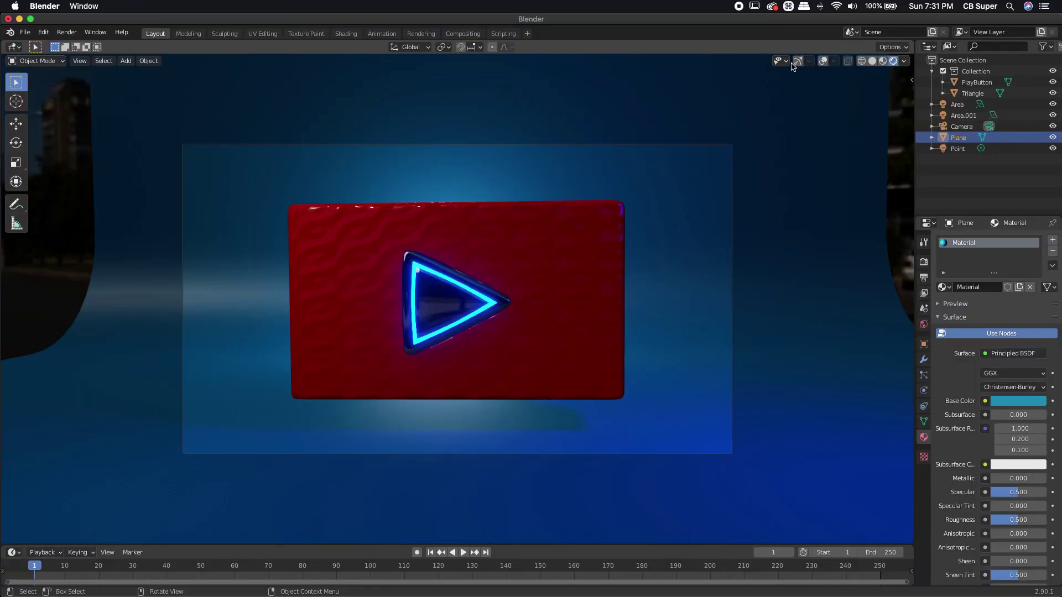
- Turn on the viewport gizmos and overlays
{"action": "left_click", "coordinate": [799, 62]}
{"action": "left_click", "coordinate": [823, 61]}
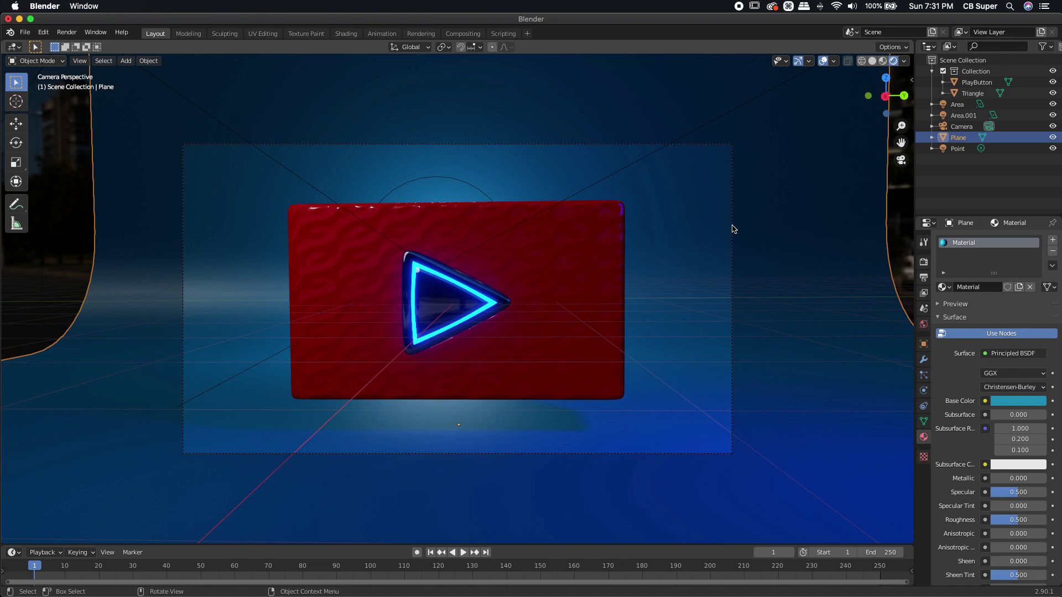
{"action": "left_click", "coordinate": [798, 62]}
{"action": "left_click", "coordinate": [824, 62]}
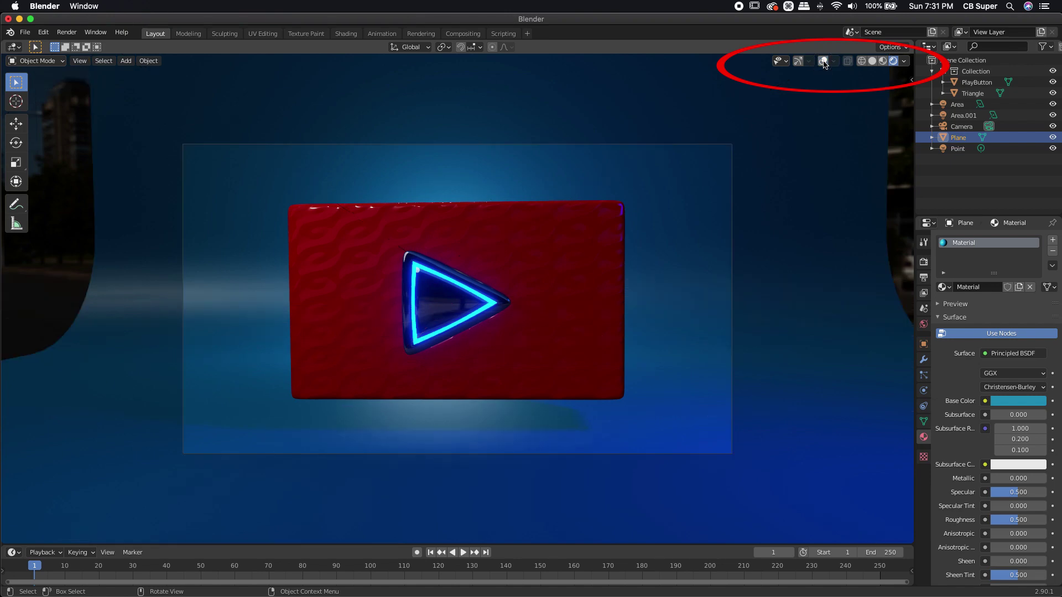
{"action": "left_click", "coordinate": [824, 61]}
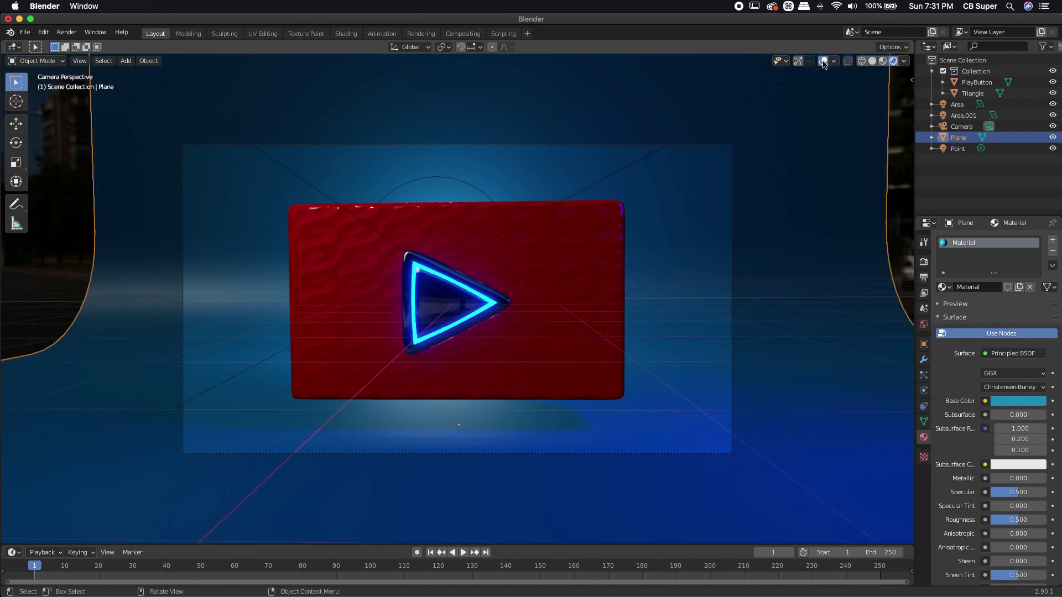
{"action": "left_click", "coordinate": [798, 62]}
- Place the 3D cursor on the red play button block, just above the triangle
{"action": "middle_click_drag", "start_coordinate": [680, 321], "coordinate": [588, 316]}
{"action": "scroll", "coordinate": [463, 309], "scroll_direction": "up", "scroll_amount": 3}
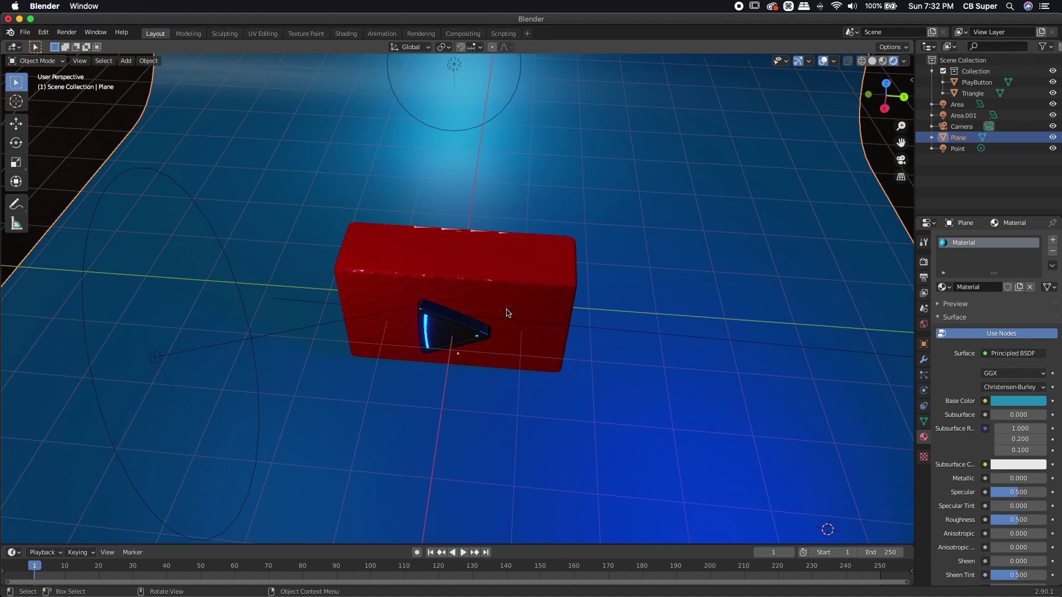
{"action": "middle_click_drag", "start_coordinate": [508, 313], "coordinate": [409, 309]}
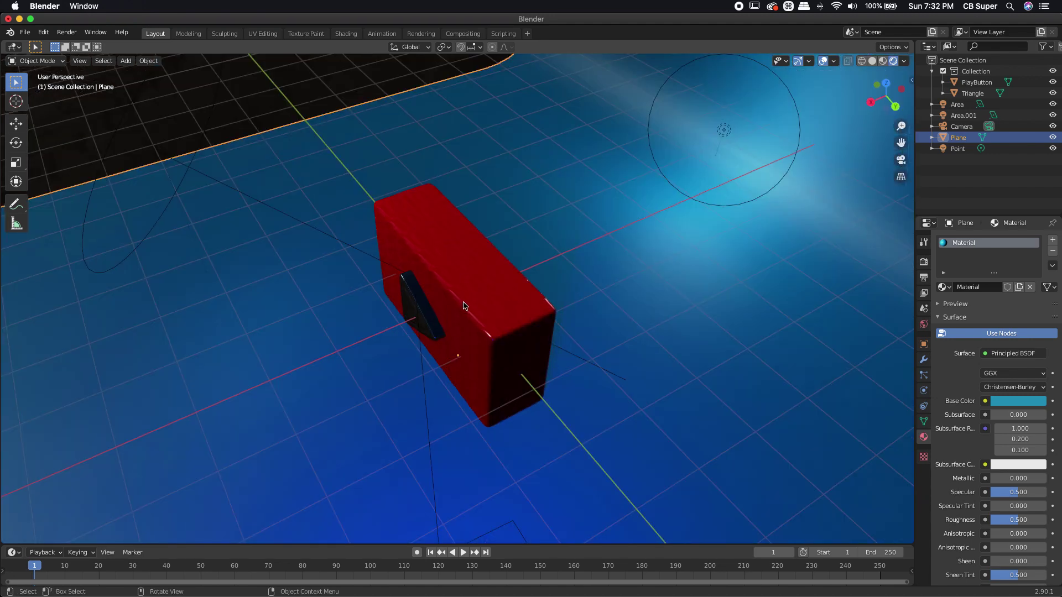
{"action": "middle_click_drag", "start_coordinate": [517, 403], "coordinate": [559, 405]}
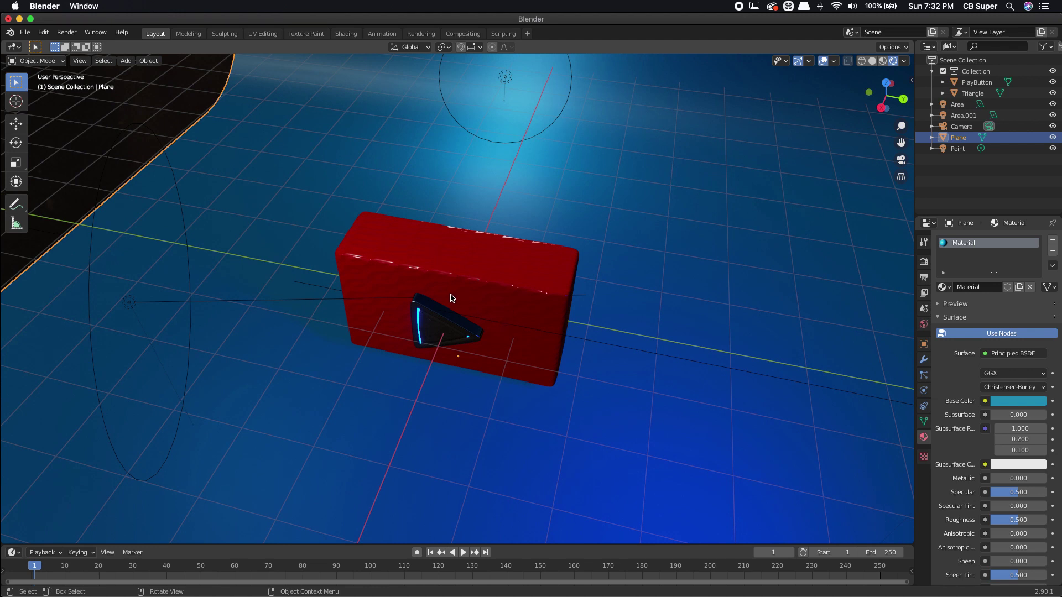
{"action": "right_click_drag", "start_coordinate": [594, 401], "coordinate": [465, 306], "text": "shift"}
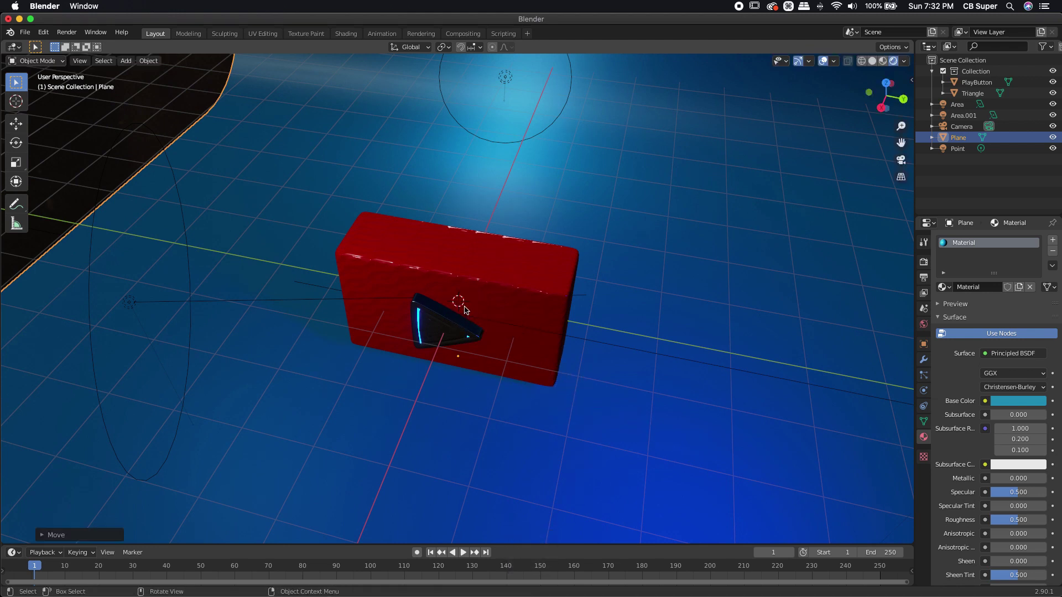
{"action": "middle_click_drag", "start_coordinate": [468, 310], "coordinate": [579, 316]}
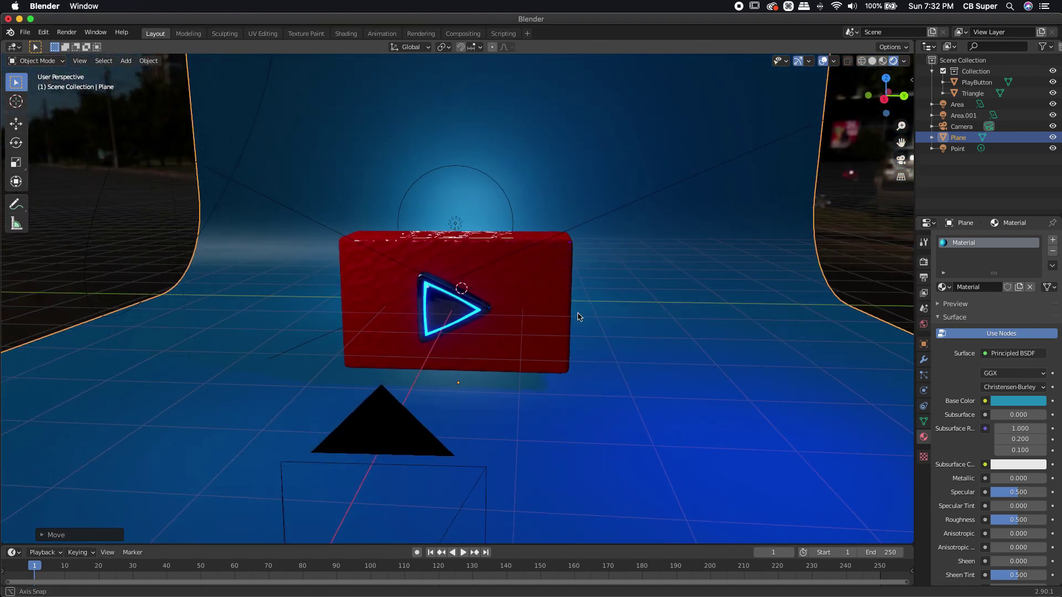
- Switch the viewport to solid shading and hide the Area, Area.001 and Point lights
{"action": "left_click", "coordinate": [874, 61]}
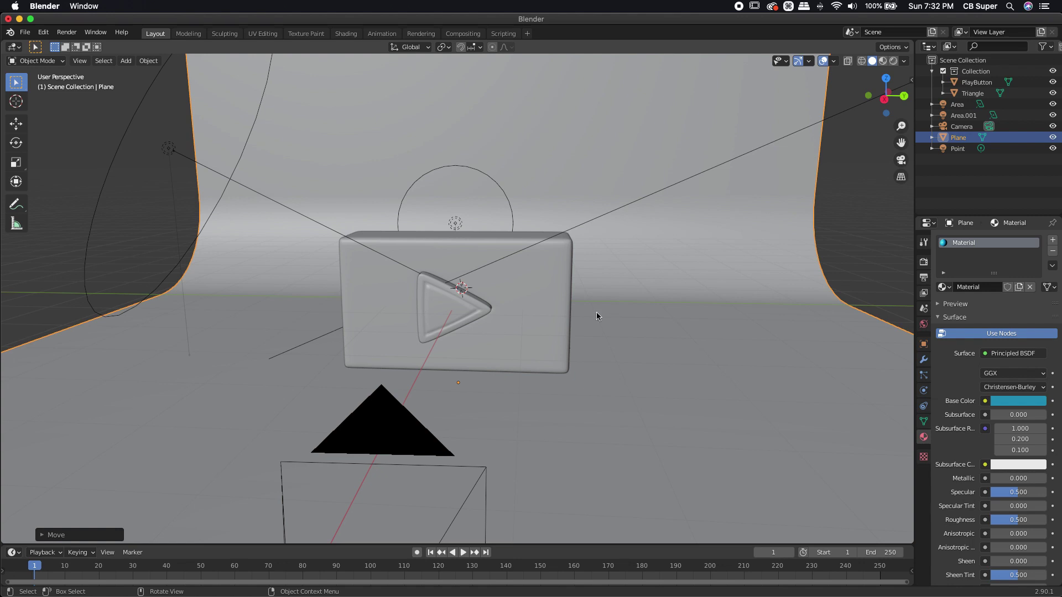
{"action": "middle_click_drag", "start_coordinate": [603, 330], "coordinate": [595, 337]}
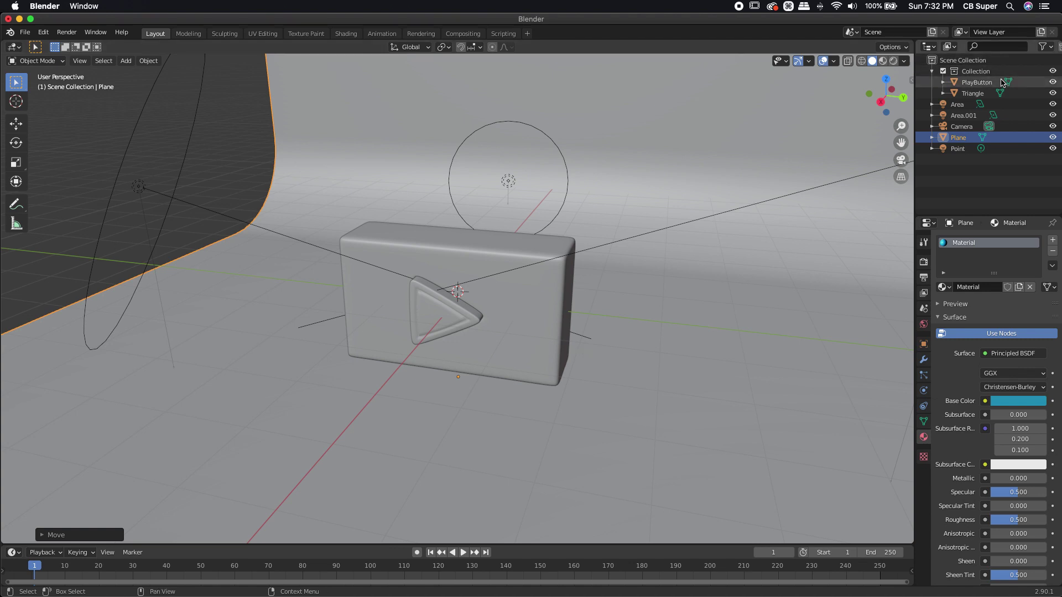
{"action": "left_click", "coordinate": [1053, 105]}
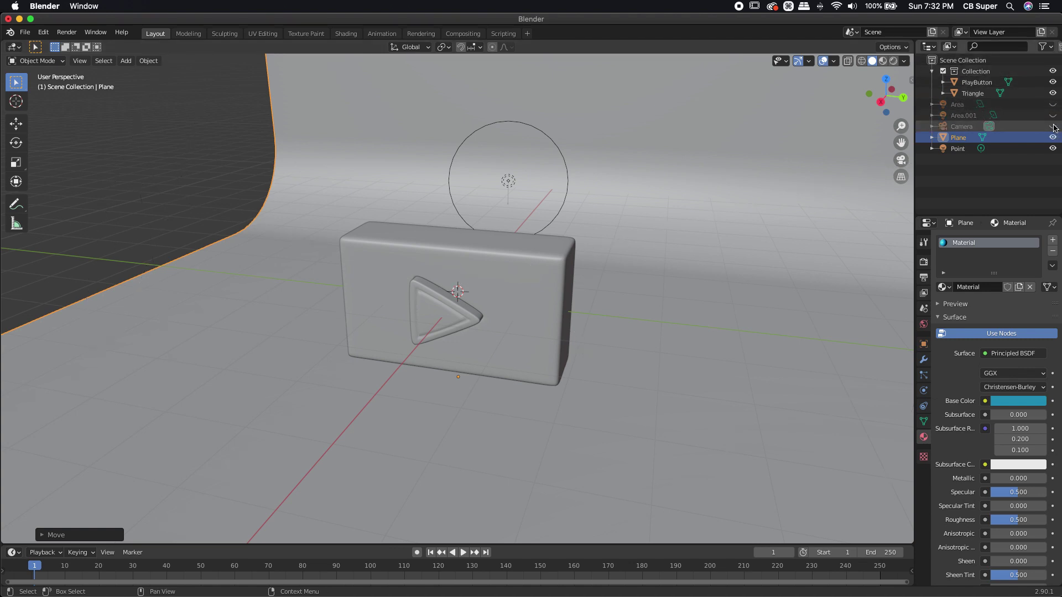
{"action": "left_click", "coordinate": [1052, 115]}
{"action": "left_click", "coordinate": [1053, 149]}
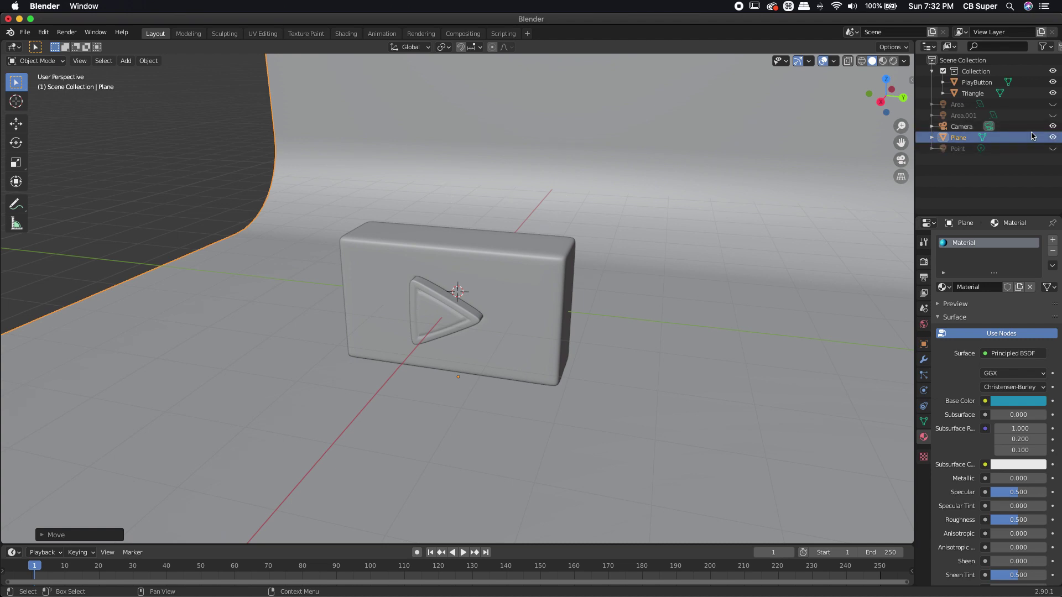
- Snap the 3D cursor to the world origin
{"action": "middle_click_drag", "start_coordinate": [597, 327], "coordinate": [621, 330]}
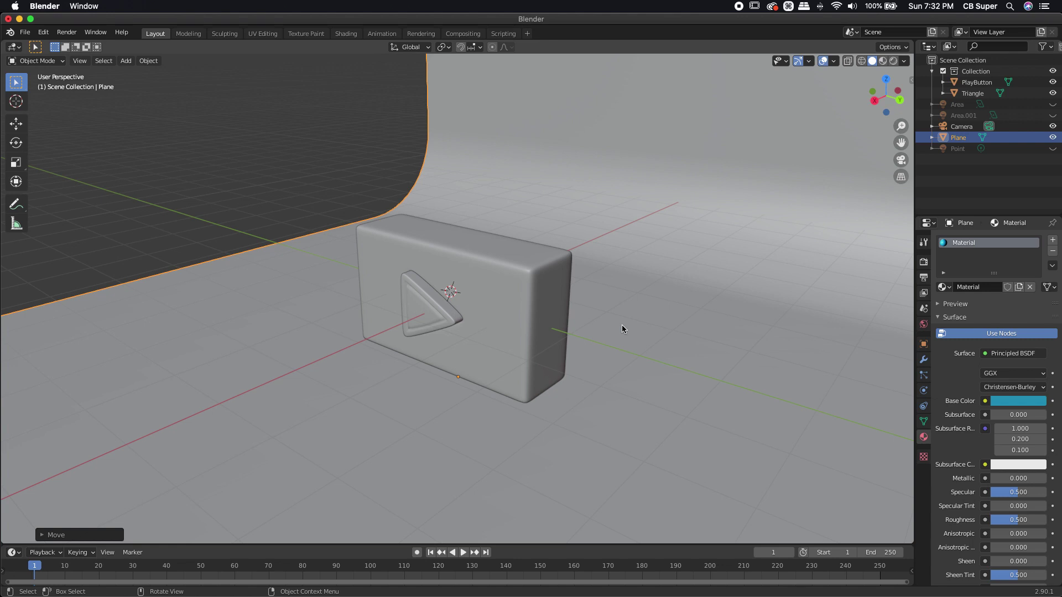
{"action": "middle_click_drag", "start_coordinate": [609, 311], "coordinate": [635, 343]}
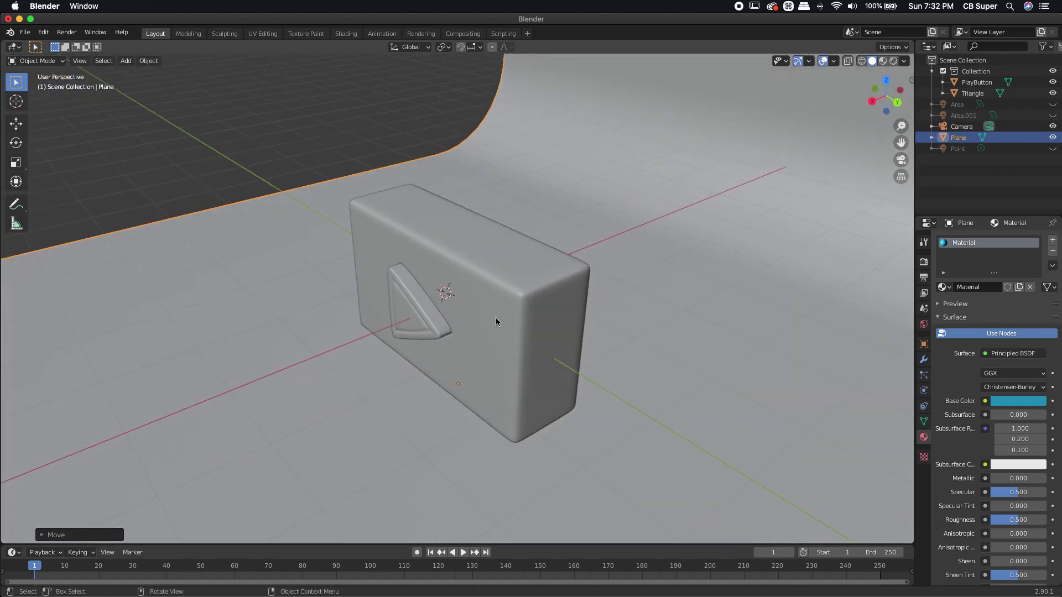
{"action": "left_click", "coordinate": [150, 61]}
{"action": "mouse_move", "coordinate": [157, 131]}
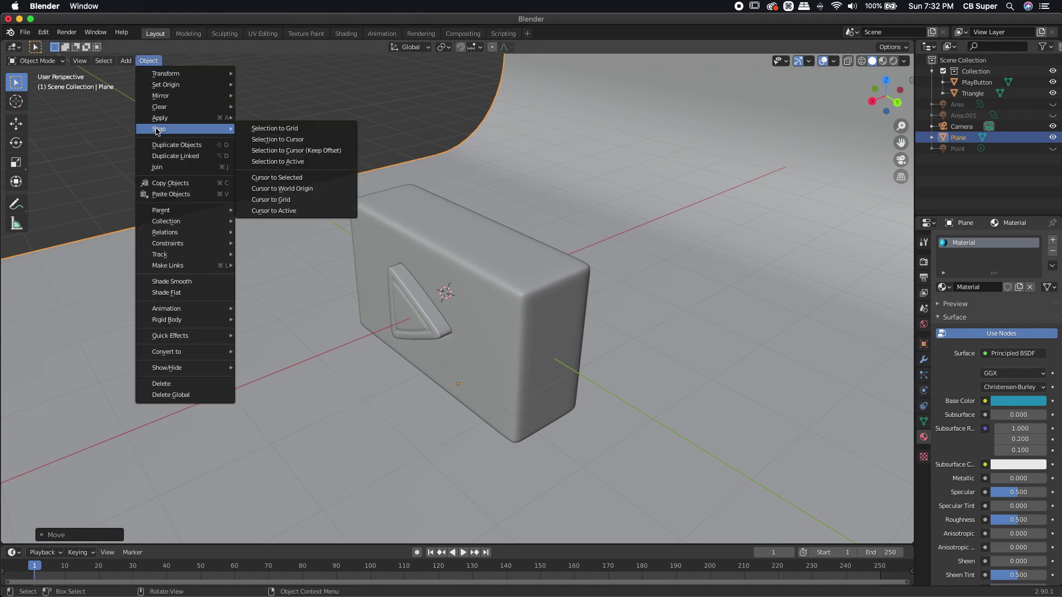
{"action": "left_click", "coordinate": [294, 192]}
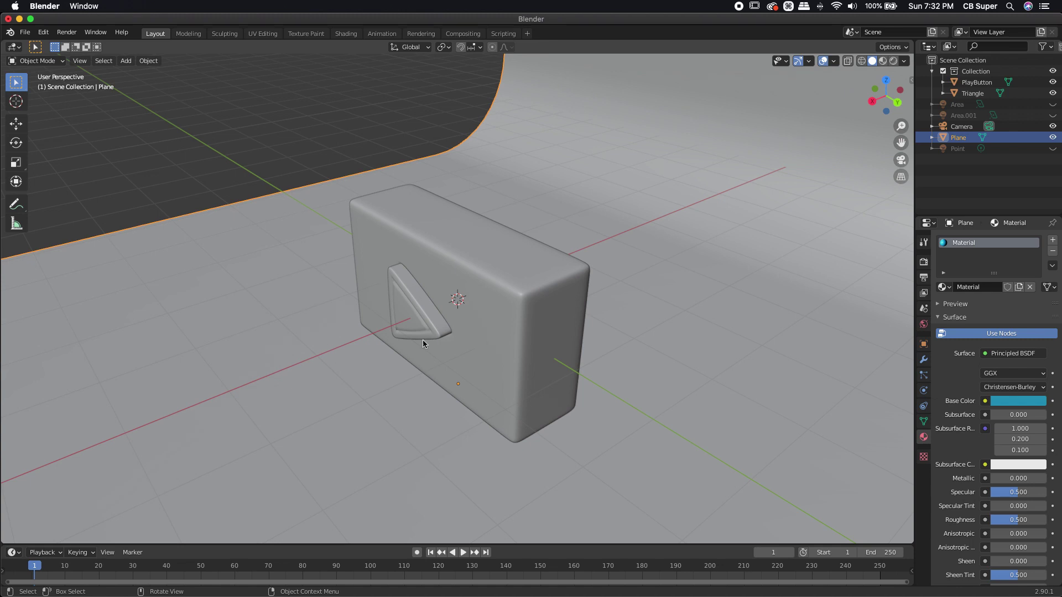
- Add a cube-shaped empty at the 3D cursor and scale it up uniformly so it surrounds the play button block
{"action": "middle_click_drag", "start_coordinate": [423, 344], "coordinate": [724, 231]}
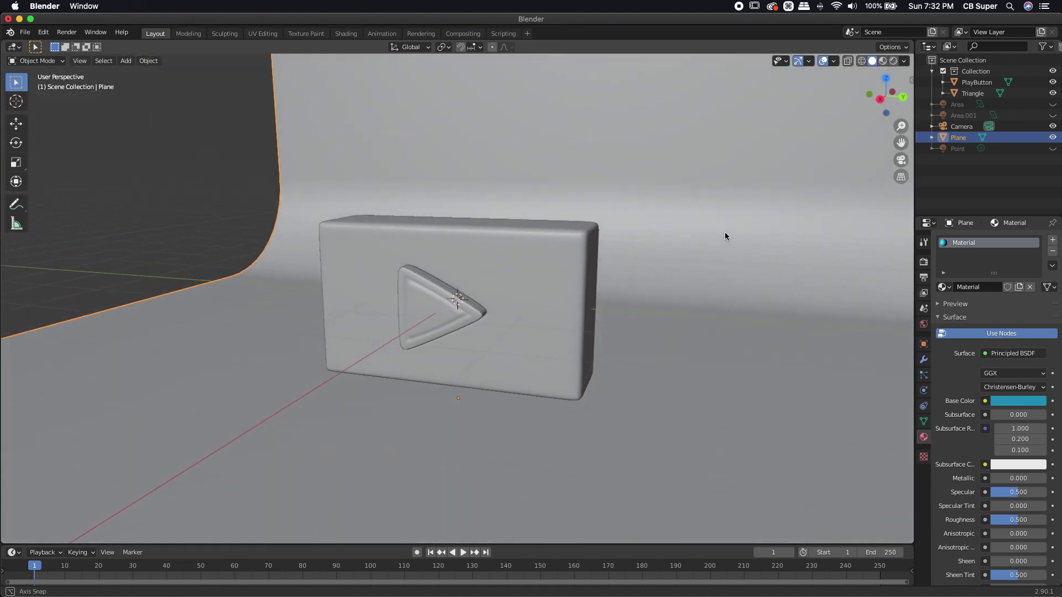
{"action": "key", "text": "shift+a"}
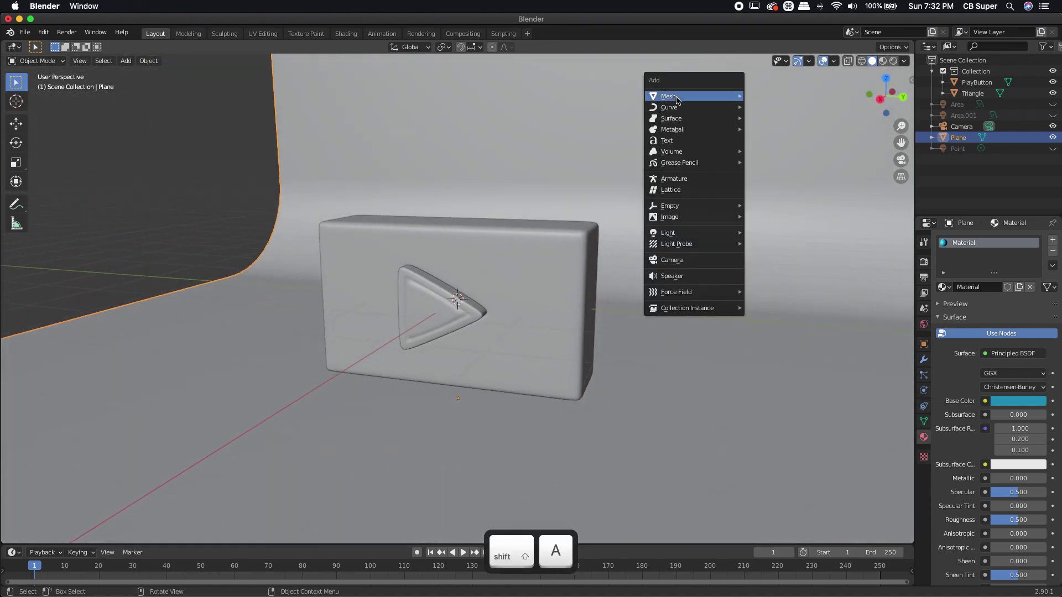
{"action": "mouse_move", "coordinate": [665, 209]}
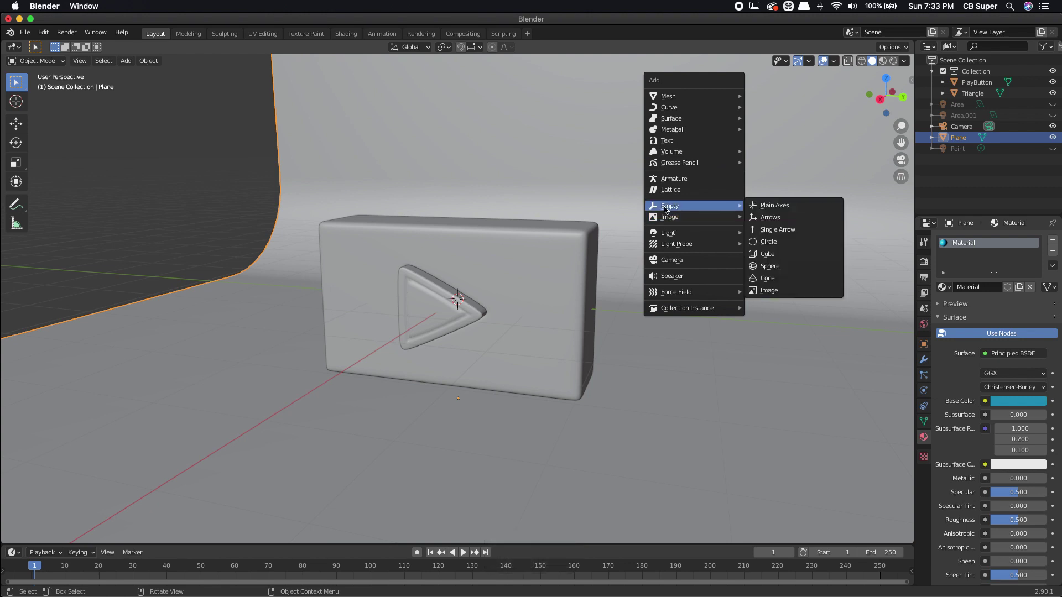
{"action": "left_click", "coordinate": [757, 255]}
{"action": "middle_click_drag", "start_coordinate": [669, 302], "coordinate": [567, 323]}
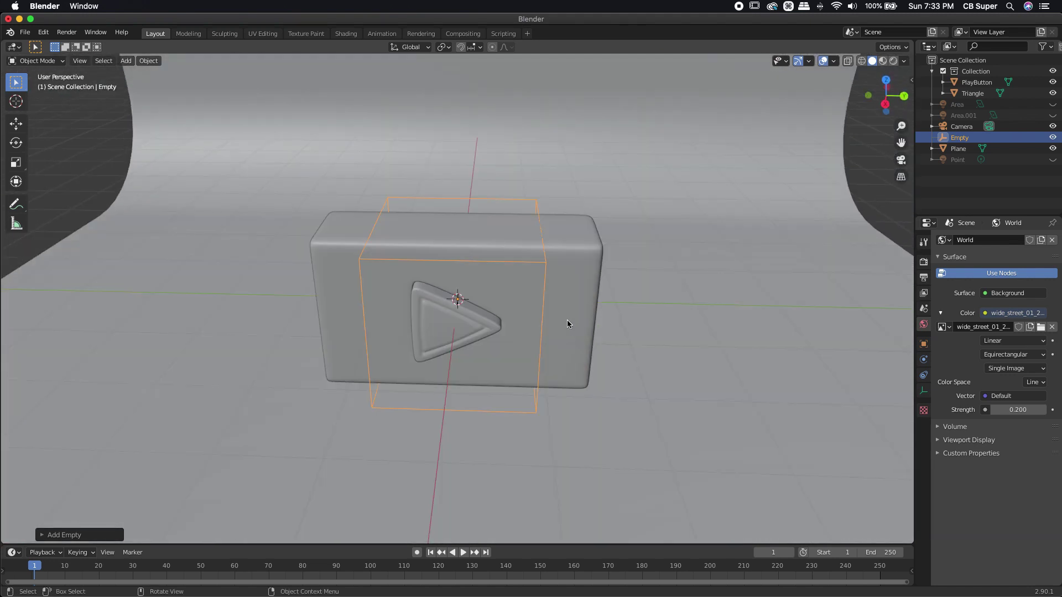
{"action": "key", "text": "s"}
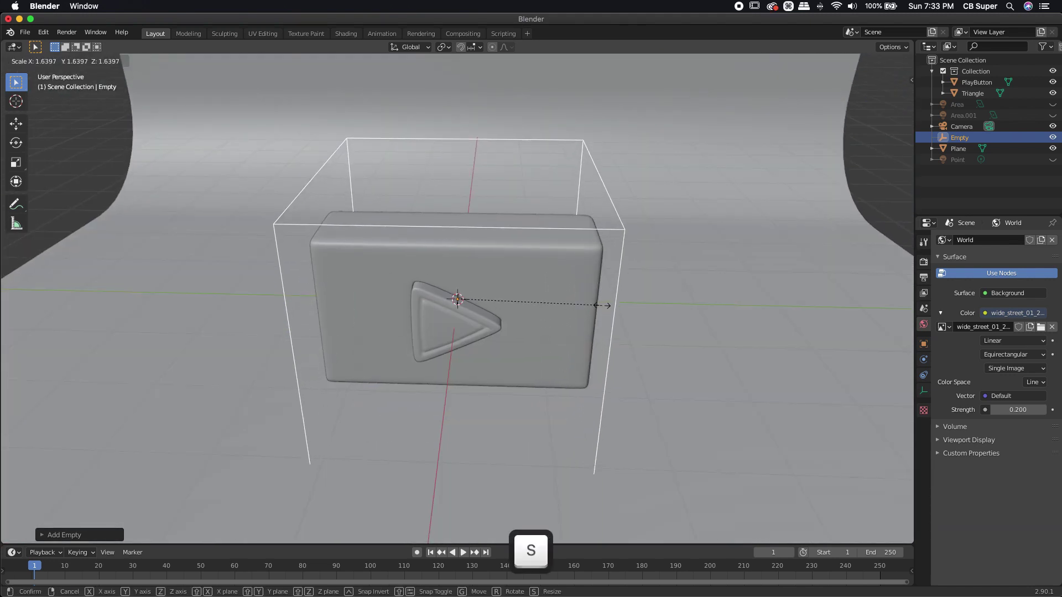
{"action": "left_click", "coordinate": [672, 313]}
- Apply all transforms to the Triangle object and to the PlayButton block
{"action": "middle_click_drag", "start_coordinate": [671, 313], "coordinate": [586, 318]}
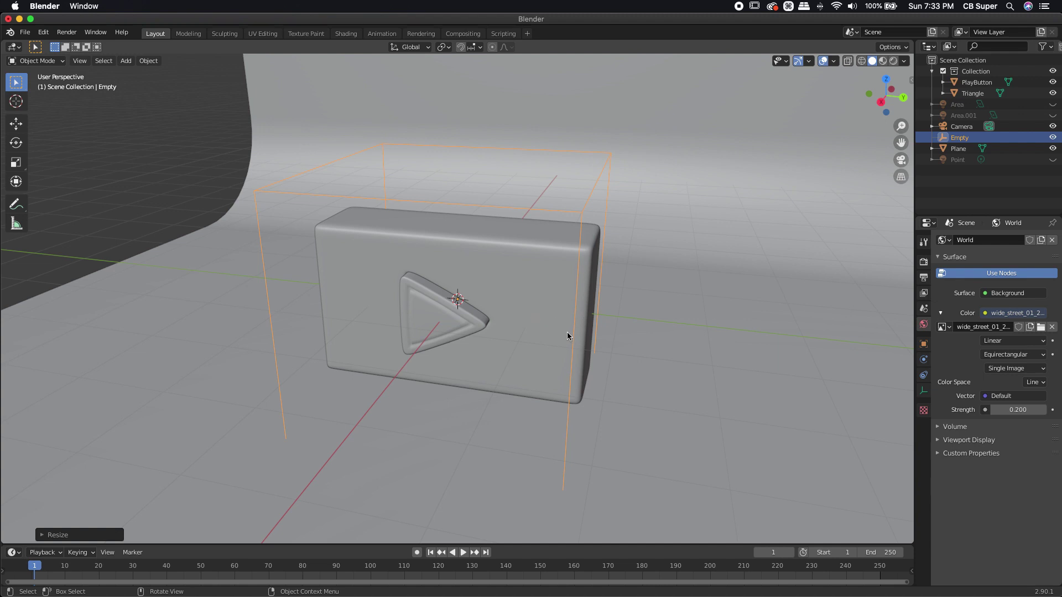
{"action": "scroll", "coordinate": [424, 348], "scroll_direction": "up", "scroll_amount": 4}
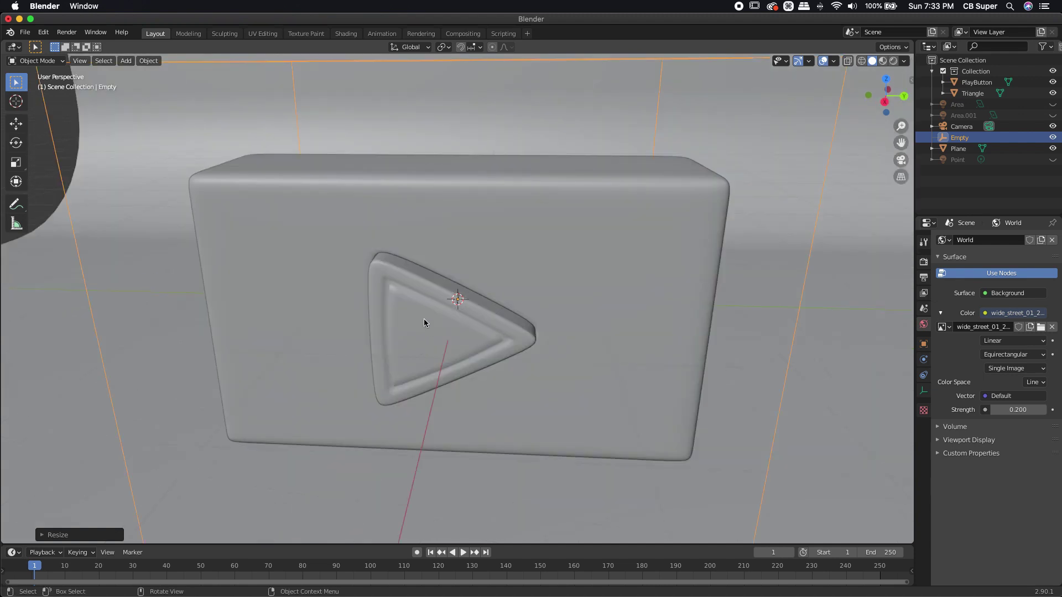
{"action": "left_click", "coordinate": [424, 322]}
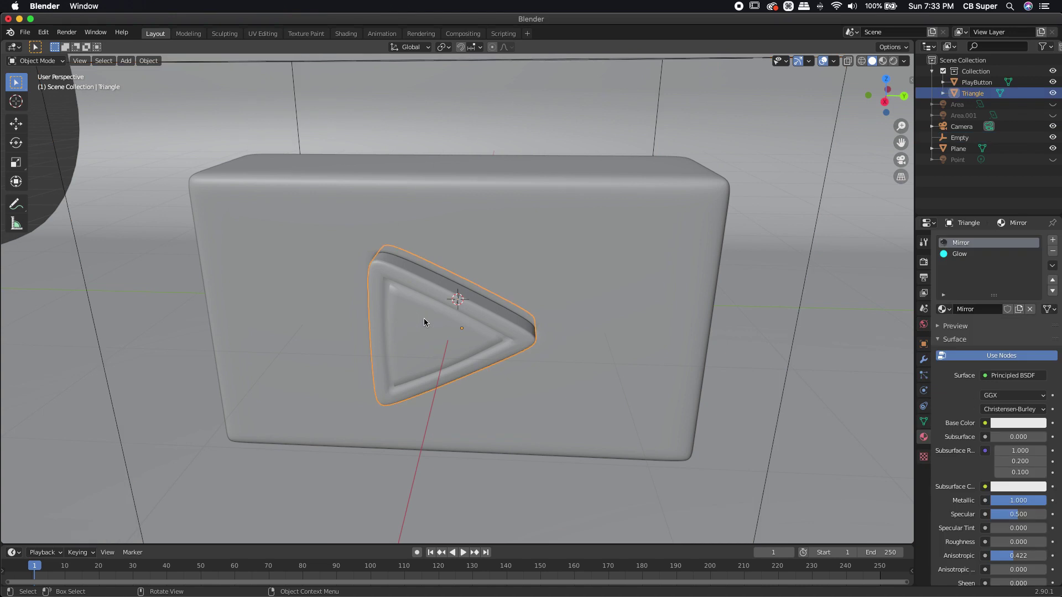
{"action": "key", "text": "super+a"}
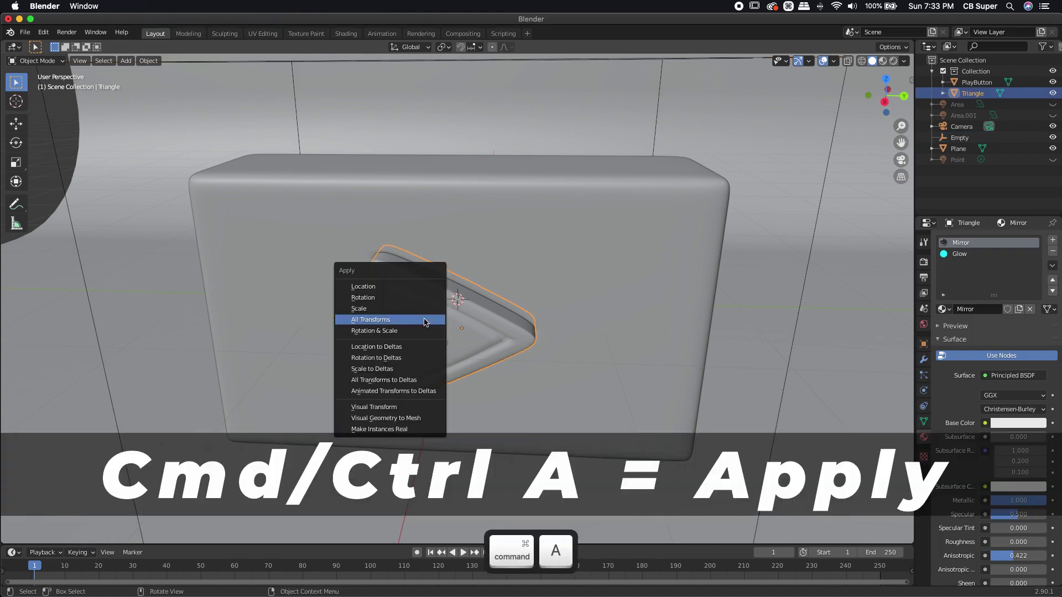
{"action": "left_click", "coordinate": [425, 322]}
{"action": "left_click", "coordinate": [269, 218]}
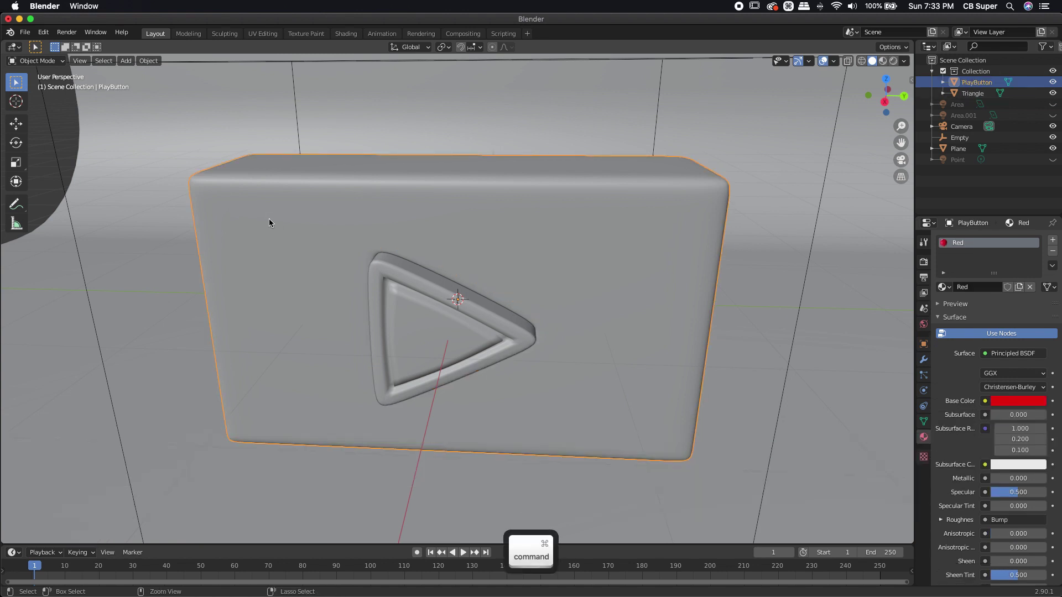
{"action": "key", "text": "super+a"}
{"action": "left_click", "coordinate": [267, 220]}
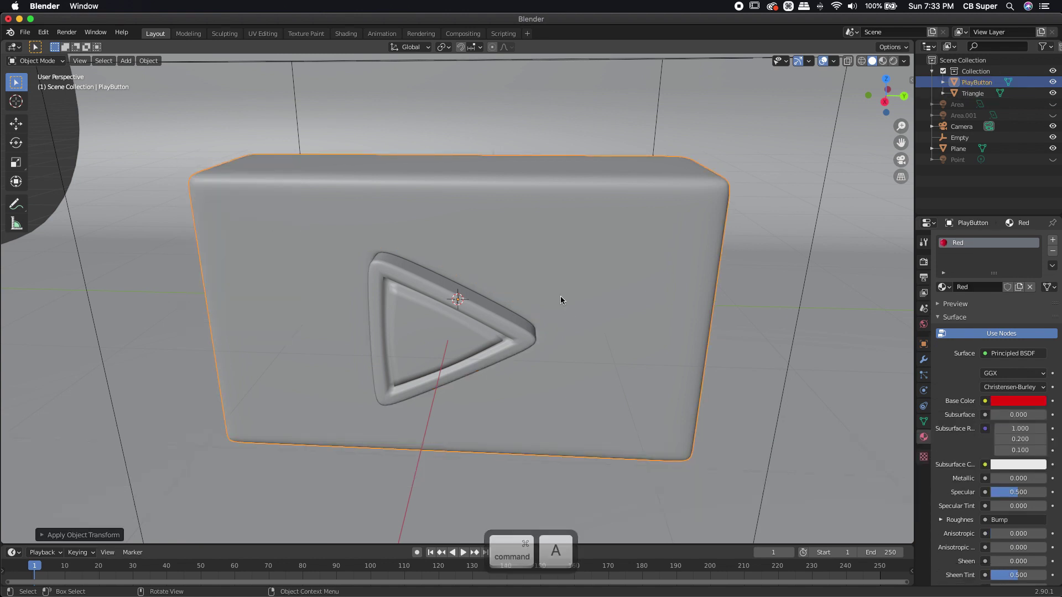
{"action": "scroll", "coordinate": [516, 287], "scroll_direction": "down", "scroll_amount": 4}
{"action": "scroll", "coordinate": [519, 287], "scroll_direction": "down", "scroll_amount": 2}
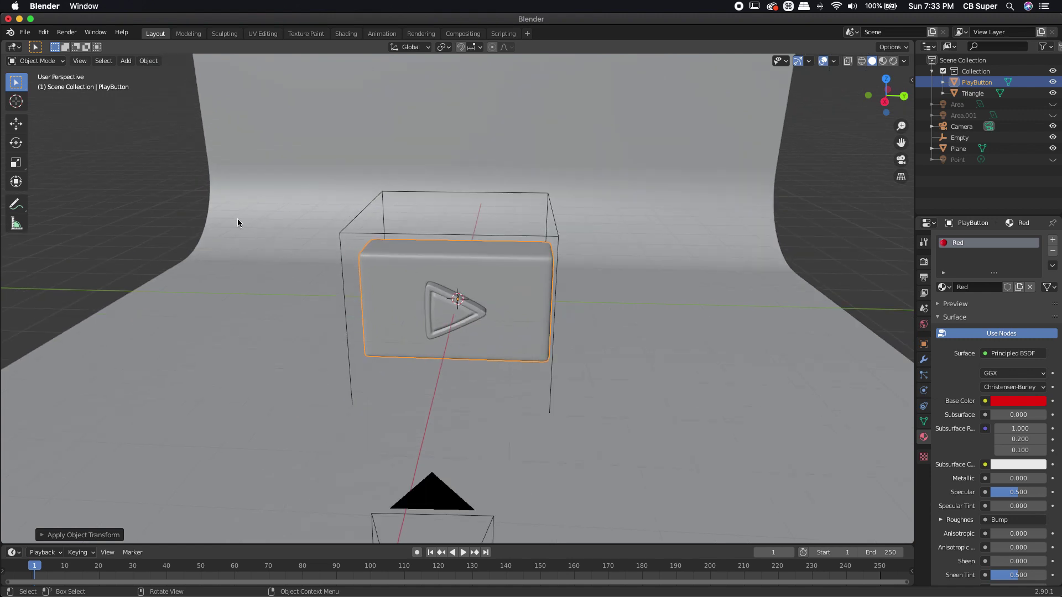
{"action": "left_click", "coordinate": [278, 259]}
{"action": "middle_click_drag", "start_coordinate": [612, 284], "coordinate": [589, 289]}
{"action": "left_click", "coordinate": [586, 306], "text": "shift"}
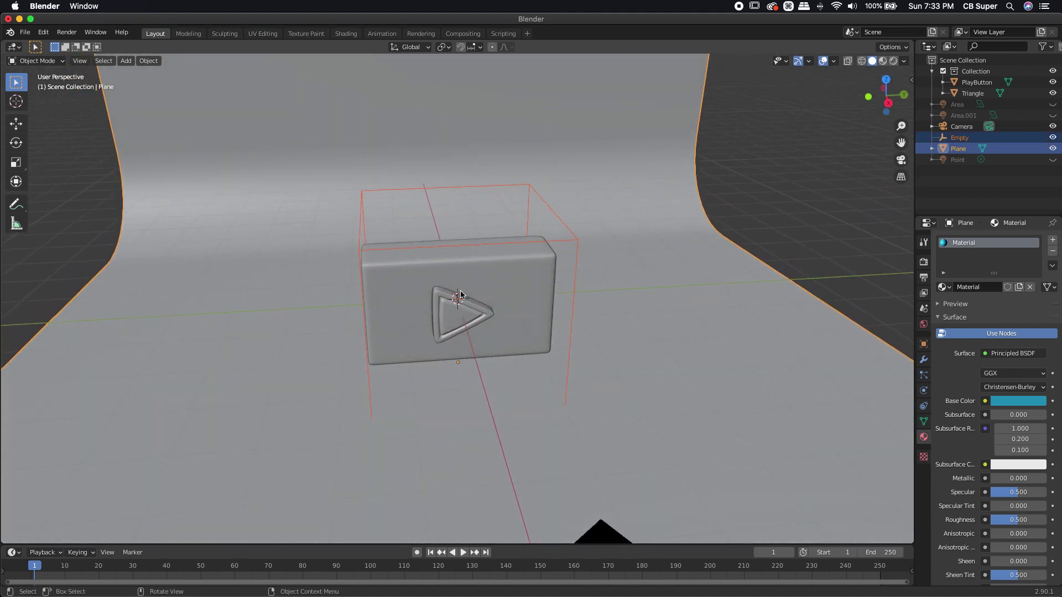
{"action": "left_click", "coordinate": [351, 185]}
{"action": "key", "text": "ctrl+z"}
{"action": "left_click", "coordinate": [766, 182]}
- Select the cube empty and widen it slightly along the global Y axis
{"action": "middle_click_drag", "start_coordinate": [766, 182], "coordinate": [611, 233]}
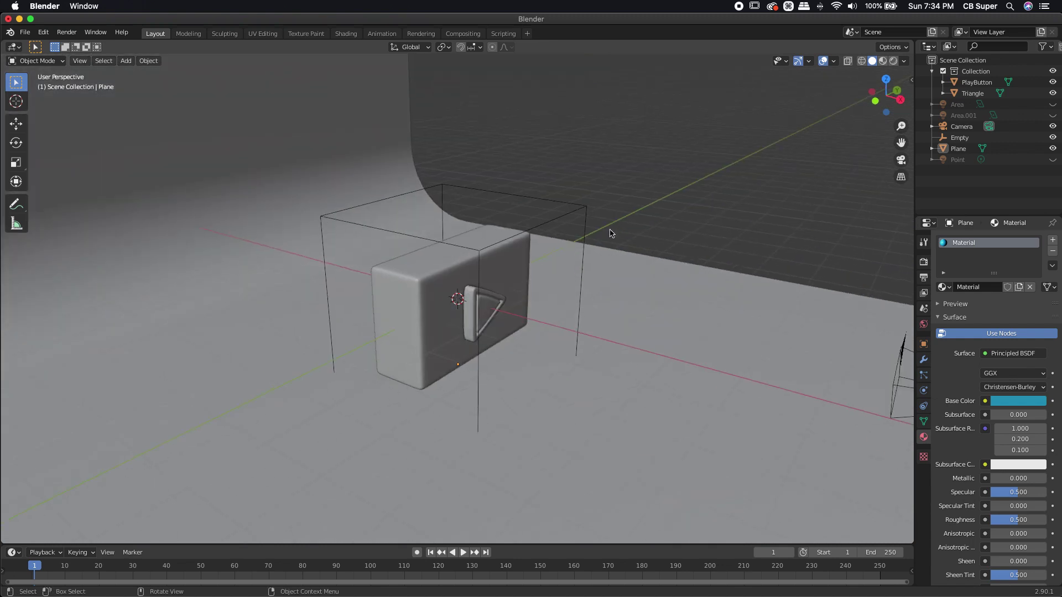
{"action": "left_click_drag", "start_coordinate": [562, 175], "coordinate": [617, 220]}
{"action": "key", "text": "s"}
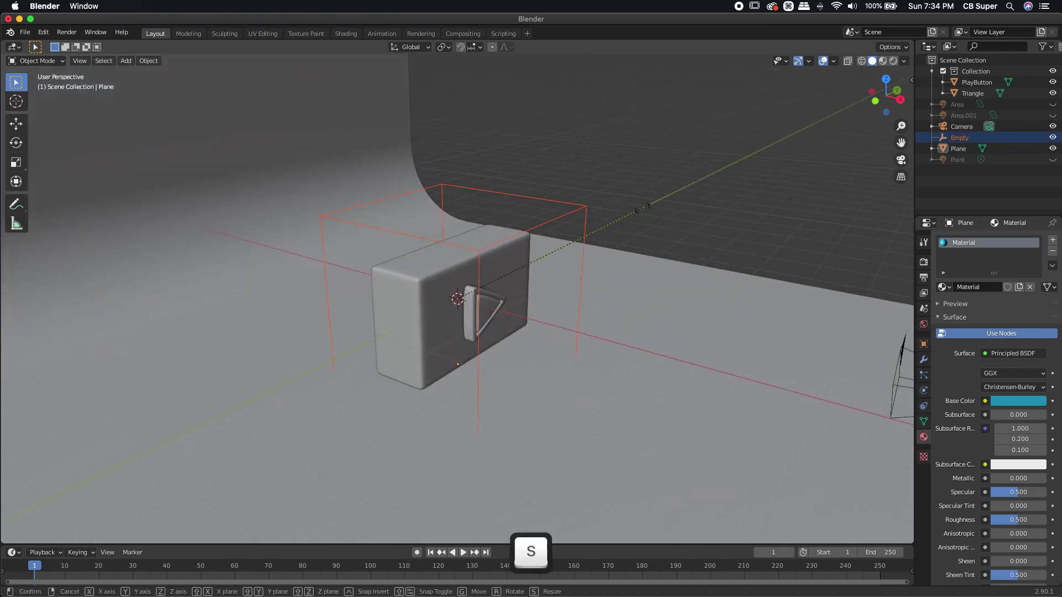
{"action": "key", "text": "y"}
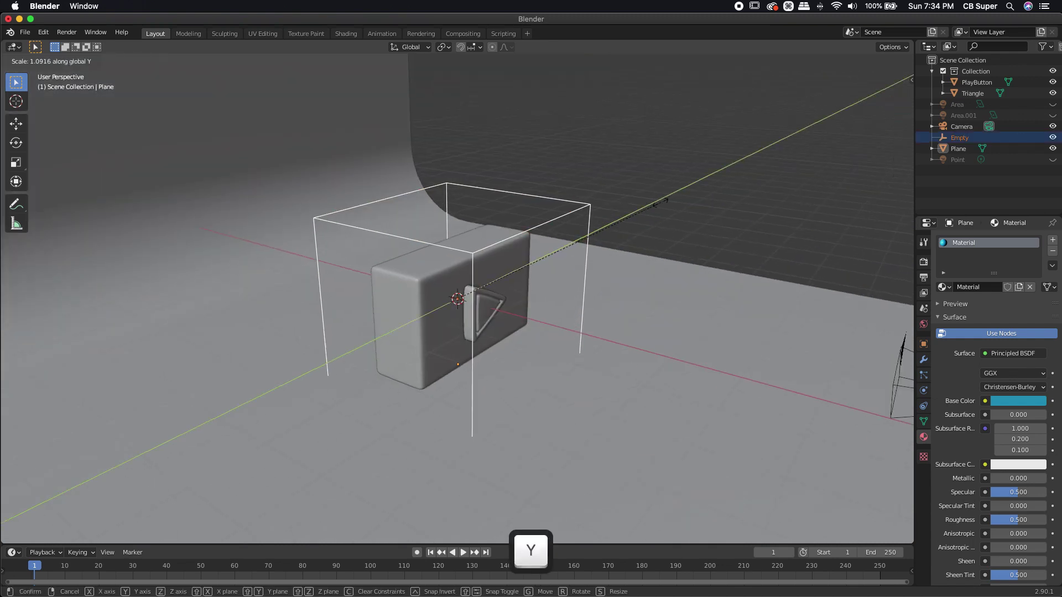
{"action": "left_click", "coordinate": [619, 221]}
- Narrow the cube empty along the global X axis so it fits the play button's depth more closely
{"action": "middle_click_drag", "start_coordinate": [620, 221], "coordinate": [546, 308]}
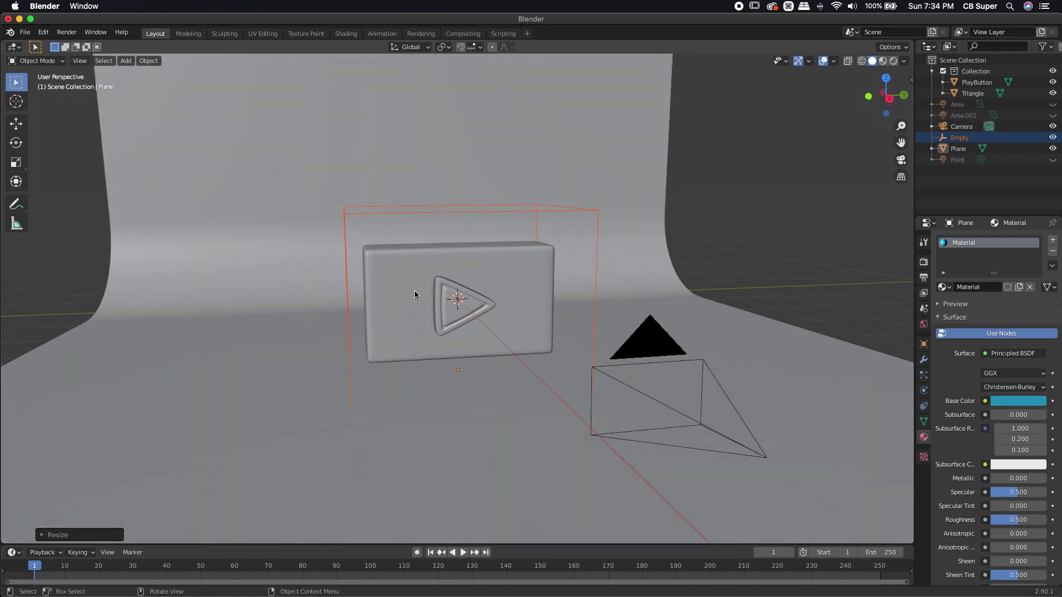
{"action": "middle_click_drag", "start_coordinate": [416, 295], "coordinate": [537, 267]}
{"action": "key", "text": "shift+b"}
{"action": "left_click_drag", "start_coordinate": [520, 162], "coordinate": [565, 221]}
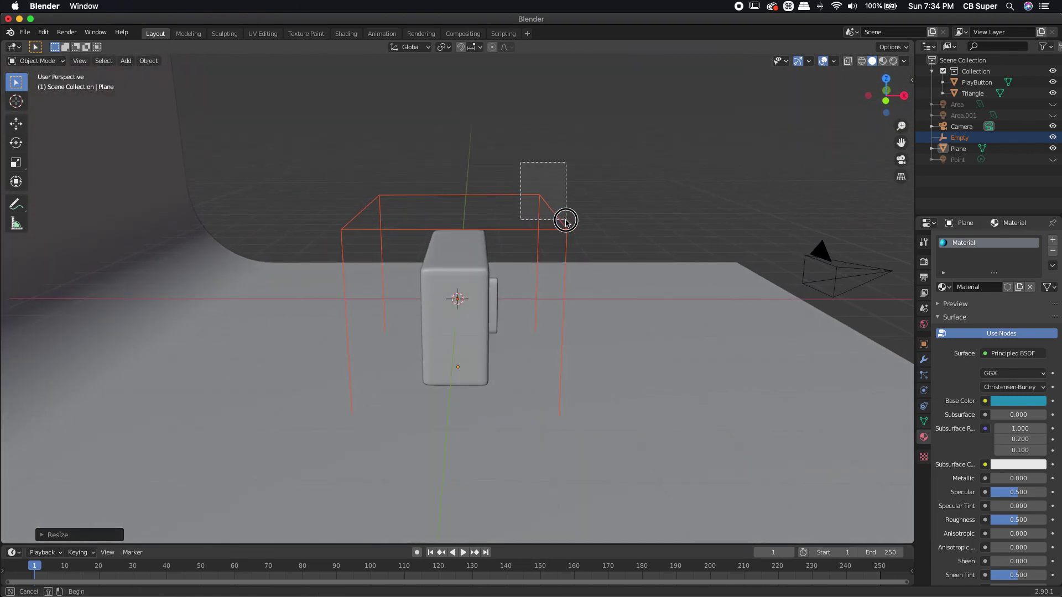
{"action": "key", "text": "s"}
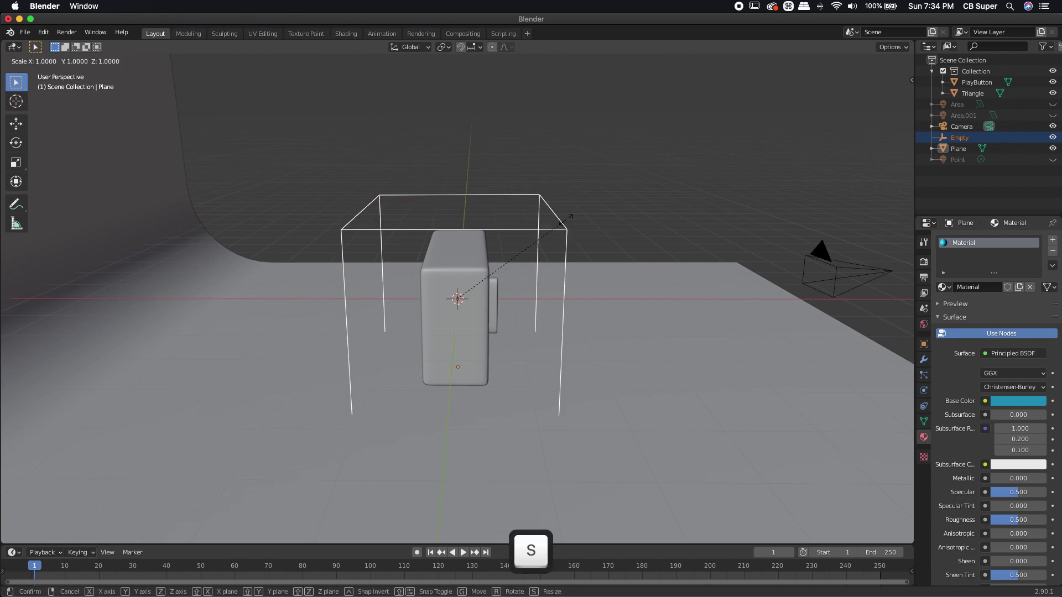
{"action": "key", "text": "x"}
{"action": "left_click", "coordinate": [531, 244]}
{"action": "middle_click_drag", "start_coordinate": [629, 138], "coordinate": [565, 128]}
{"action": "scroll", "coordinate": [564, 128], "scroll_direction": "down", "scroll_amount": 5}
{"action": "scroll", "coordinate": [457, 315], "scroll_direction": "up", "scroll_amount": 5}
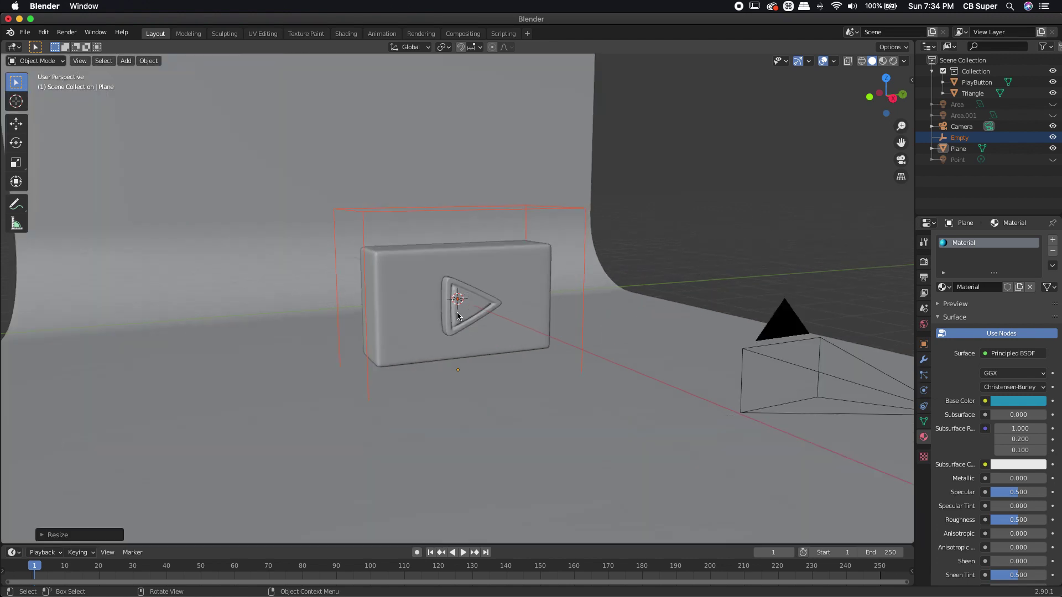
- Parent the Triangle and PlayButton objects to the cube empty using the Object parenting option
{"action": "middle_click_drag", "start_coordinate": [457, 313], "coordinate": [562, 300]}
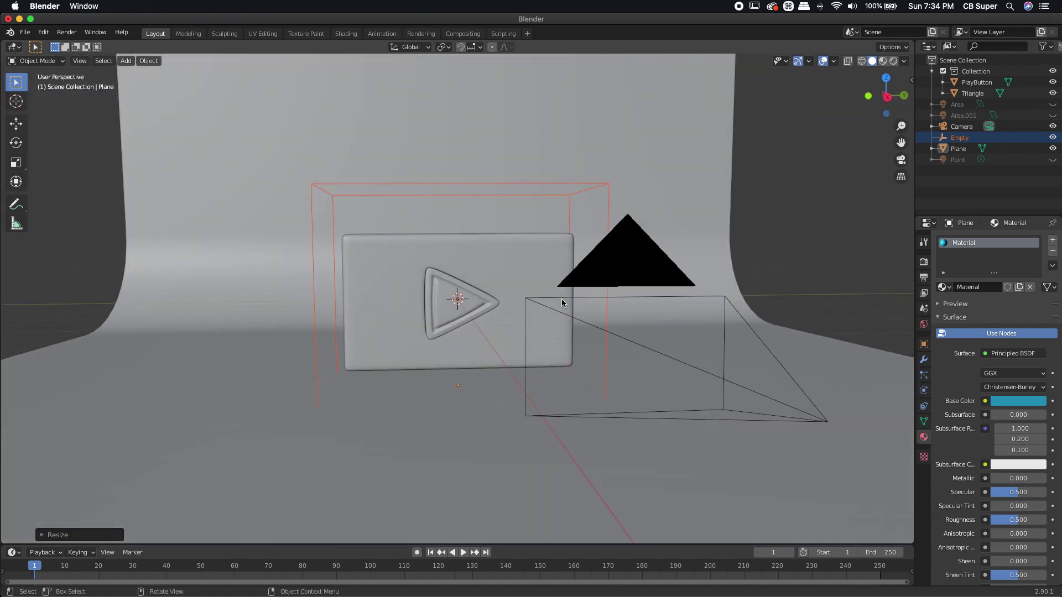
{"action": "key", "text": "KP_0"}
{"action": "scroll", "coordinate": [510, 310], "scroll_direction": "up", "scroll_amount": 4}
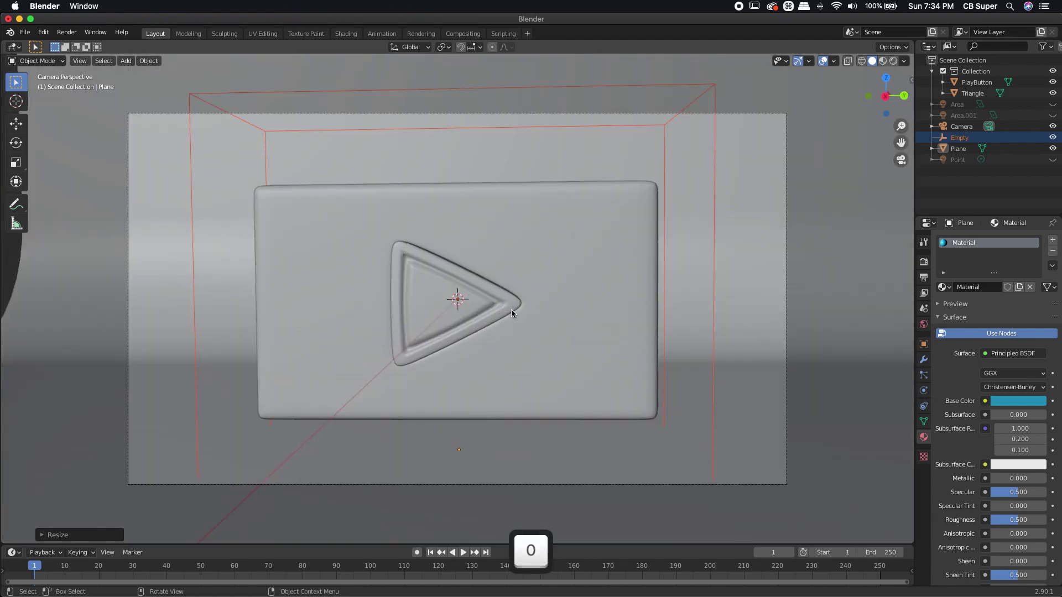
{"action": "middle_click_drag", "start_coordinate": [479, 307], "coordinate": [491, 314]}
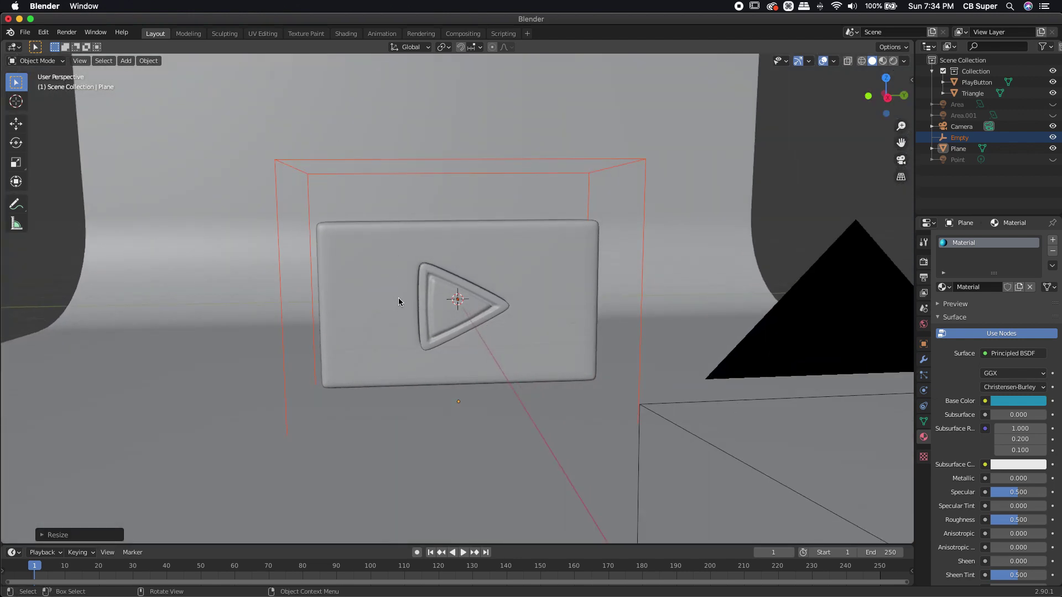
{"action": "left_click", "coordinate": [439, 300]}
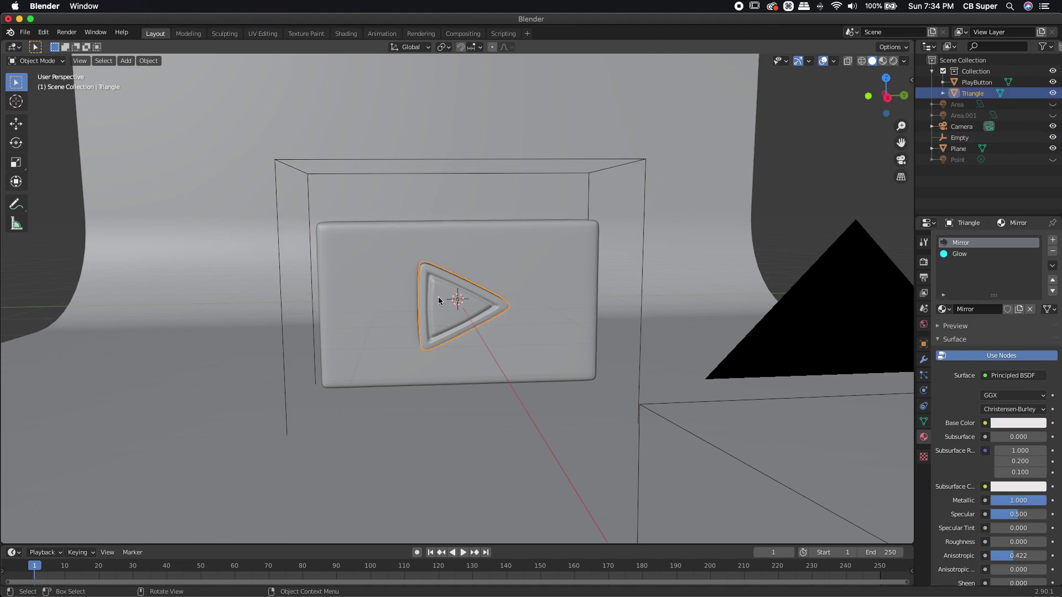
{"action": "key", "text": "shift"}
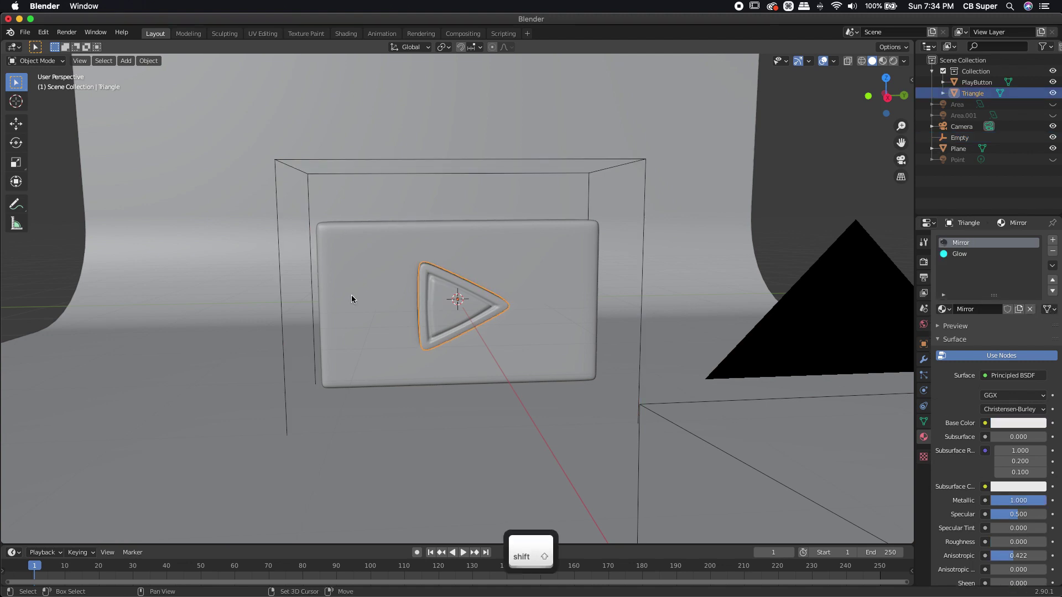
{"action": "left_click", "coordinate": [361, 293], "text": "shift"}
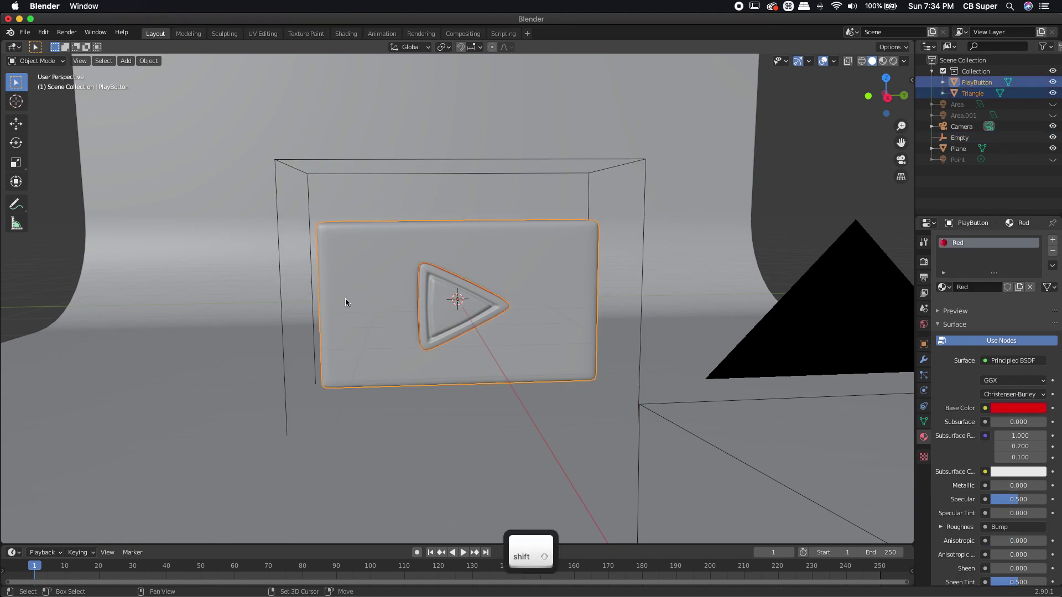
{"action": "left_click", "coordinate": [278, 163], "text": "shift"}
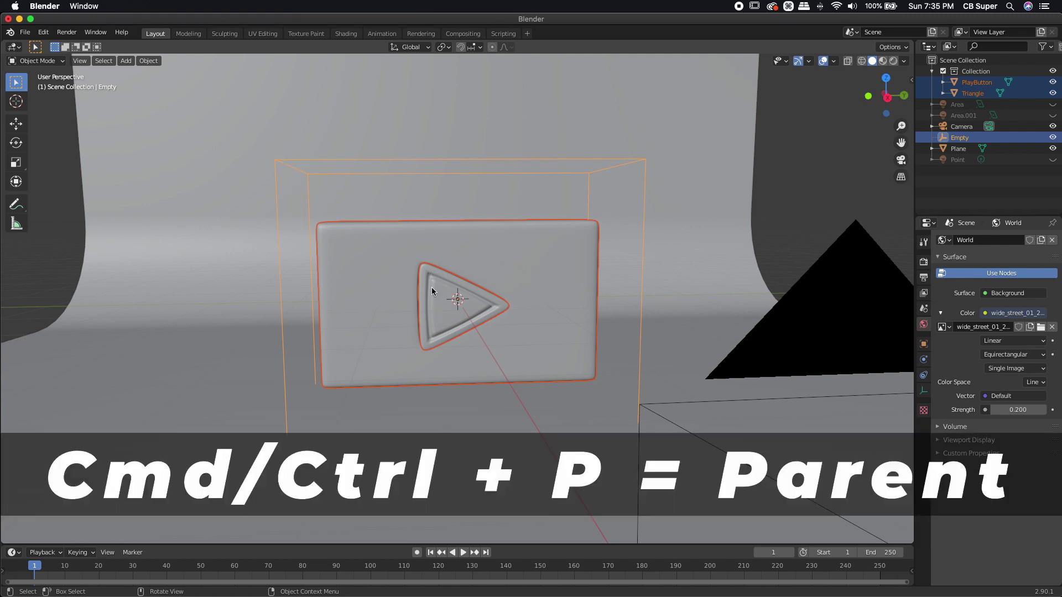
{"action": "key", "text": "super+p"}
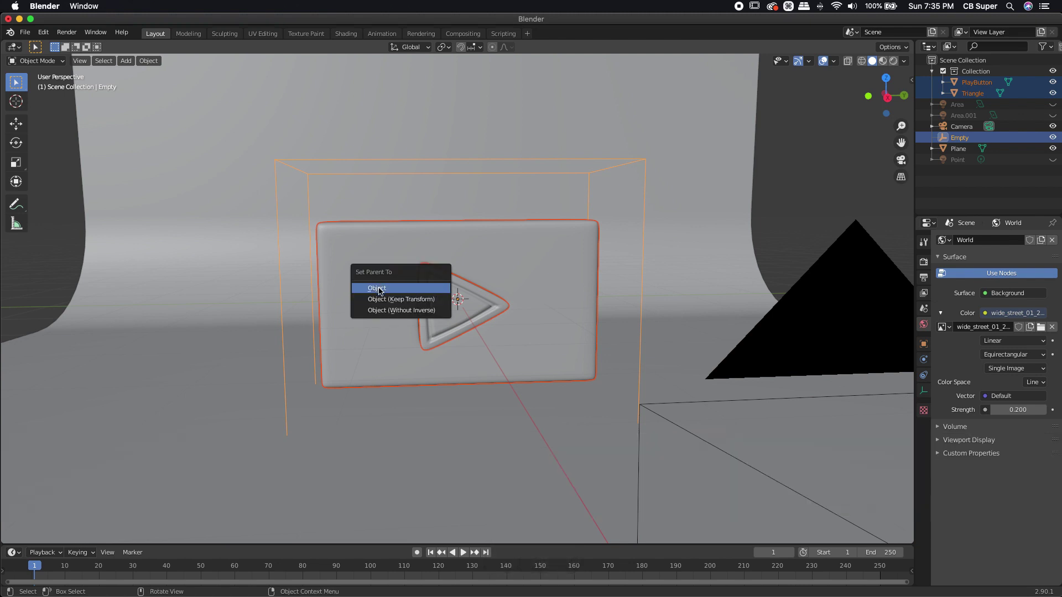
{"action": "left_click", "coordinate": [377, 289]}
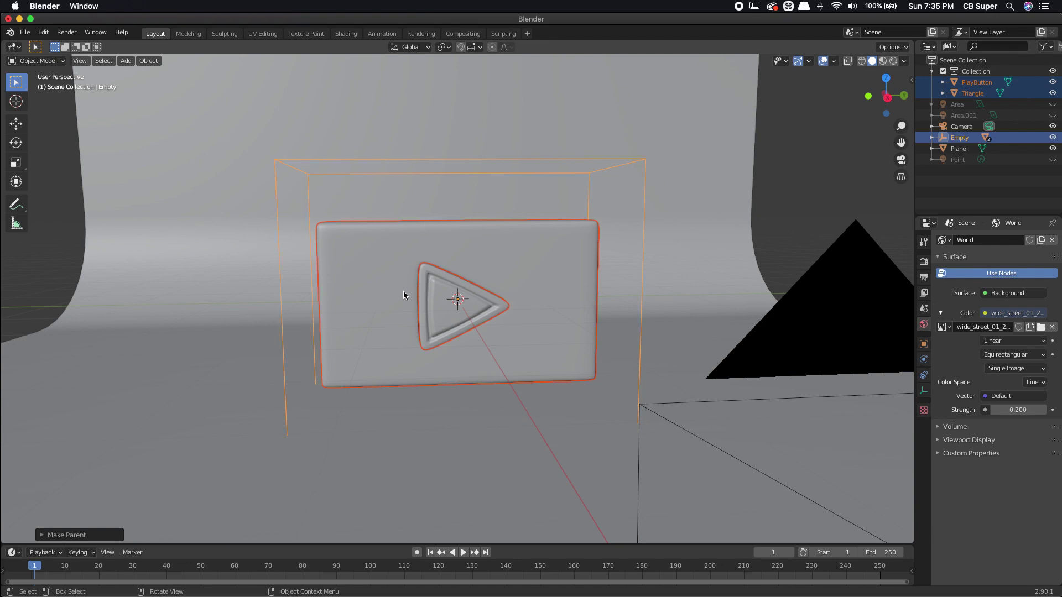
- Select only the cube empty, rotate it to about -13° around the global Z axis, and look through the camera
{"action": "left_click", "coordinate": [284, 166]}
{"action": "left_click", "coordinate": [277, 161]}
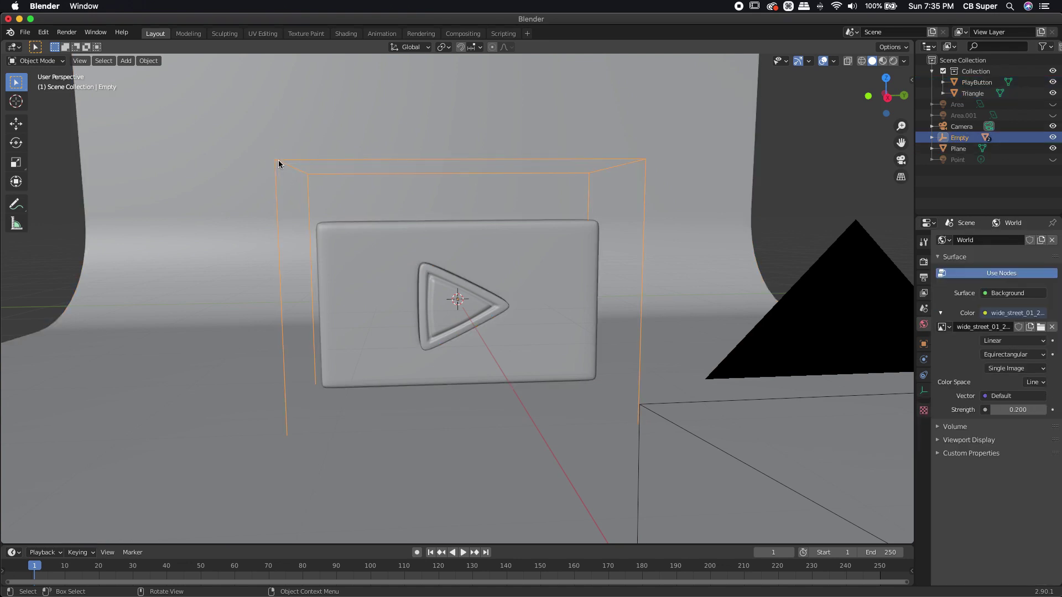
{"action": "key", "text": "r"}
{"action": "key", "text": "z"}
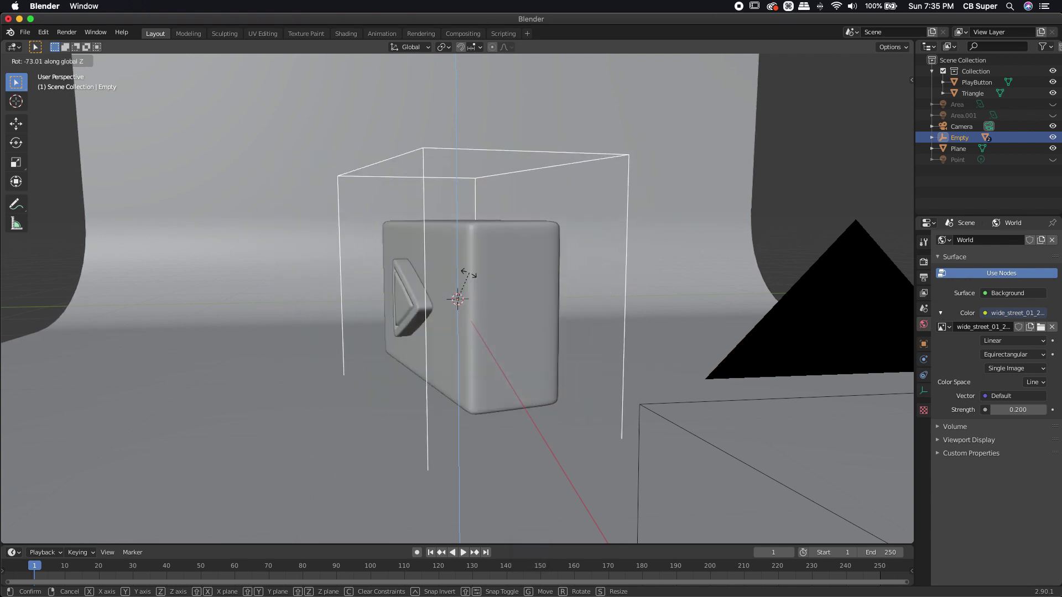
{"action": "left_click", "coordinate": [437, 271]}
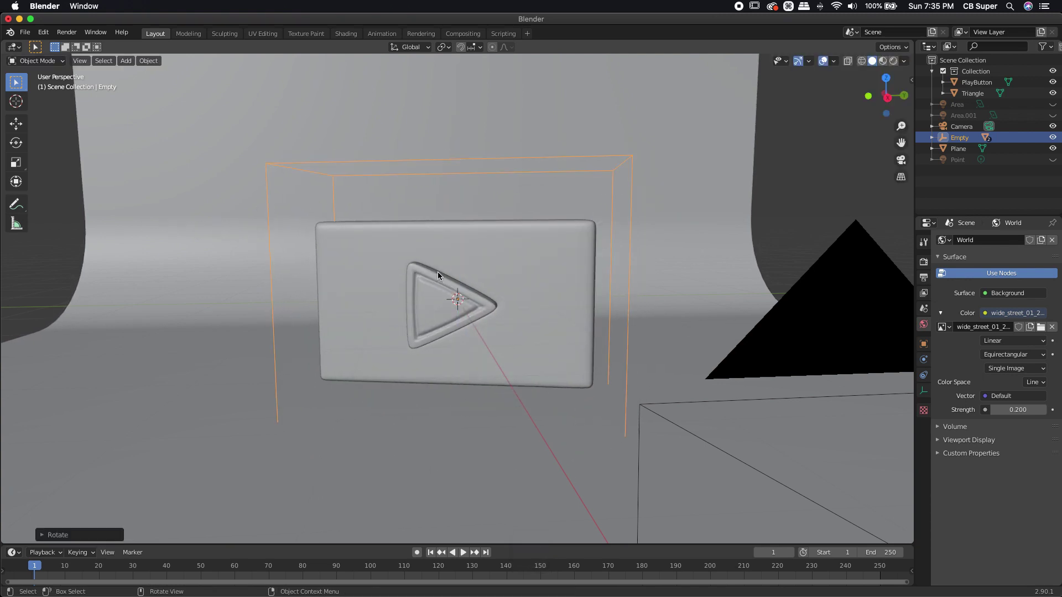
{"action": "key", "text": "0"}
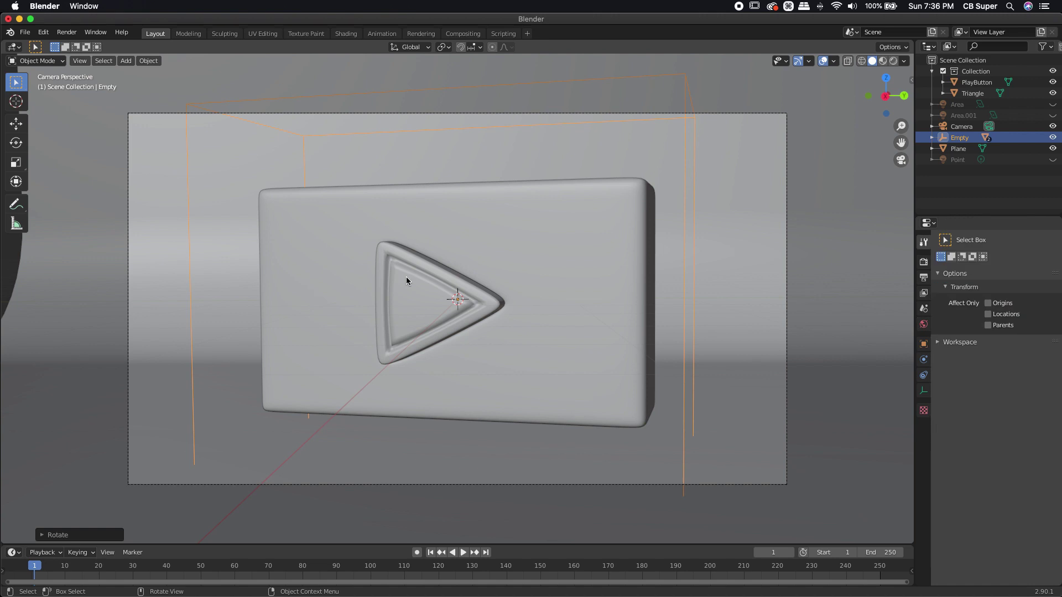
- Set the scene's output frame rate to 30 fps
{"action": "left_click", "coordinate": [928, 283]}
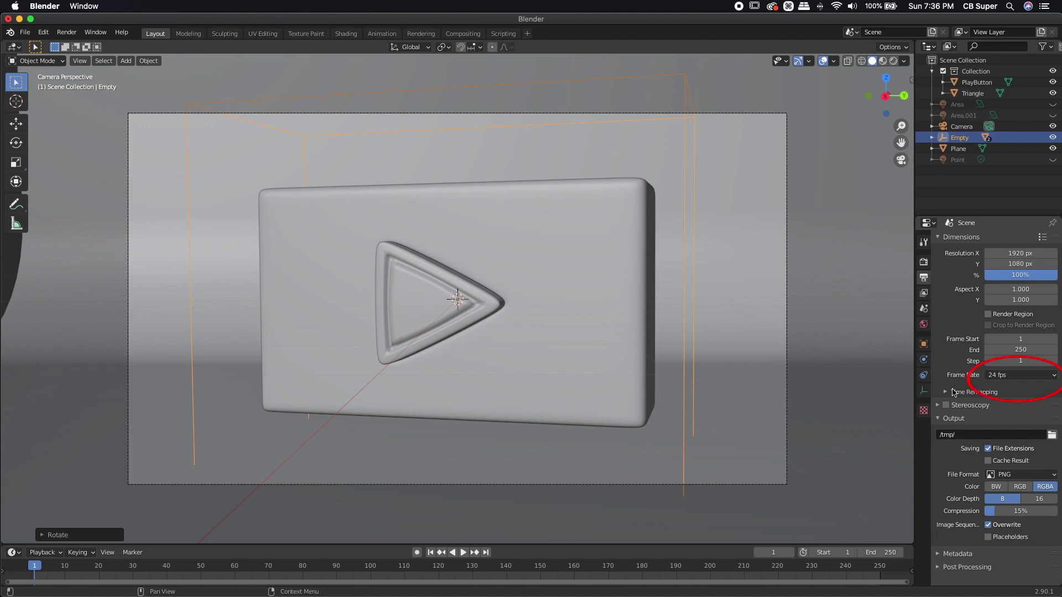
{"action": "left_click", "coordinate": [999, 377]}
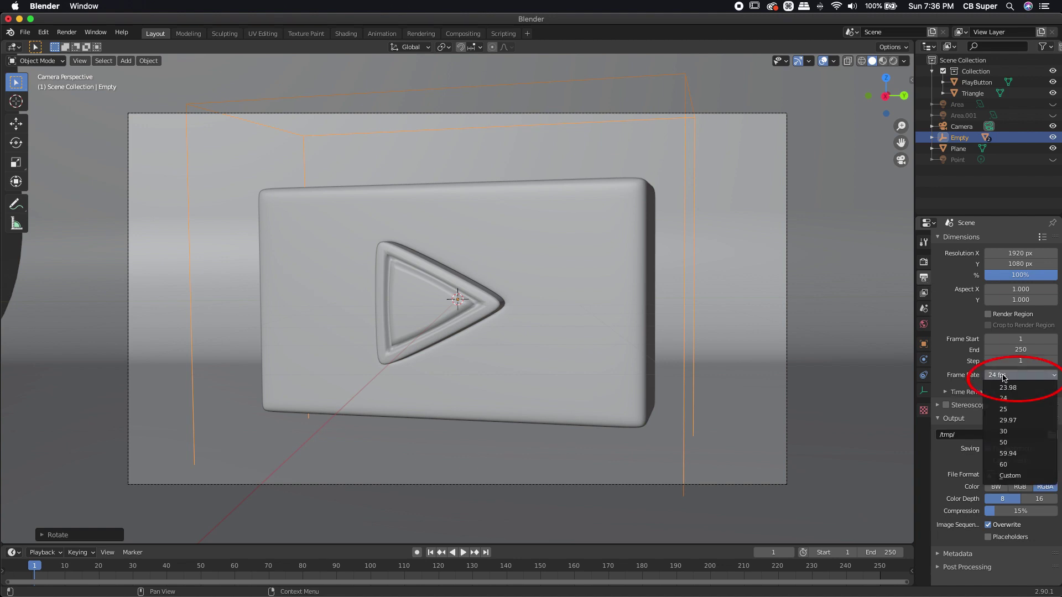
{"action": "left_click", "coordinate": [1003, 431]}
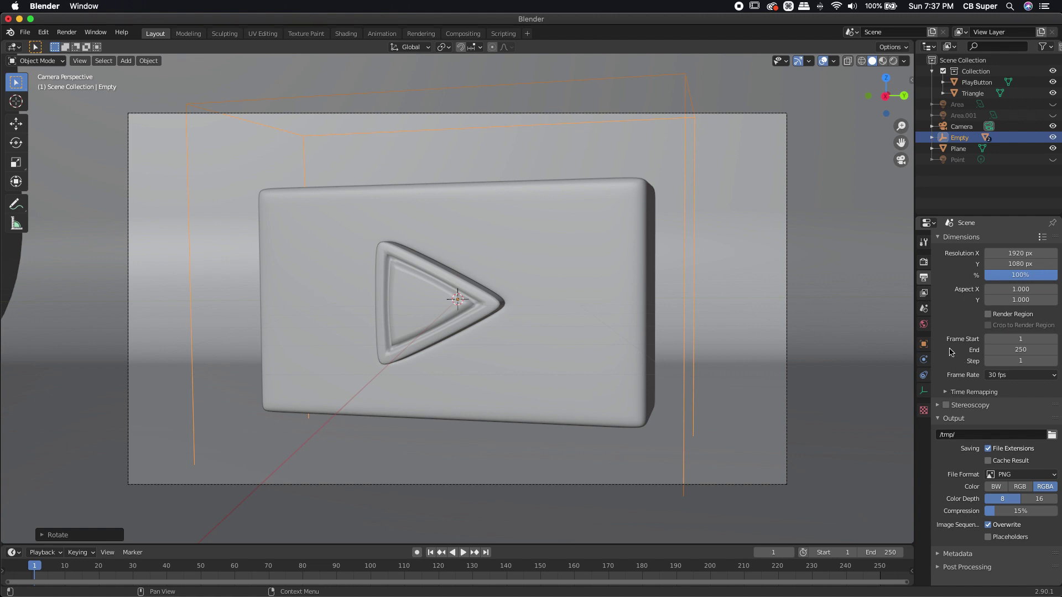
- Set the animation's end frame to 120 (30*4) and fit the timeline's visible range to it
{"action": "left_click", "coordinate": [876, 554]}
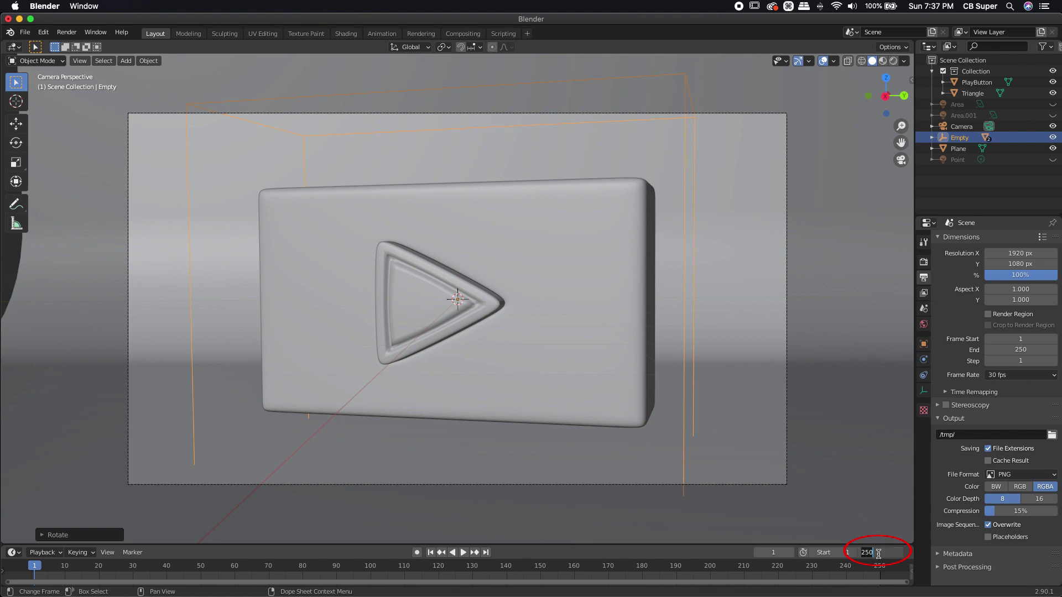
{"action": "type", "text": "30"}
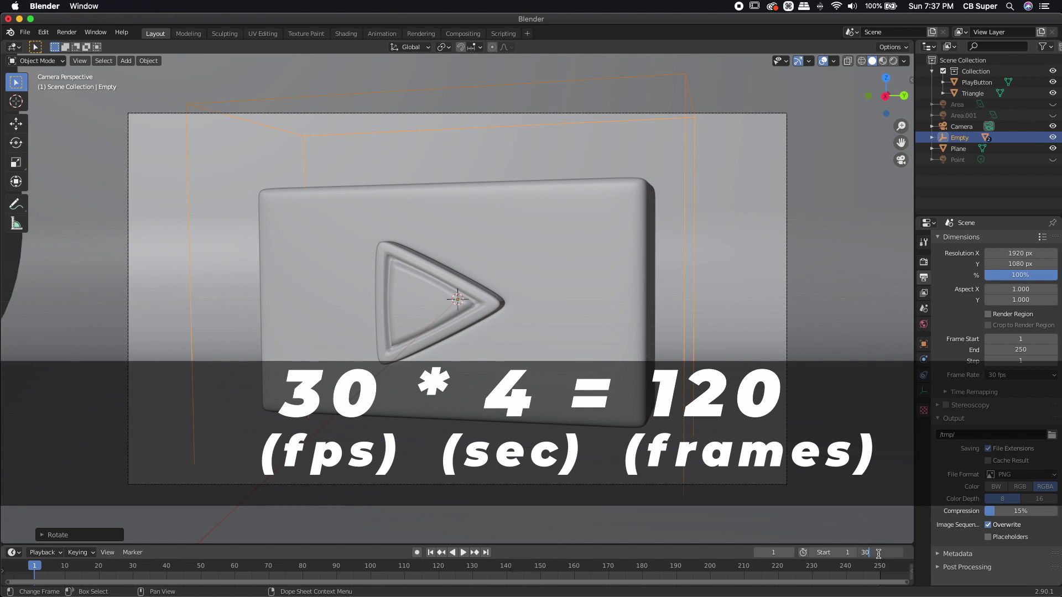
{"action": "type", "text": "*"}
{"action": "type", "text": "4"}
{"action": "key", "text": "Return"}
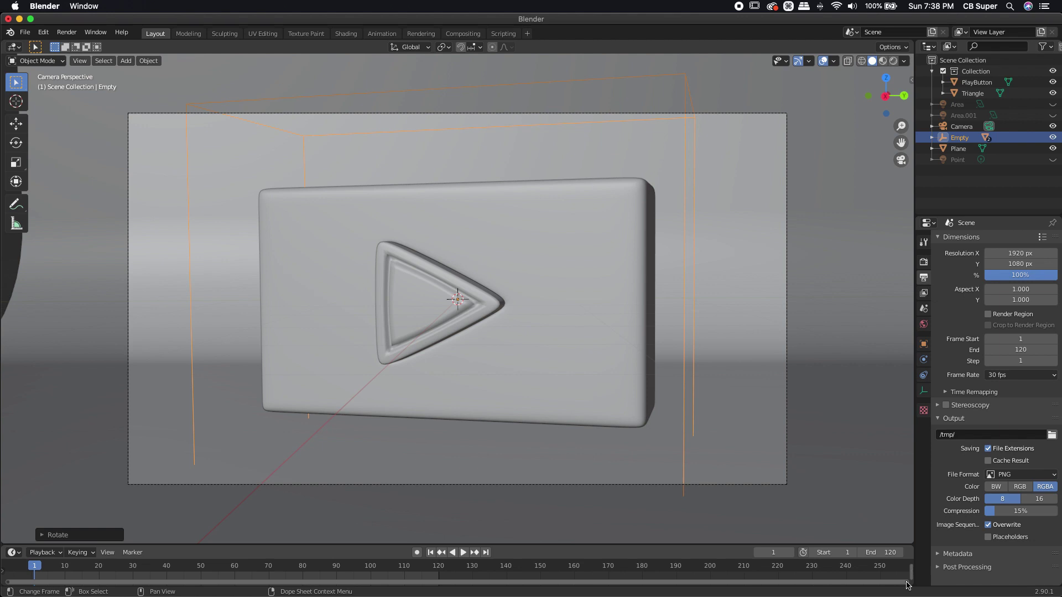
{"action": "left_click_drag", "start_coordinate": [907, 585], "coordinate": [438, 576]}
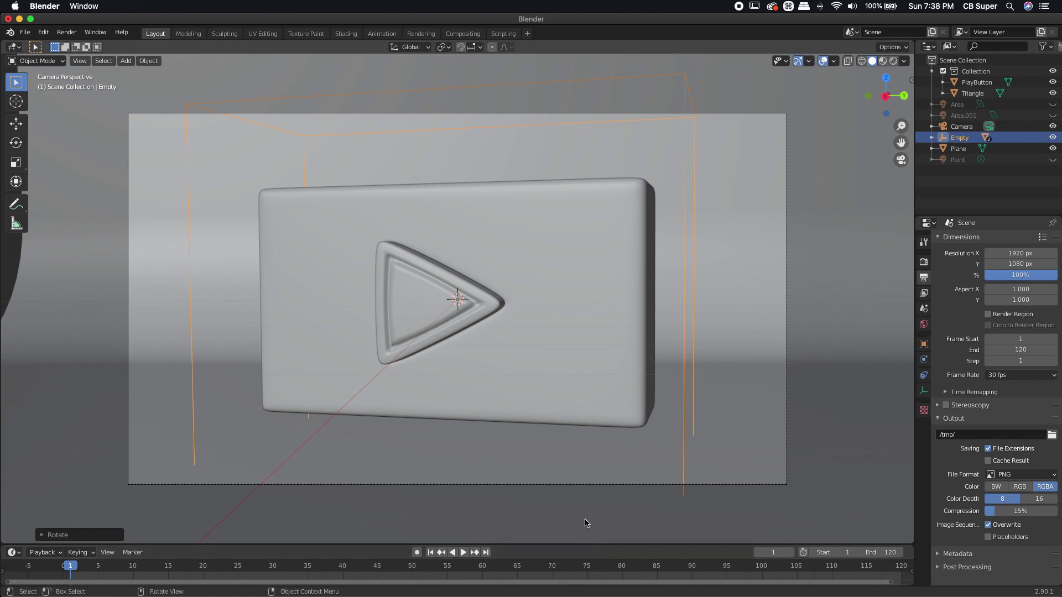
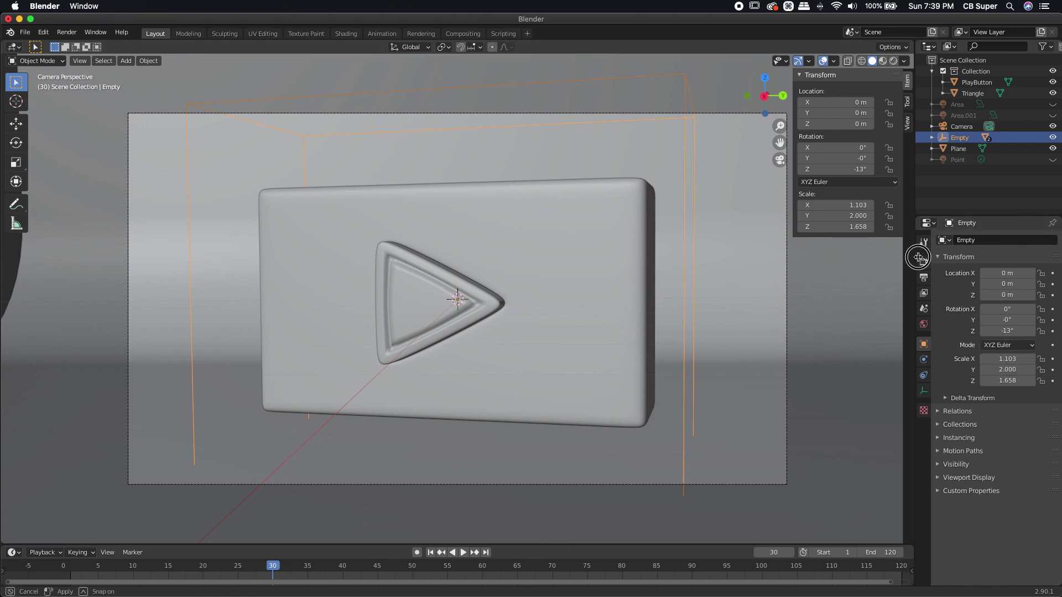
- Insert location and rotation keyframes for the cube empty at frame 30
{"action": "left_click_drag", "start_coordinate": [916, 260], "coordinate": [952, 260]}
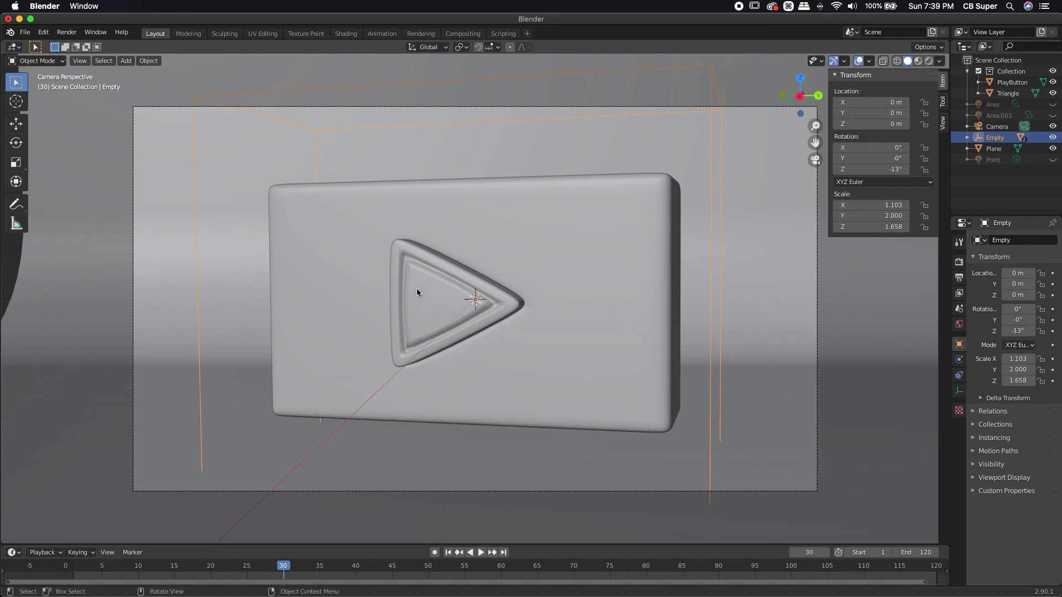
{"action": "right_click", "coordinate": [858, 103]}
{"action": "left_click", "coordinate": [859, 100]}
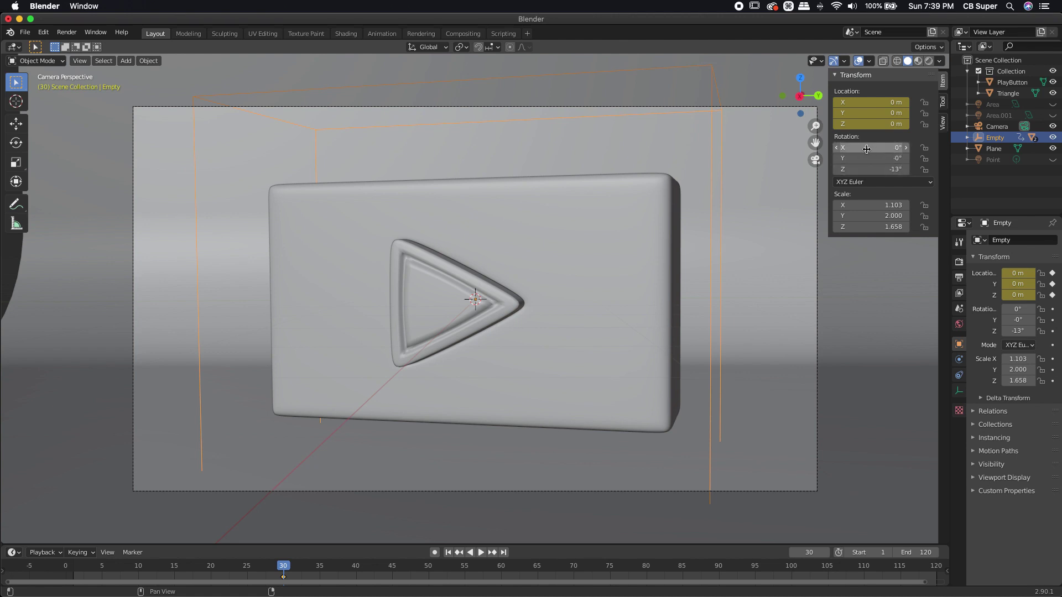
{"action": "key", "text": "i"}
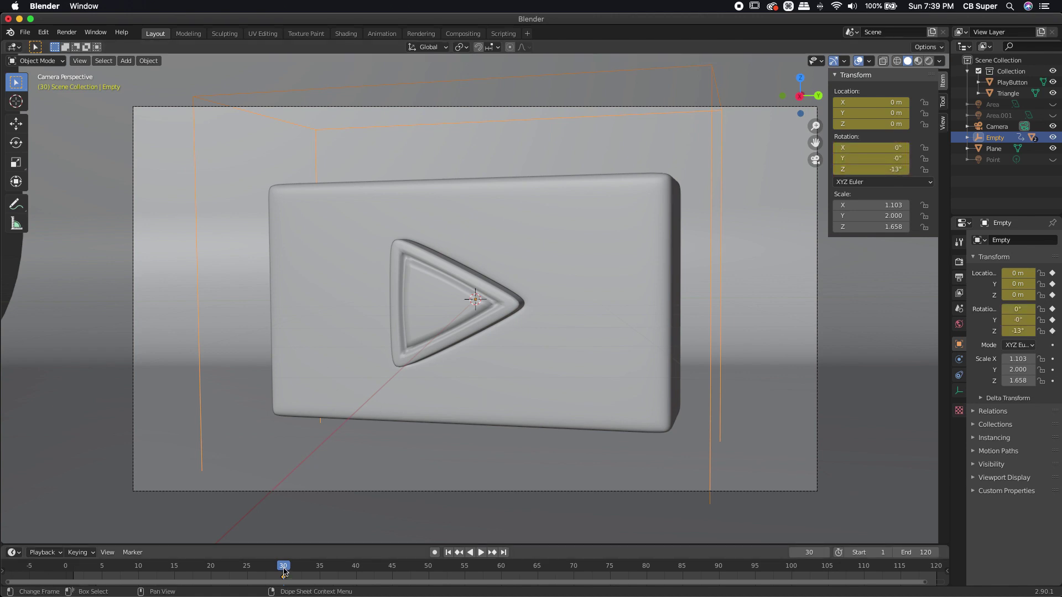
- Insert location and rotation keyframes for the Triangle object at frame 30
{"action": "left_click_drag", "start_coordinate": [284, 572], "coordinate": [76, 569]}
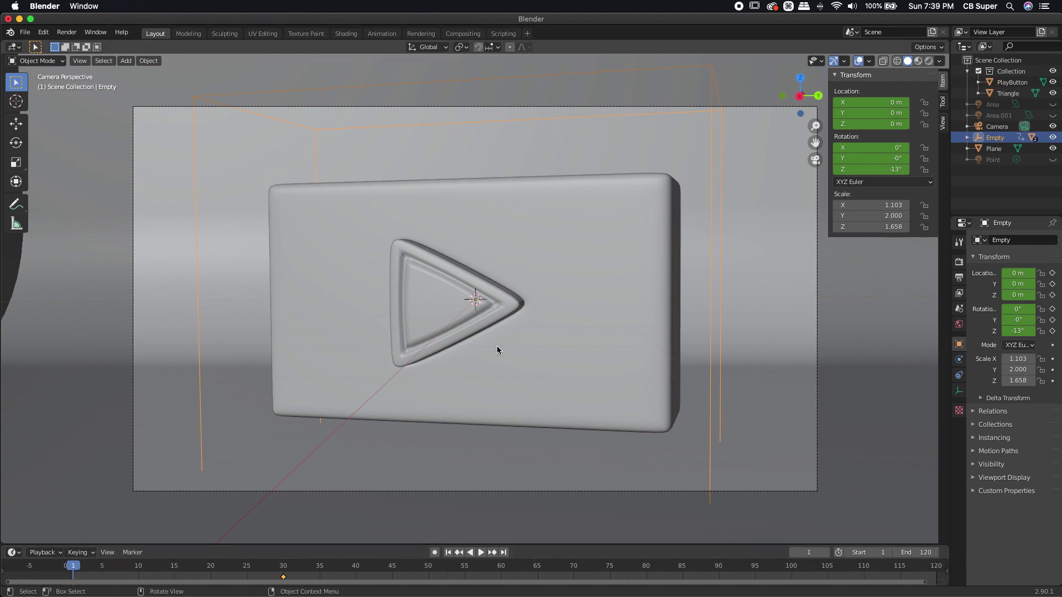
{"action": "left_click", "coordinate": [419, 297]}
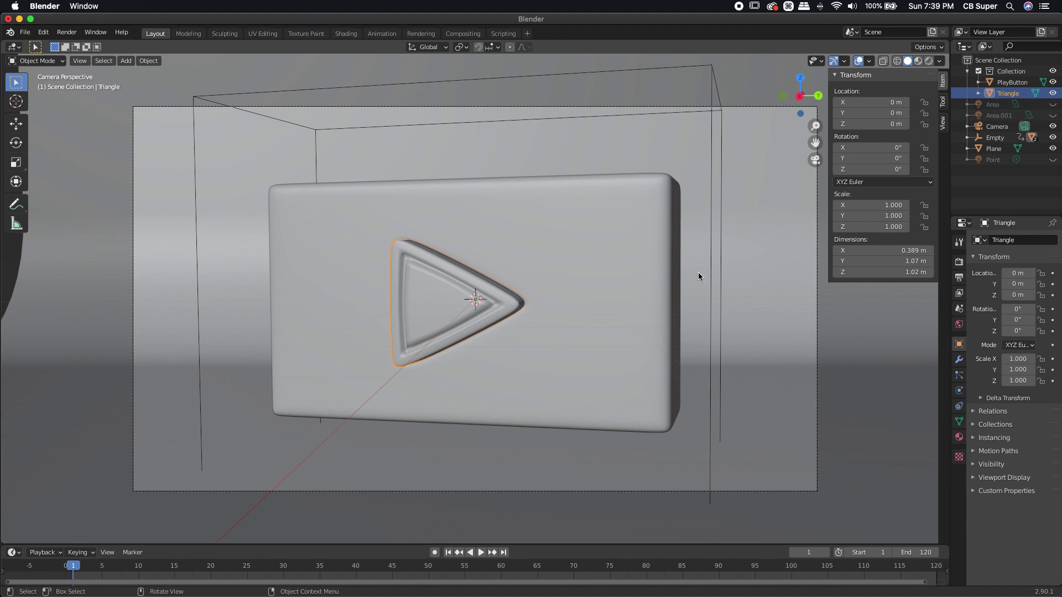
{"action": "left_click", "coordinate": [284, 567]}
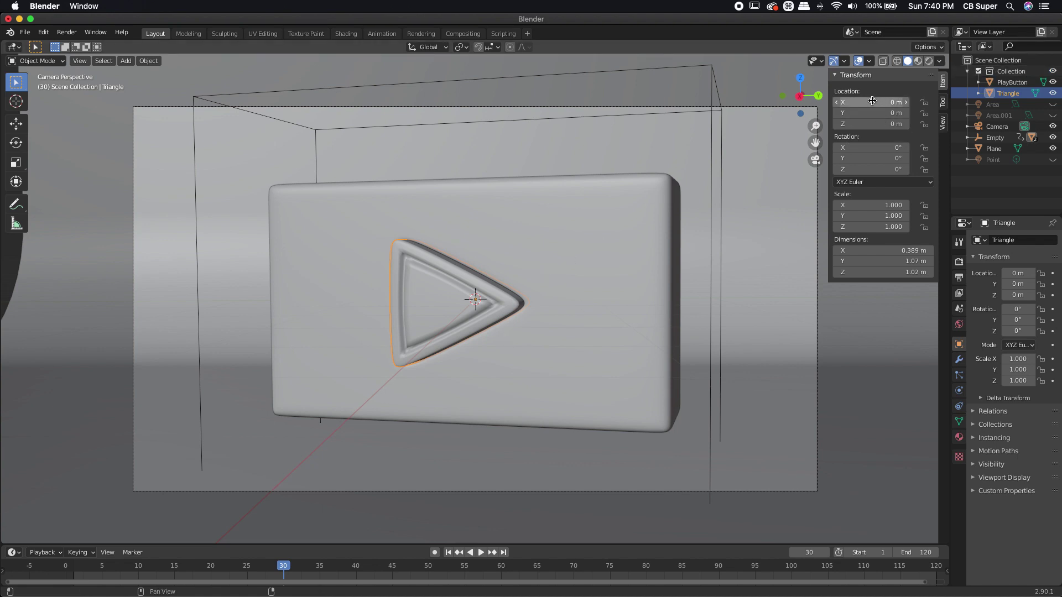
{"action": "key", "text": "i"}
{"action": "key", "text": "i"}
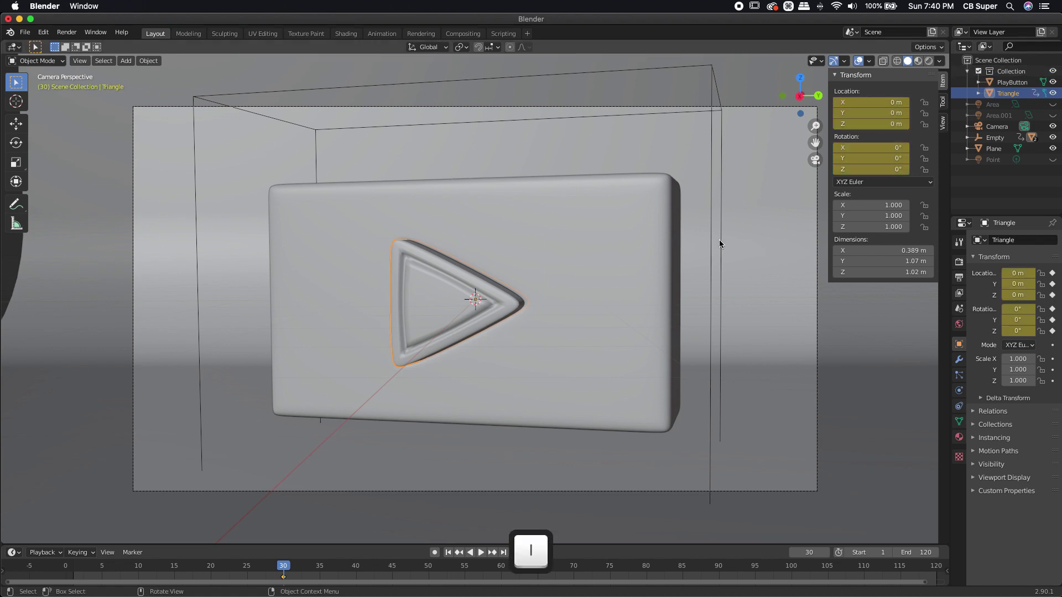
- Insert location and rotation keyframes for the PlayButton block at frame 30, and reselect the cube empty
{"action": "left_click", "coordinate": [584, 211]}
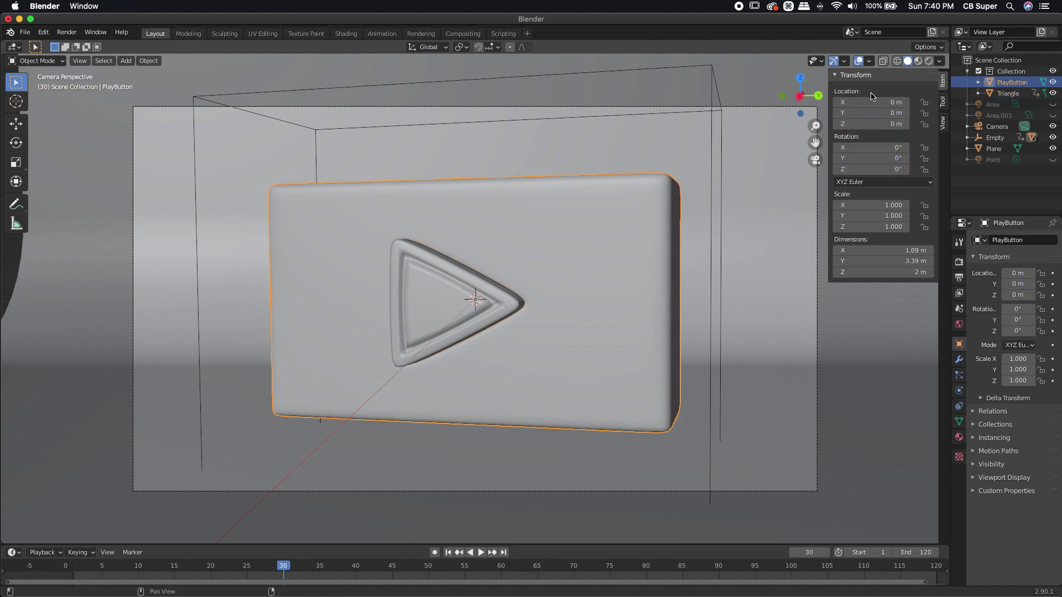
{"action": "key", "text": "i"}
{"action": "key", "text": "i"}
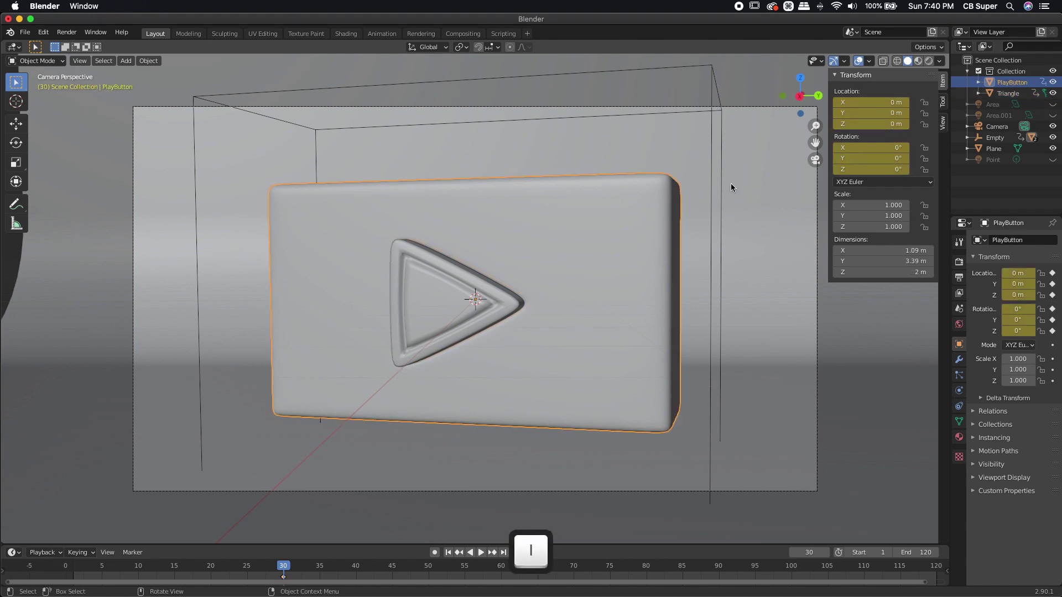
{"action": "left_click", "coordinate": [712, 145]}
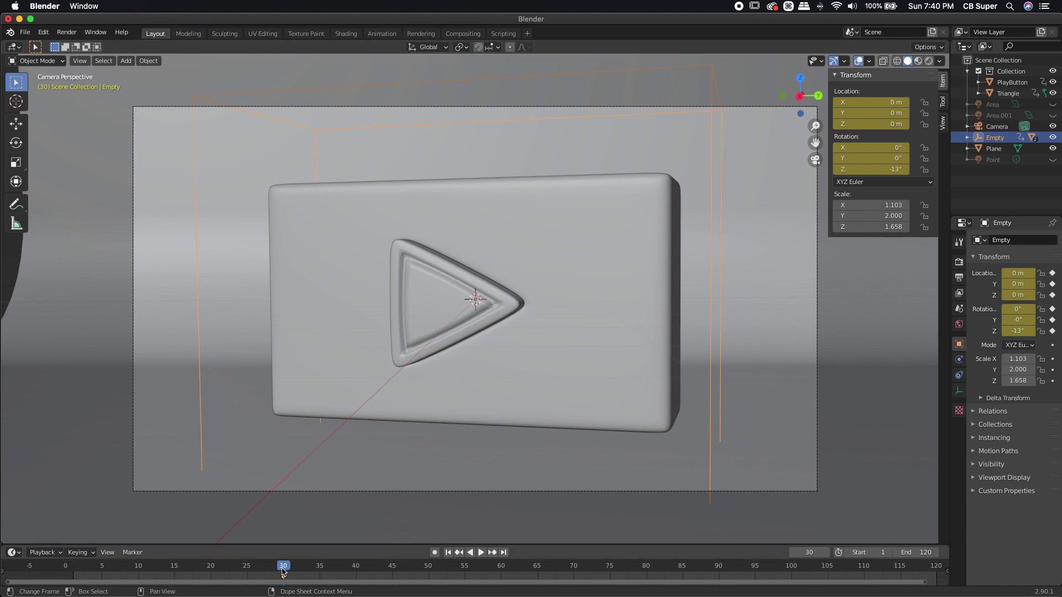
- At frame 1, set the Triangle's X location to about 5.34 m, insert a location keyframe, and preview the motion
{"action": "left_click_drag", "start_coordinate": [282, 572], "coordinate": [73, 570]}
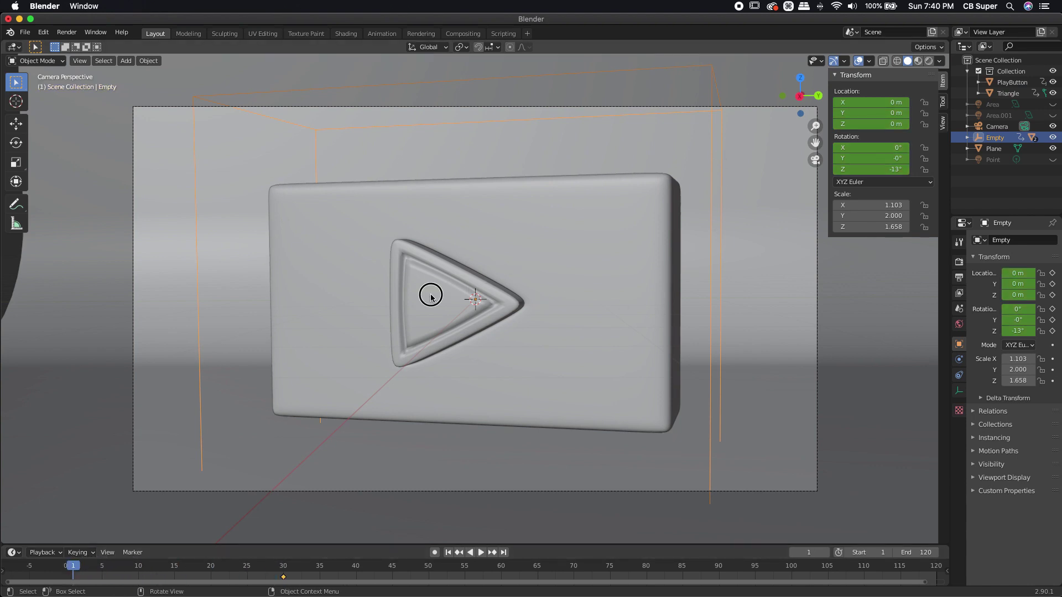
{"action": "left_click", "coordinate": [432, 297]}
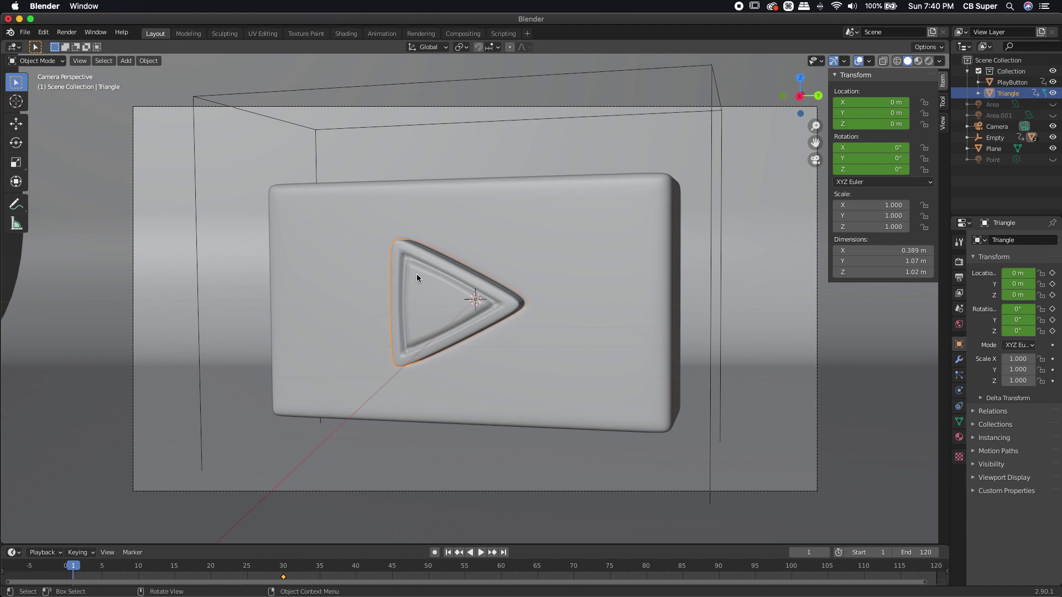
{"action": "left_click_drag", "start_coordinate": [862, 102], "coordinate": [1027, 102]}
{"action": "right_click", "coordinate": [862, 102]}
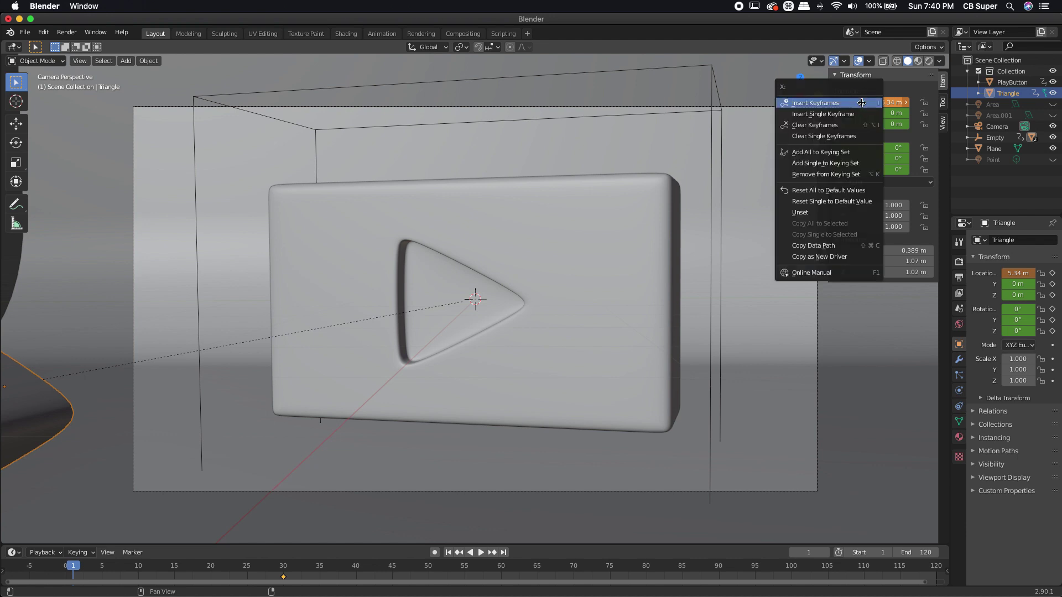
{"action": "left_click", "coordinate": [863, 103]}
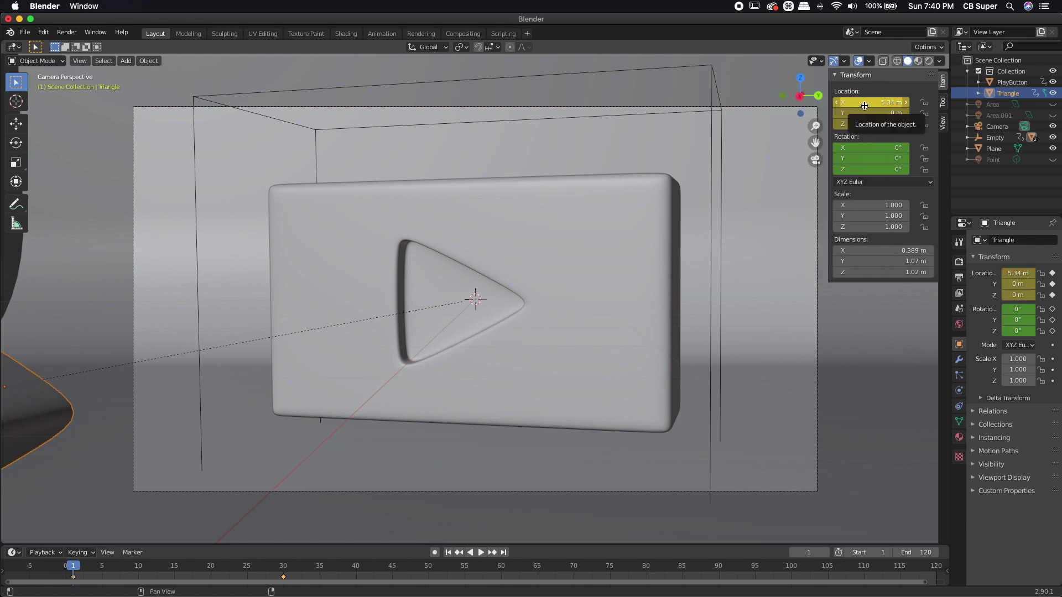
{"action": "key", "text": "space"}
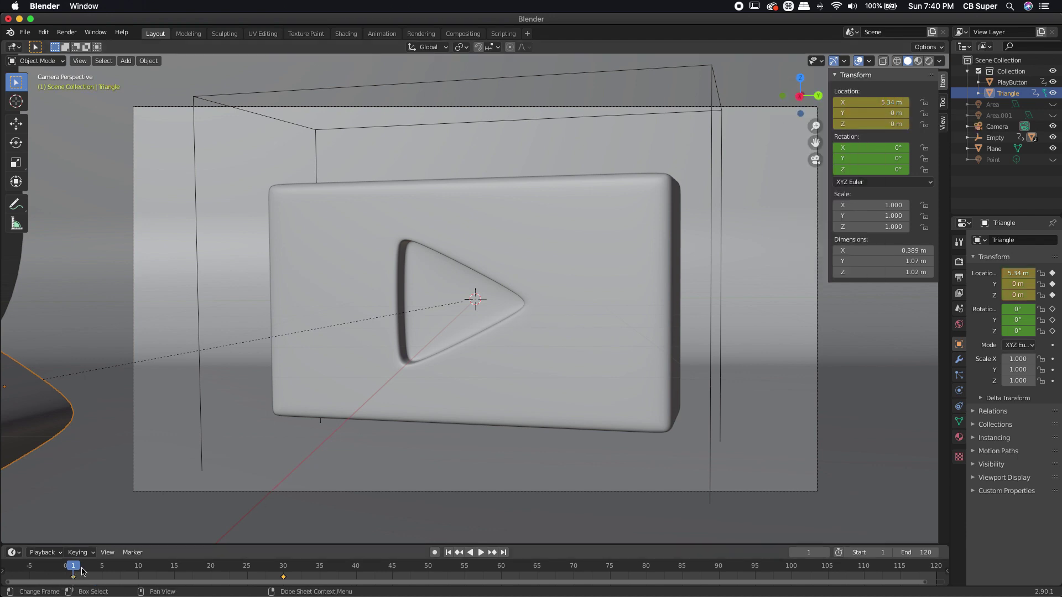
{"action": "key", "text": "space"}
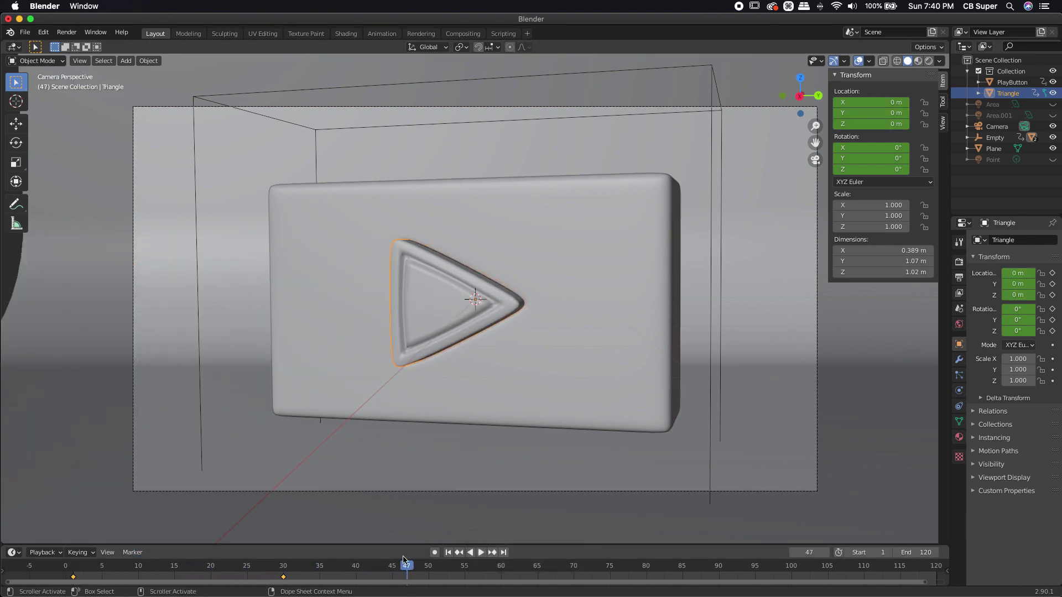
{"action": "left_click_drag", "start_coordinate": [393, 576], "coordinate": [285, 563]}
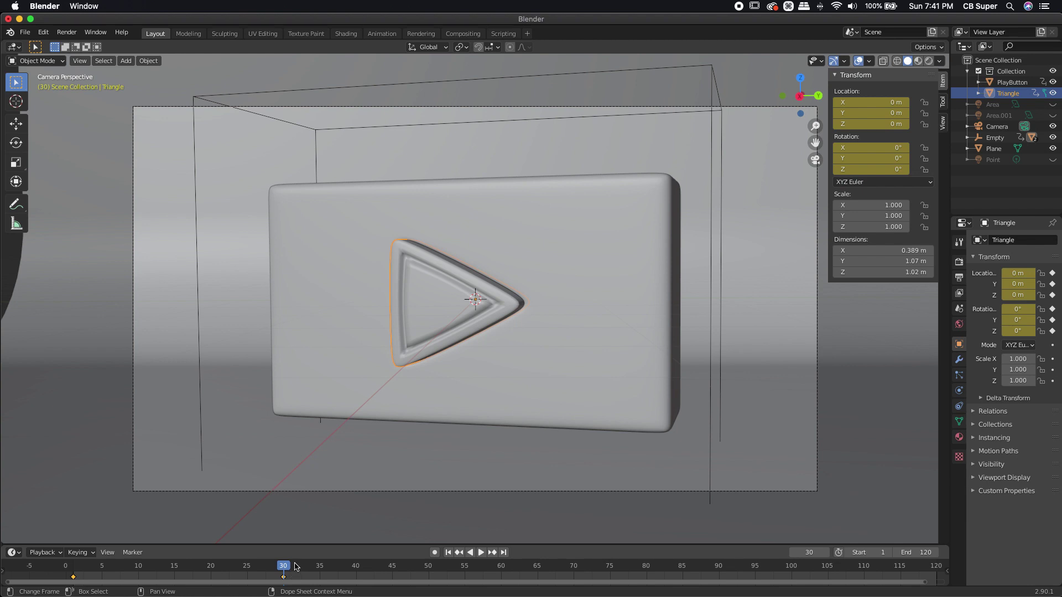
- At frame 1, set the PlayButton block's X location to about -5.42 m and insert a location keyframe
{"action": "left_click_drag", "start_coordinate": [283, 565], "coordinate": [73, 565]}
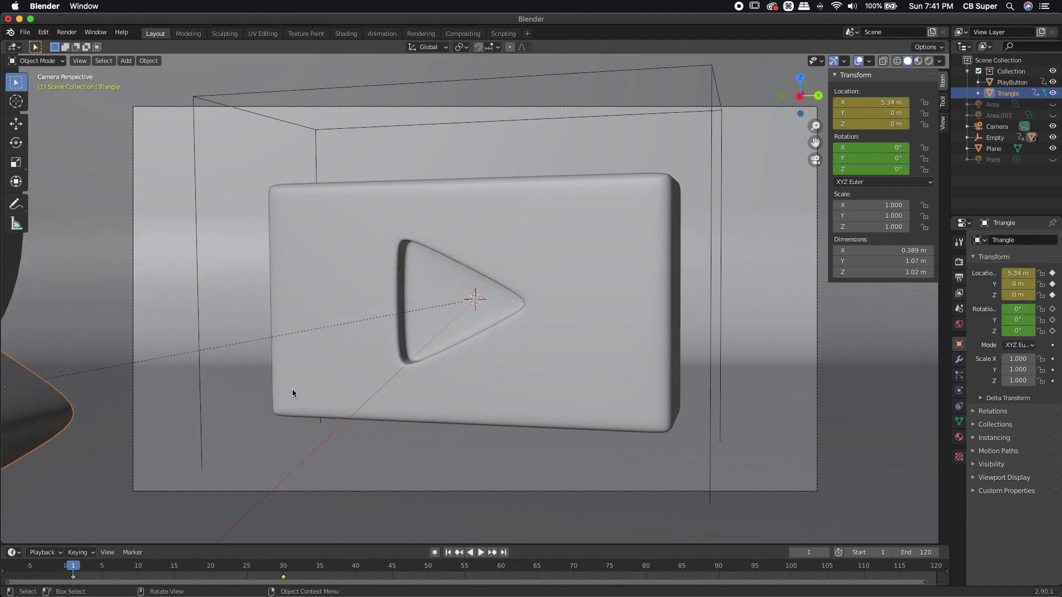
{"action": "left_click", "coordinate": [489, 237]}
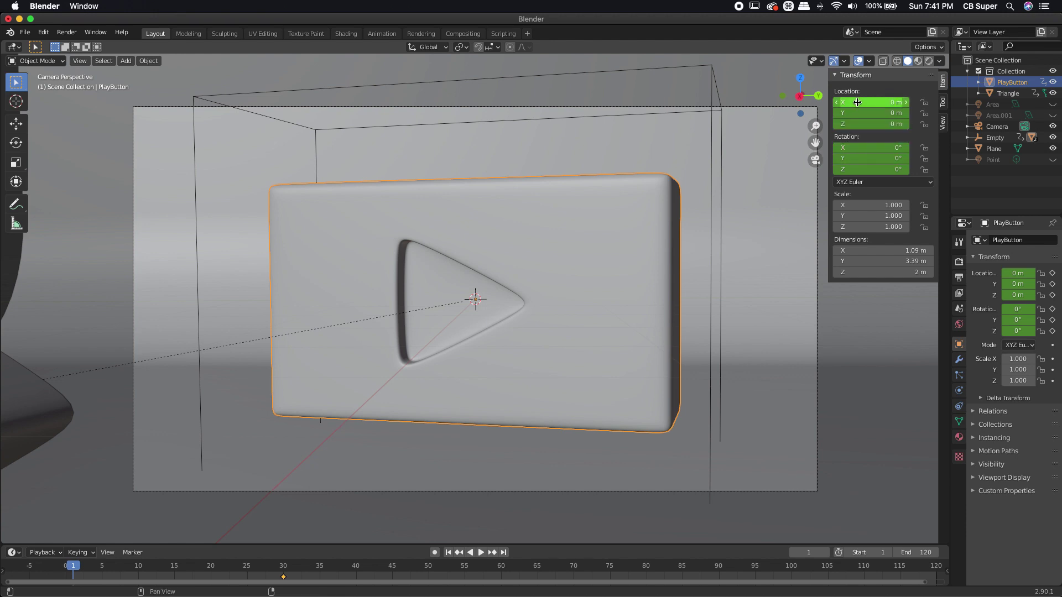
{"action": "left_click_drag", "start_coordinate": [857, 104], "coordinate": [781, 105]}
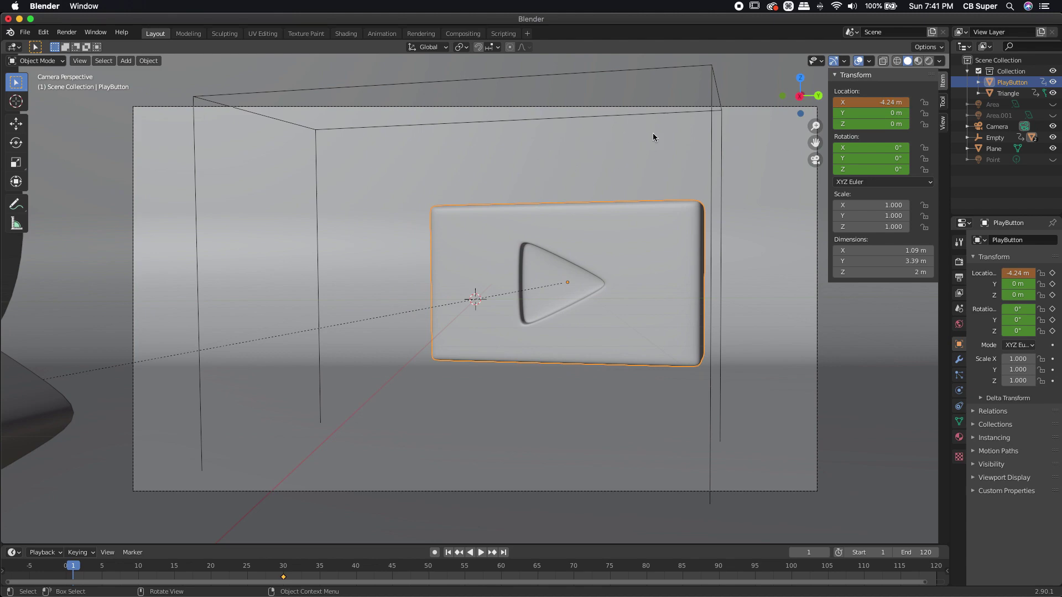
{"action": "middle_click_drag", "start_coordinate": [321, 205], "coordinate": [396, 181]}
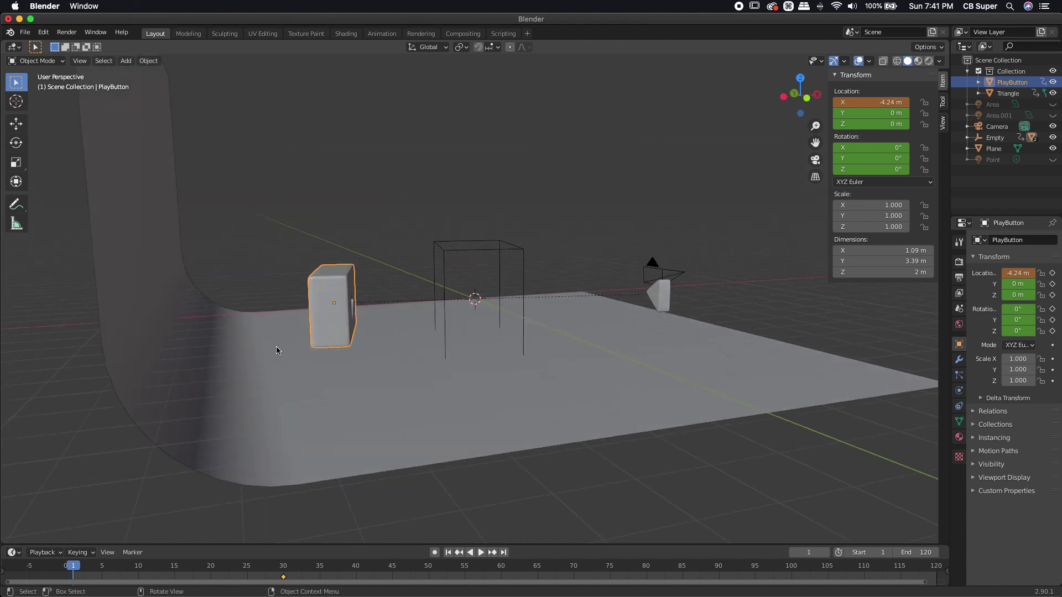
{"action": "left_click_drag", "start_coordinate": [874, 102], "coordinate": [841, 102]}
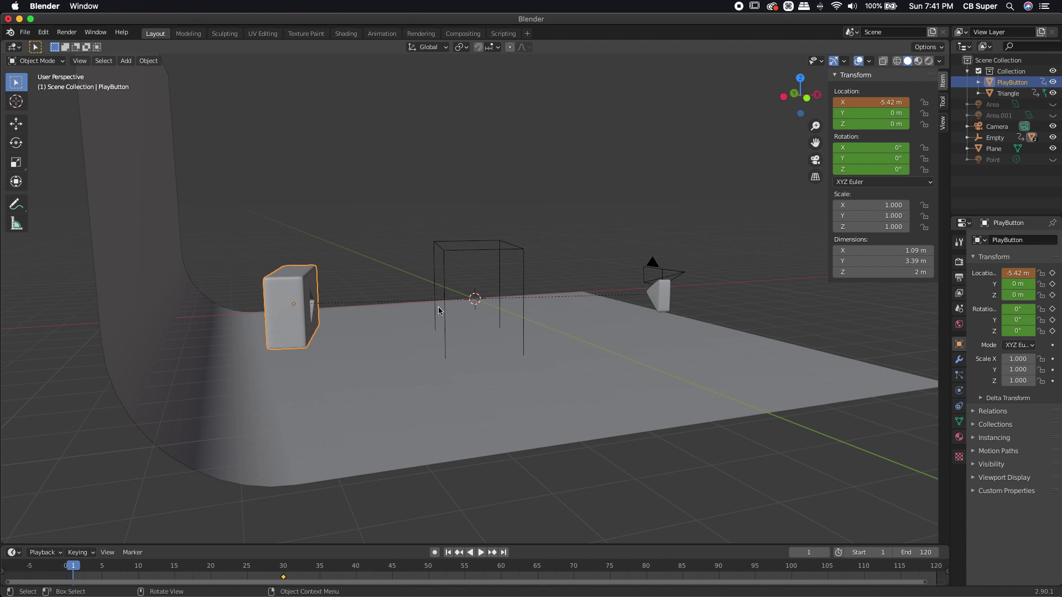
{"action": "middle_click_drag", "start_coordinate": [559, 225], "coordinate": [565, 220]}
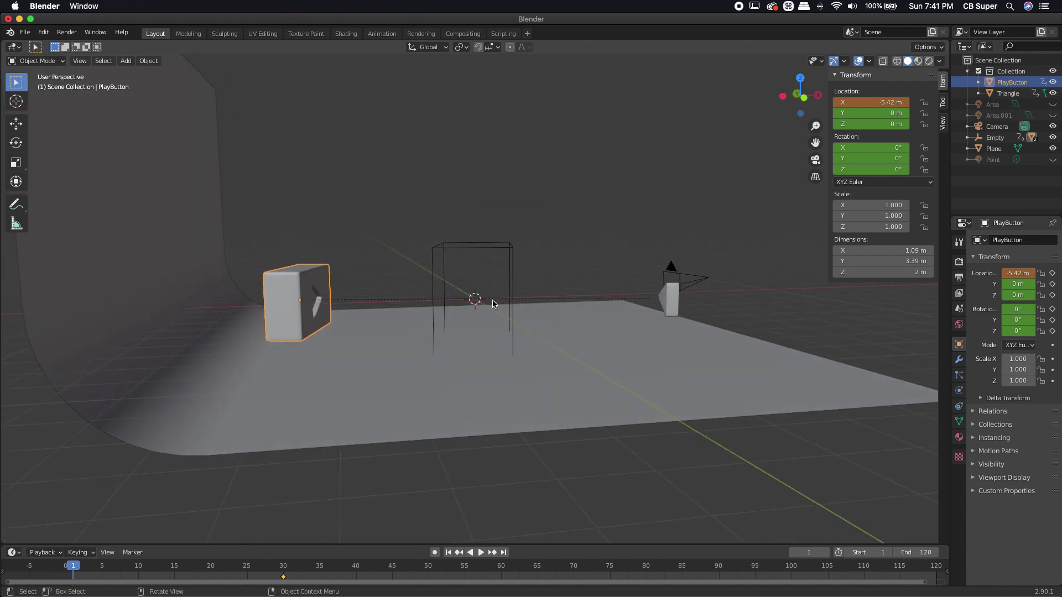
{"action": "middle_click_drag", "start_coordinate": [493, 304], "coordinate": [467, 213]}
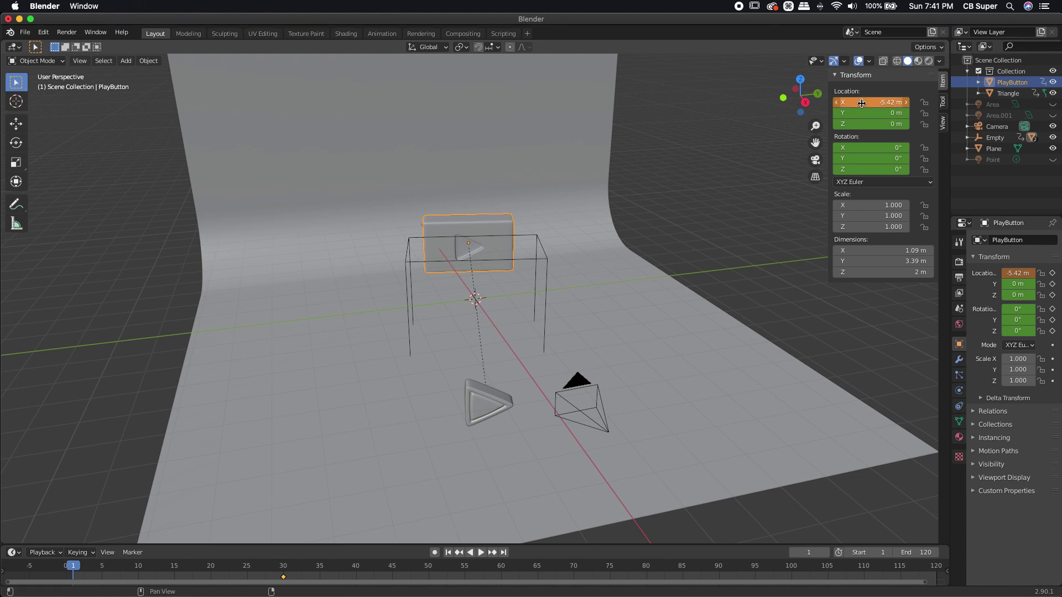
{"action": "key", "text": "i"}
- At frame 1, set the Triangle's X rotation to about 267°, insert a rotation keyframe, and play it back in camera view
{"action": "middle_click_drag", "start_coordinate": [692, 210], "coordinate": [610, 236]}
{"action": "left_click", "coordinate": [347, 387]}
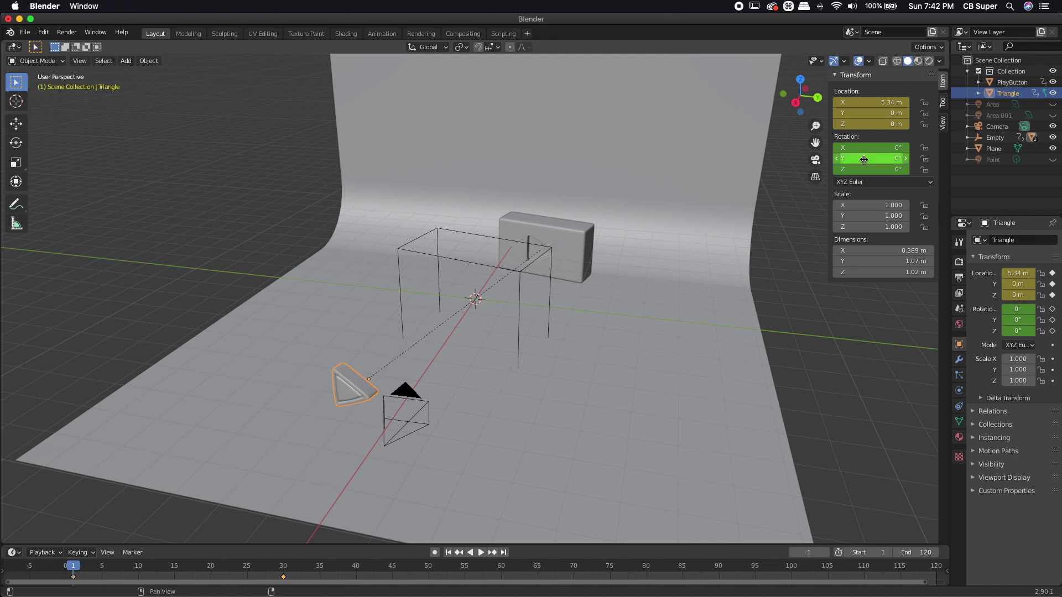
{"action": "mouse_move", "coordinate": [873, 148]}
{"action": "left_mouse_down"}
{"action": "mouse_move", "coordinate": [962, 148]}
{"action": "mouse_move", "coordinate": [864, 146]}
{"action": "left_mouse_up"}
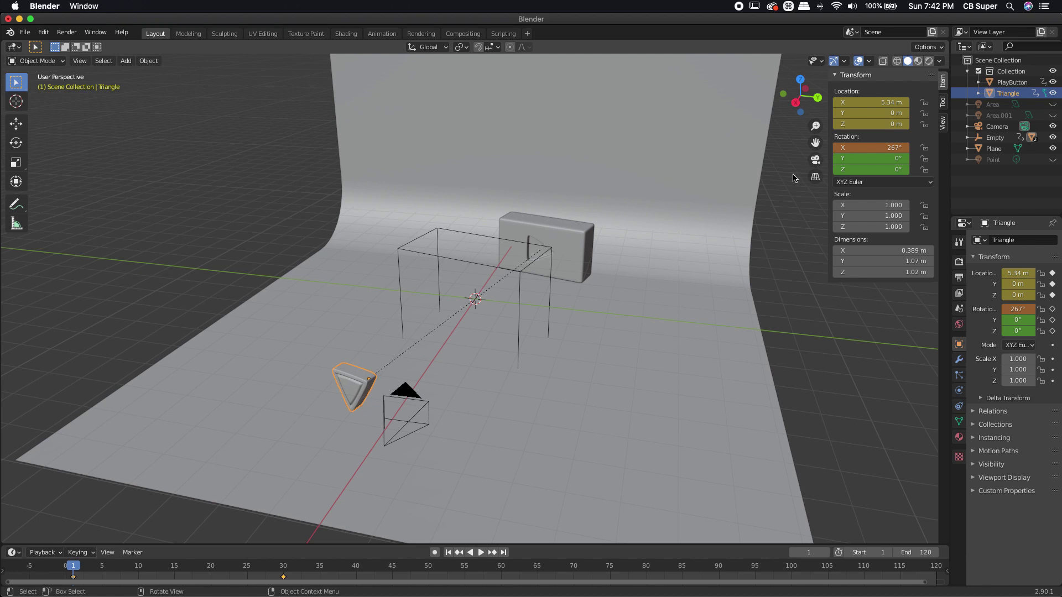
{"action": "right_click", "coordinate": [863, 147]}
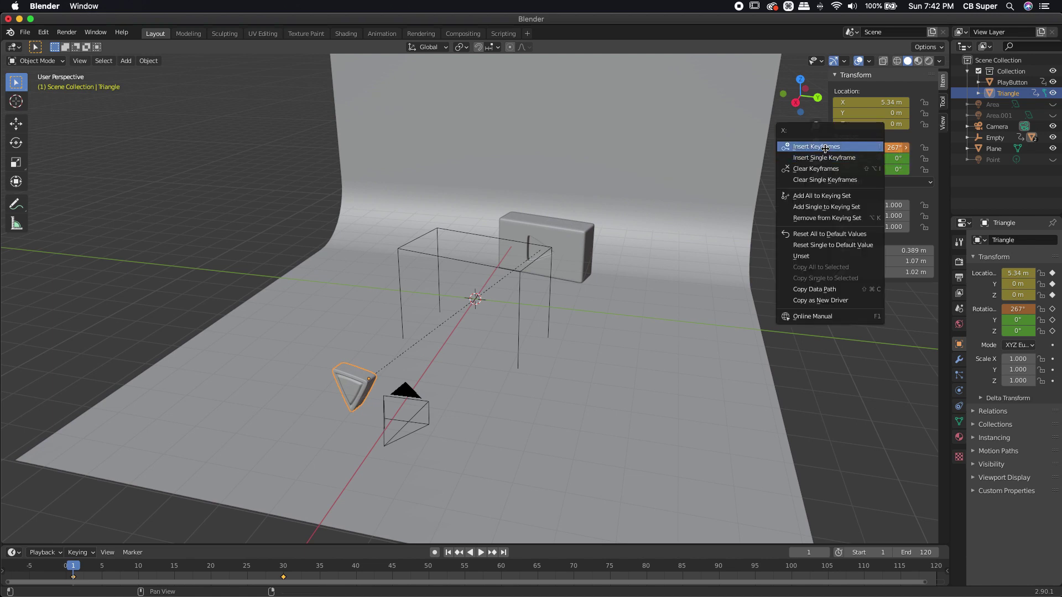
{"action": "left_click", "coordinate": [865, 147]}
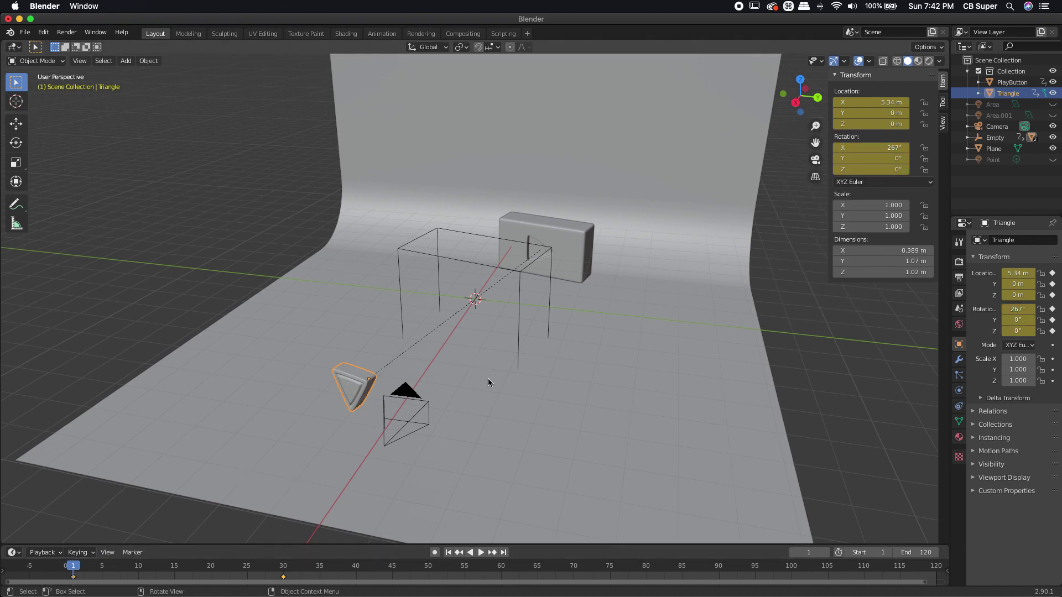
{"action": "key", "text": "KP_0"}
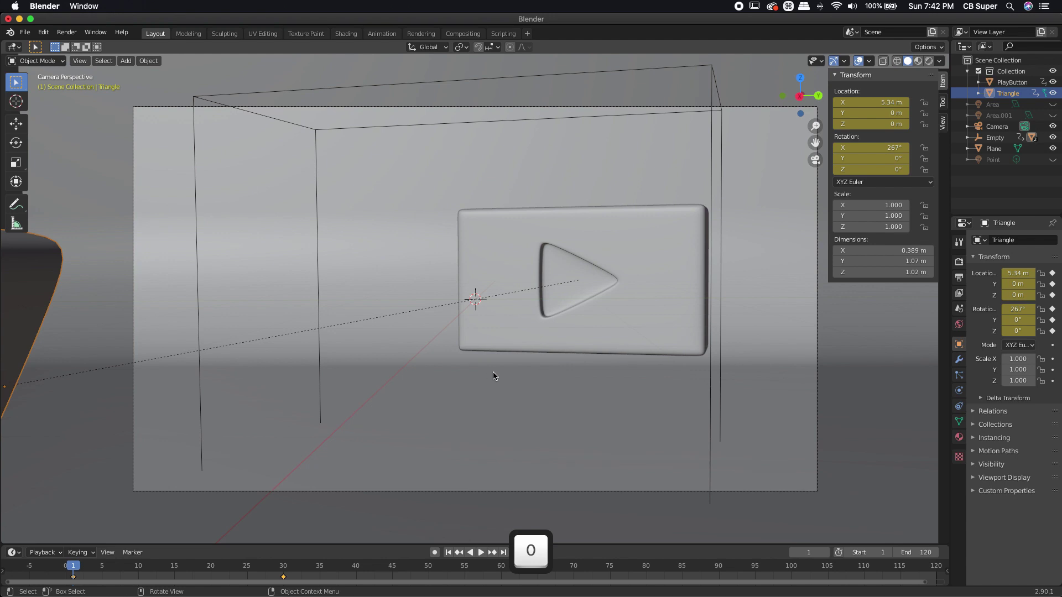
{"action": "key", "text": "space"}
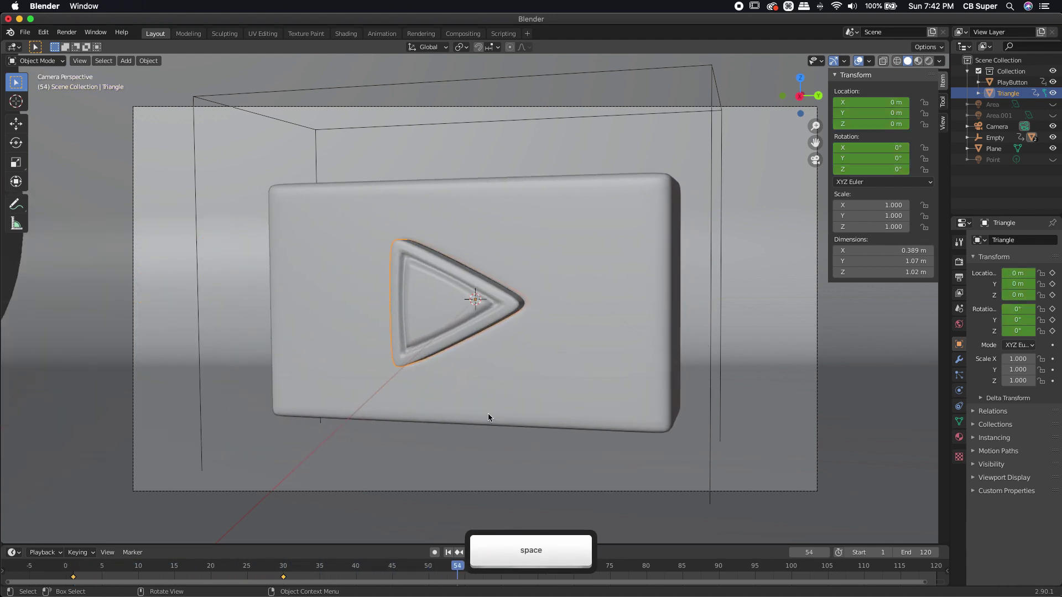
- Select the cube empty and shift its frame 30 keyframe to frame 28
{"action": "mouse_move", "coordinate": [282, 571]}
{"action": "left_mouse_down"}
{"action": "mouse_move", "coordinate": [244, 572]}
{"action": "mouse_move", "coordinate": [276, 572]}
{"action": "left_mouse_up"}
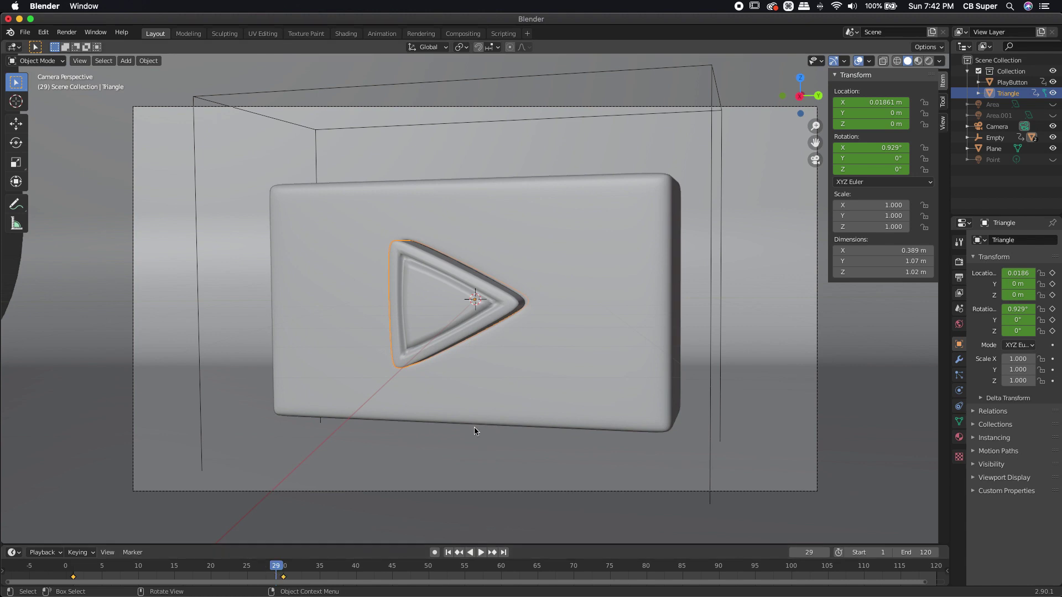
{"action": "left_click", "coordinate": [194, 141]}
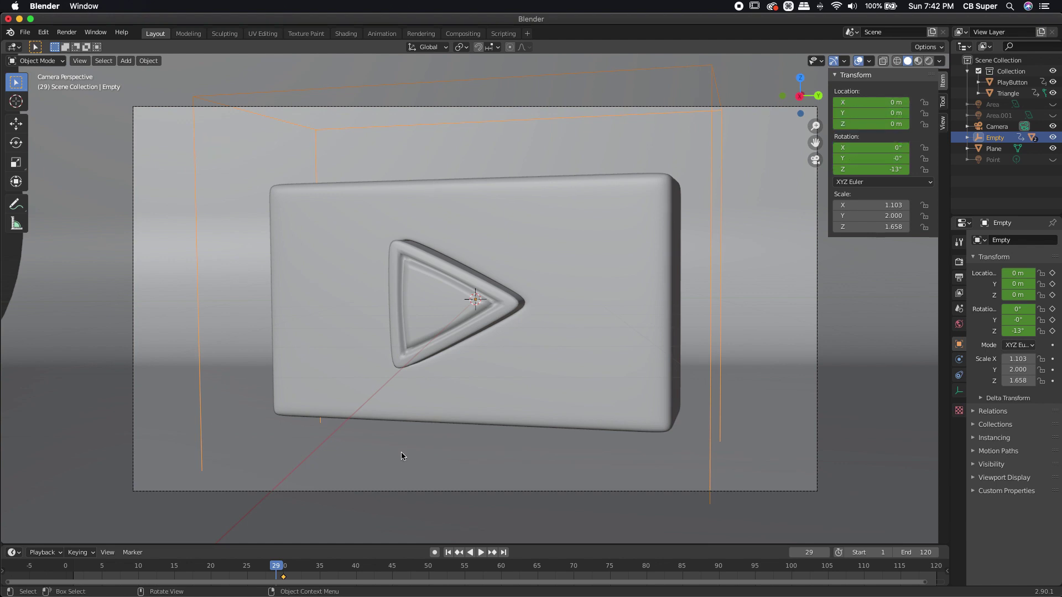
{"action": "mouse_move", "coordinate": [277, 570]}
{"action": "left_mouse_down"}
{"action": "mouse_move", "coordinate": [312, 570]}
{"action": "mouse_move", "coordinate": [271, 569]}
{"action": "left_mouse_up"}
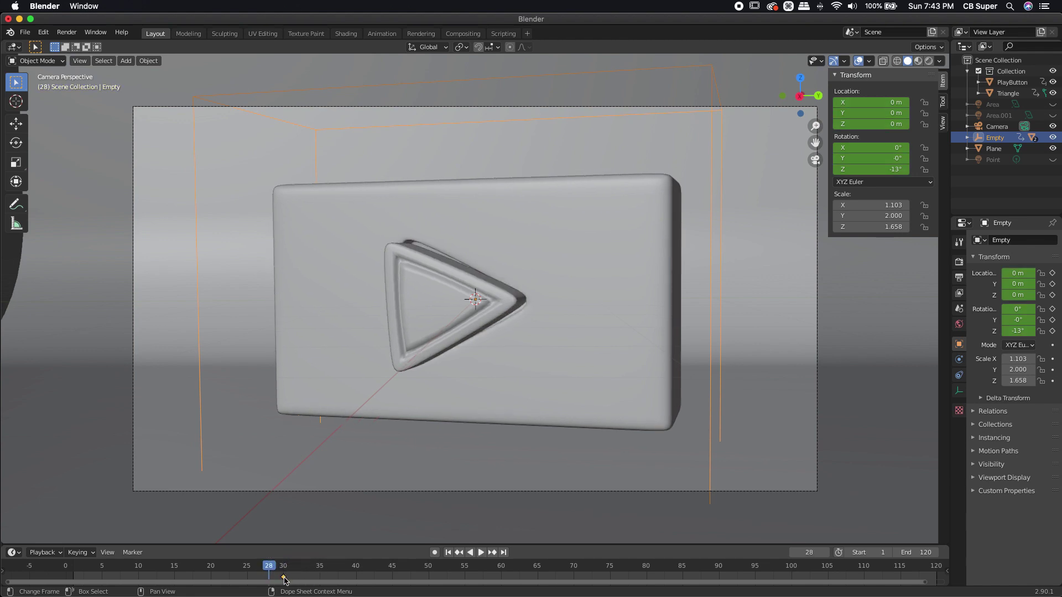
{"action": "key", "text": "i"}
- At frame 40, set the cube empty's Z rotation to about 411°, insert a rotation keyframe, and play back the spin
{"action": "left_click_drag", "start_coordinate": [266, 572], "coordinate": [356, 570]}
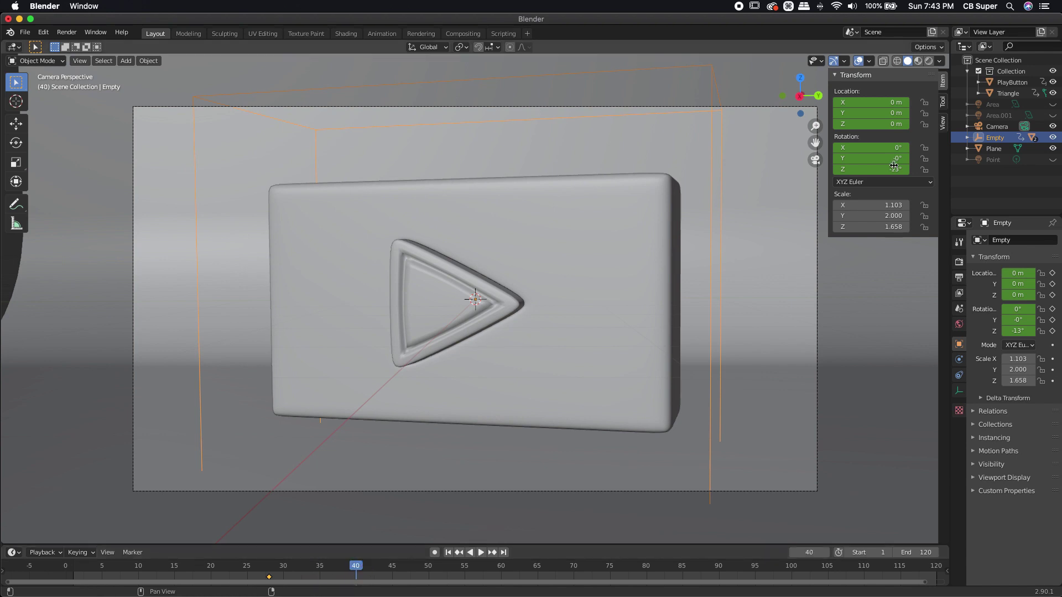
{"action": "left_click_drag", "start_coordinate": [877, 149], "coordinate": [729, 249]}
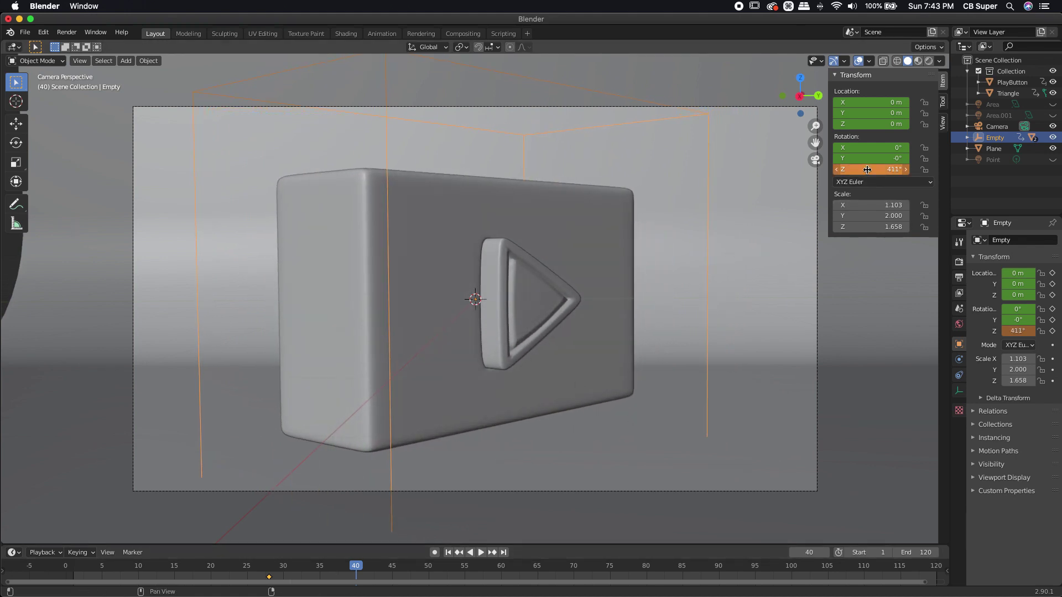
{"action": "key", "text": "i"}
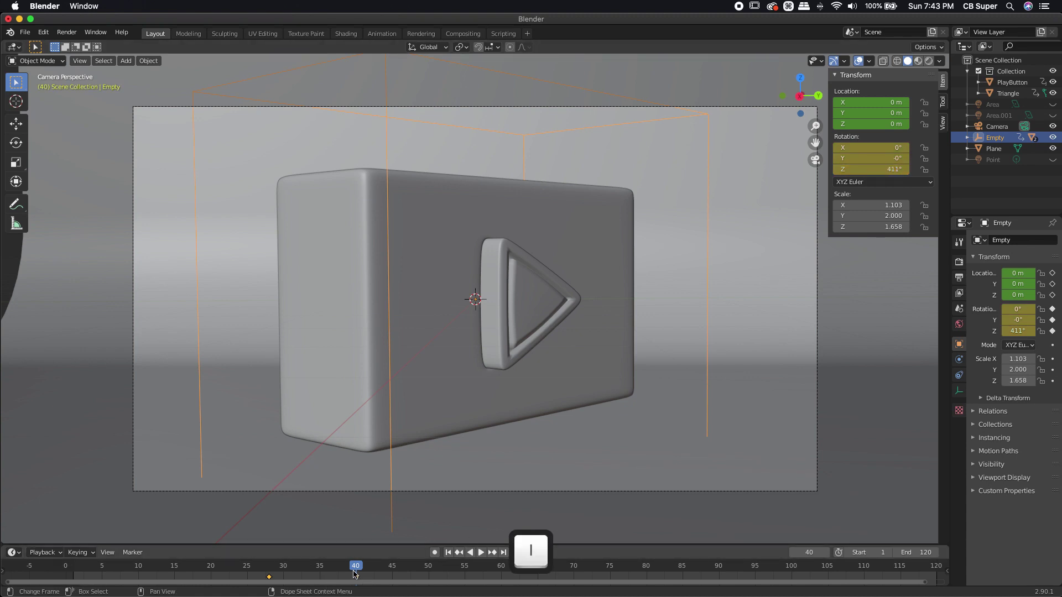
{"action": "left_click_drag", "start_coordinate": [354, 574], "coordinate": [60, 570]}
{"action": "key", "text": "space"}
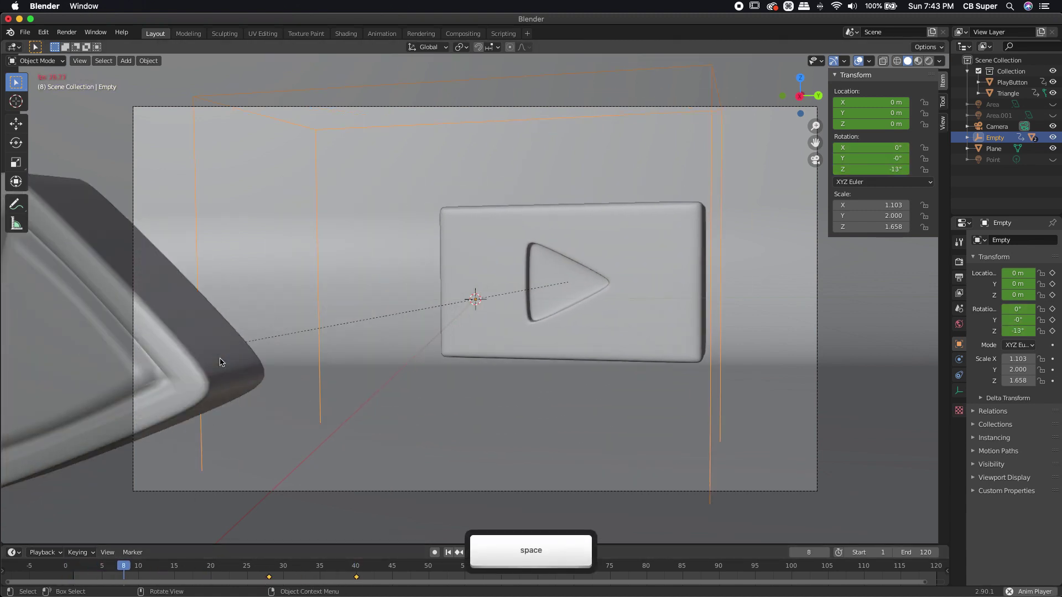
{"action": "key", "text": "space"}
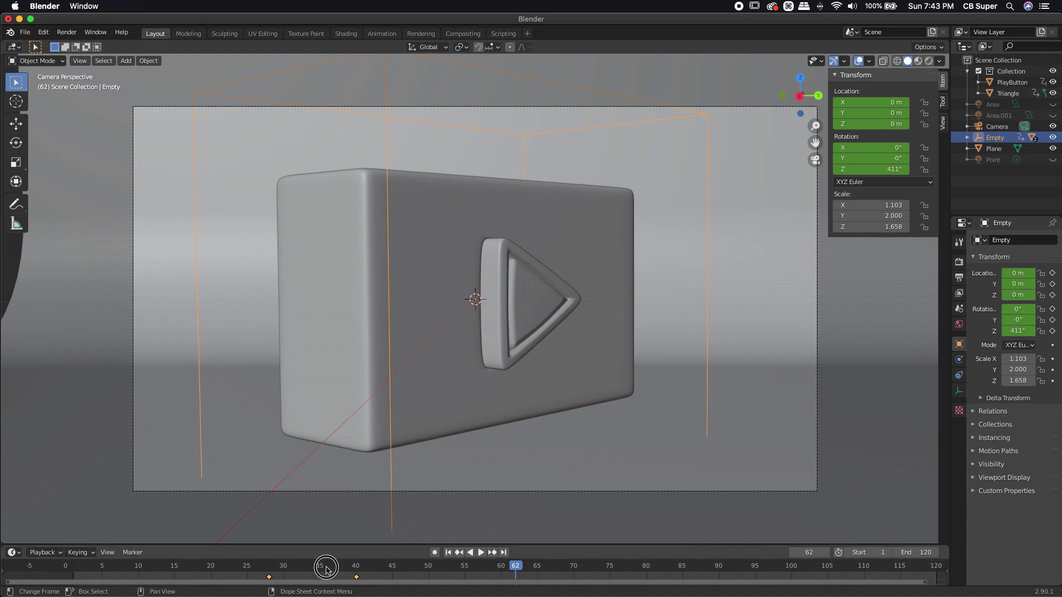
- Enlarge the timeline area, move the cube empty's frame 40 rotation keyframe to frame 50, and play back the slower spin
{"action": "left_click_drag", "start_coordinate": [329, 565], "coordinate": [310, 451]}
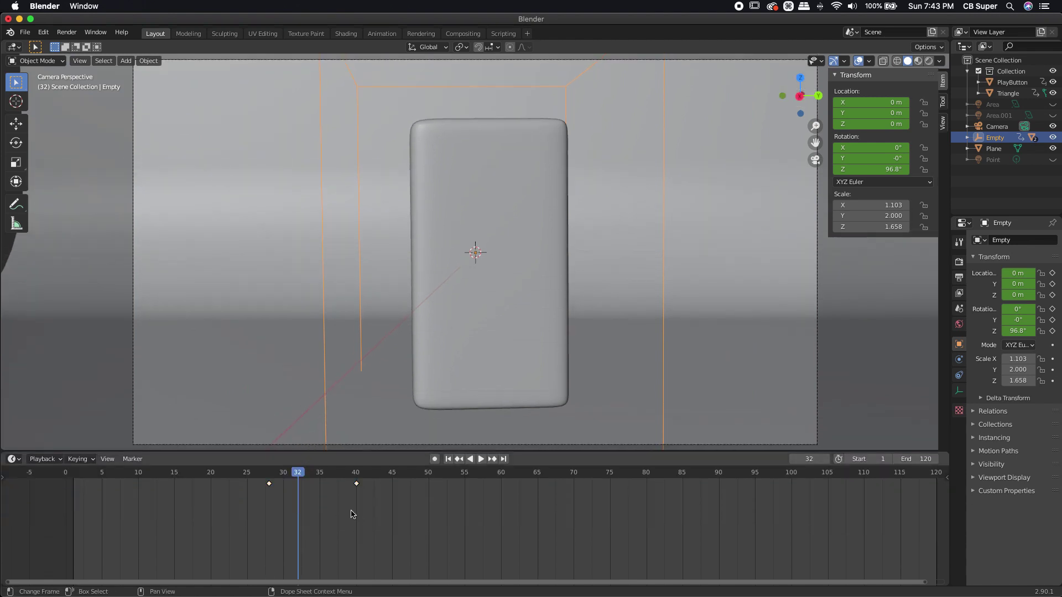
{"action": "left_click", "coordinate": [356, 484]}
{"action": "key", "text": "Delete"}
{"action": "left_click_drag", "start_coordinate": [357, 484], "coordinate": [430, 485]}
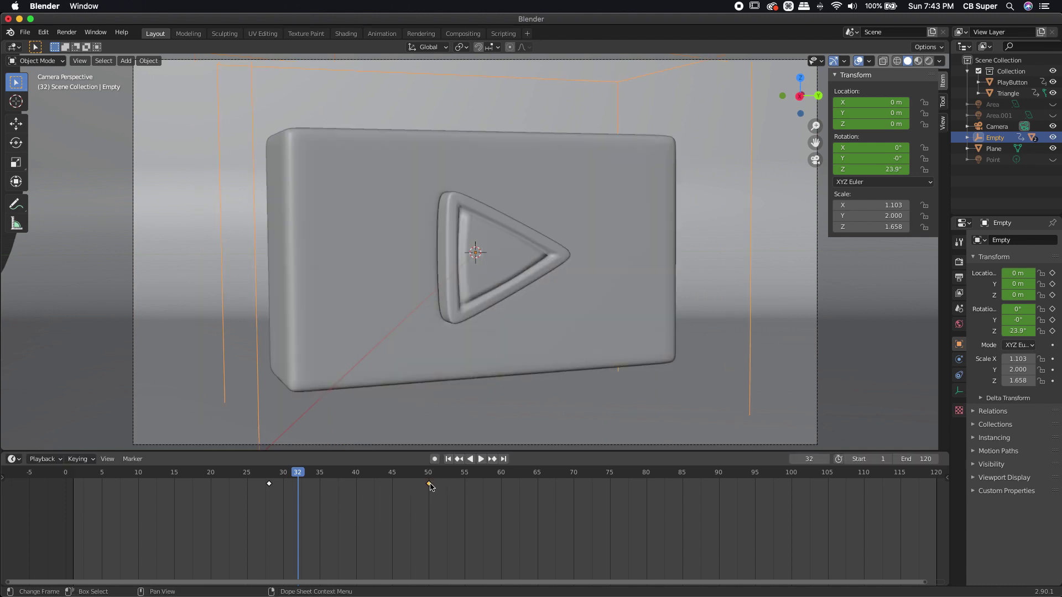
{"action": "left_click_drag", "start_coordinate": [298, 474], "coordinate": [62, 476]}
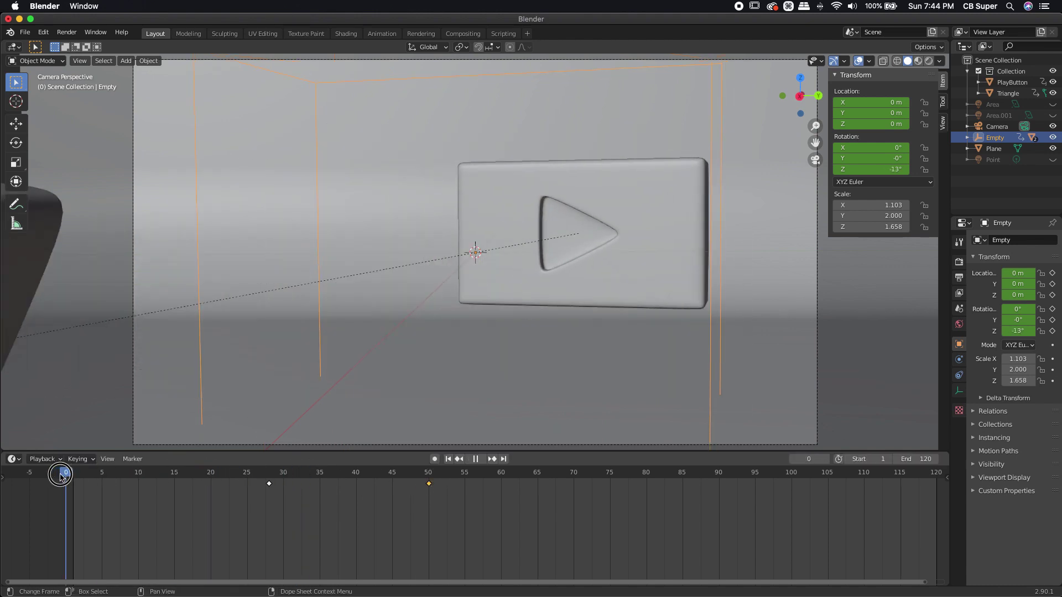
{"action": "key", "text": "space"}
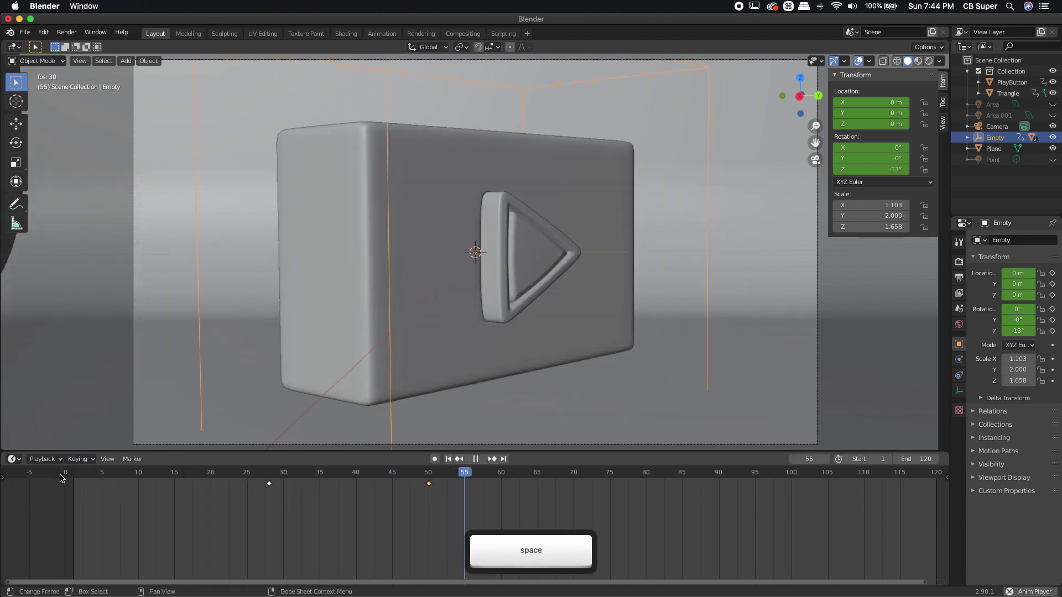
{"action": "key", "text": "space"}
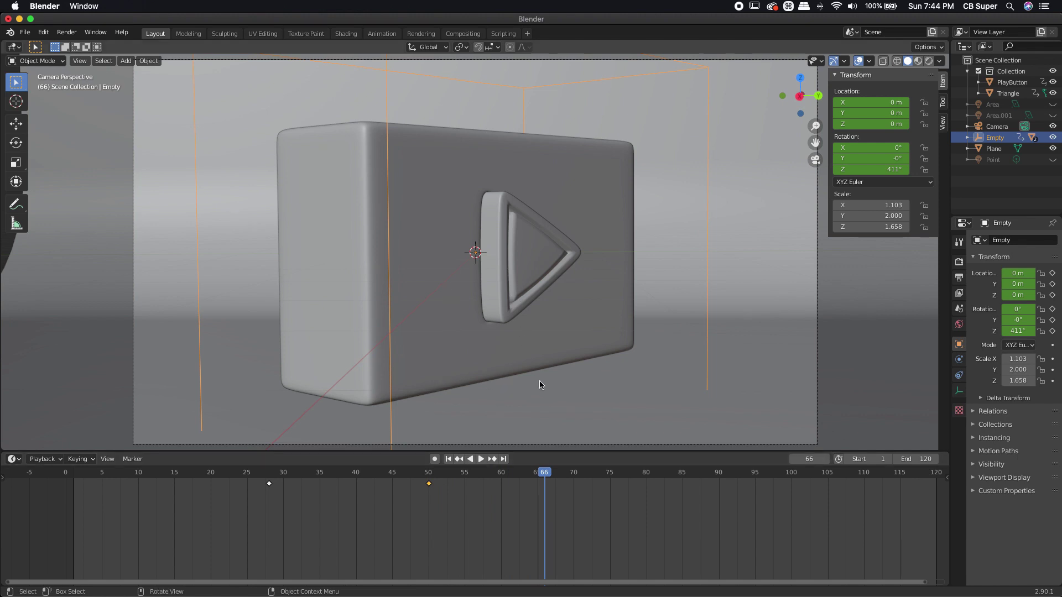
- At frame 80, set the cube empty's Z rotation to about 327°, insert a rotation keyframe, and play on to frame 120
{"action": "left_click_drag", "start_coordinate": [547, 475], "coordinate": [647, 475]}
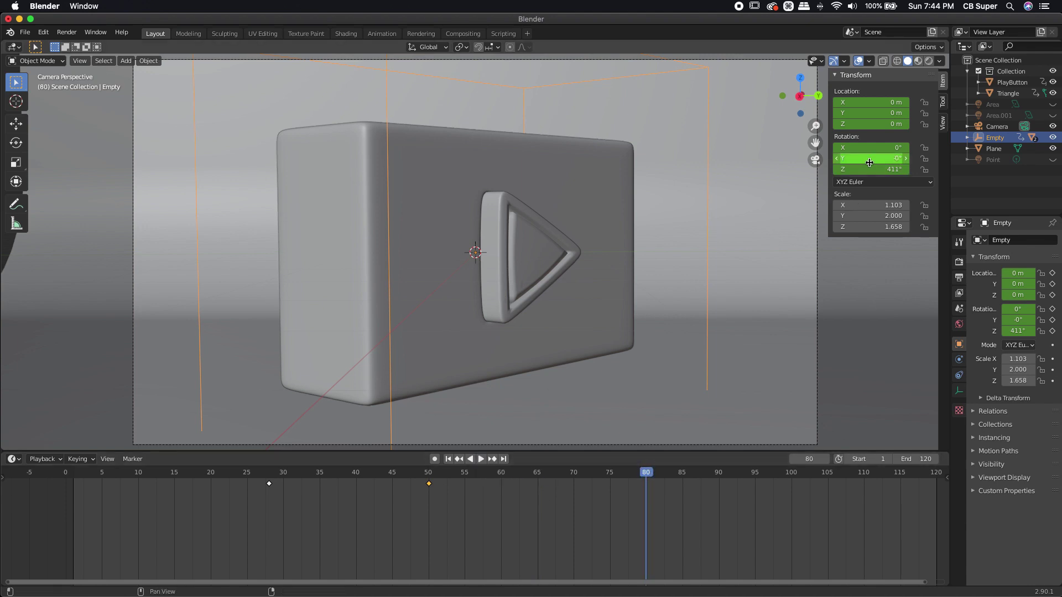
{"action": "left_click_drag", "start_coordinate": [869, 169], "coordinate": [825, 169]}
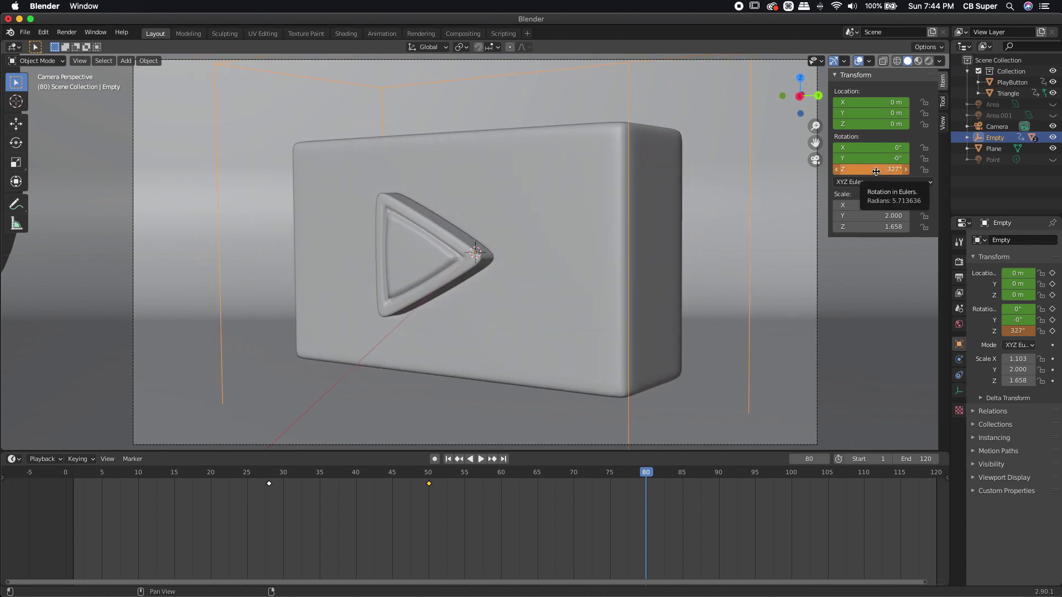
{"action": "key", "text": "i"}
{"action": "key", "text": "space"}
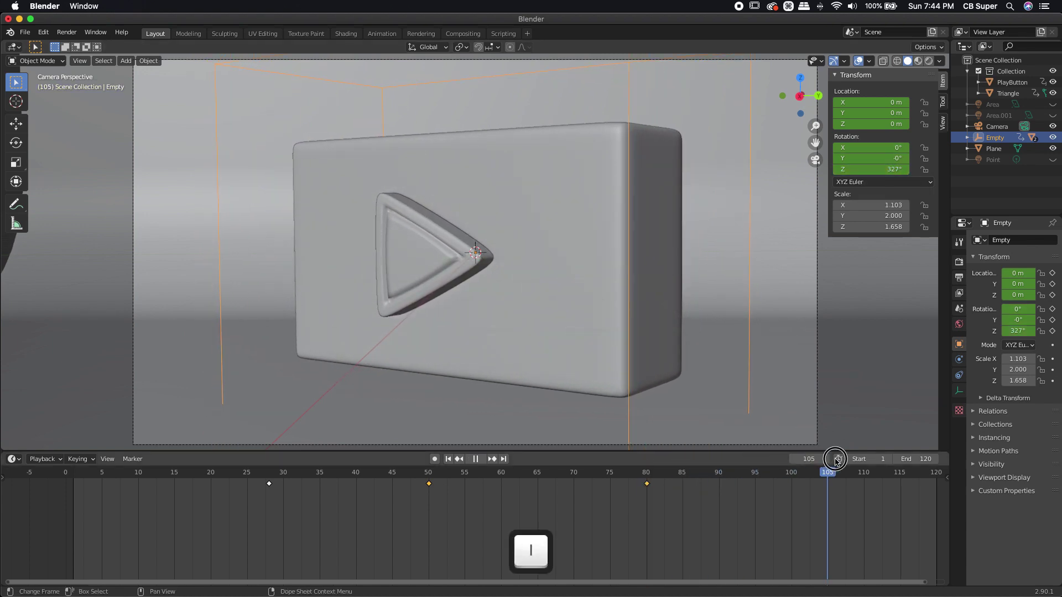
{"action": "key", "text": "space"}
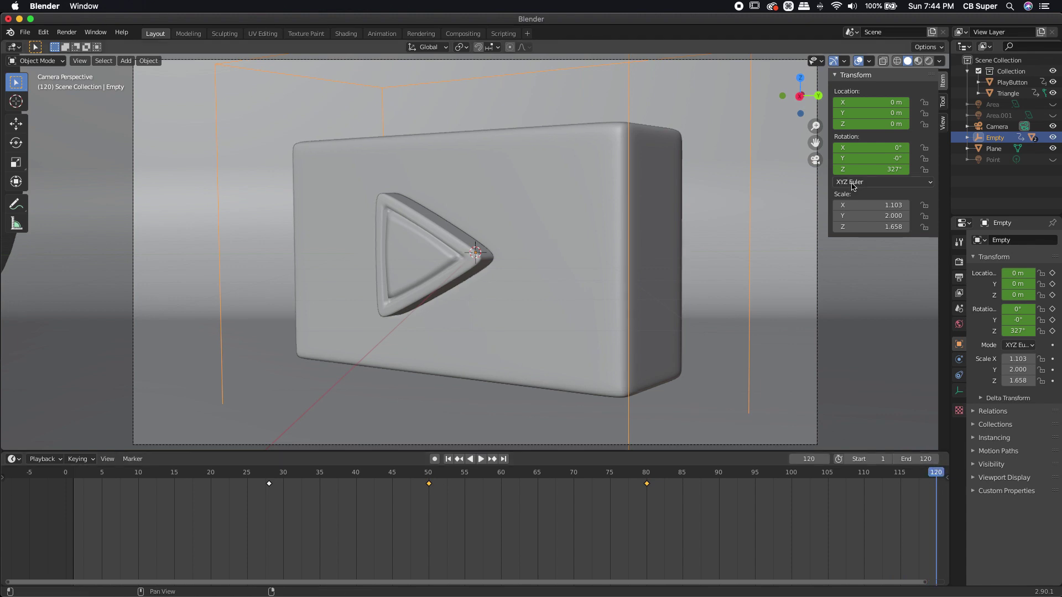
- At frame 120, set the cube empty's Z rotation to about 370°, insert a rotation keyframe, and play back the whole animation
{"action": "left_click_drag", "start_coordinate": [872, 169], "coordinate": [895, 169]}
{"action": "key", "text": "i"}
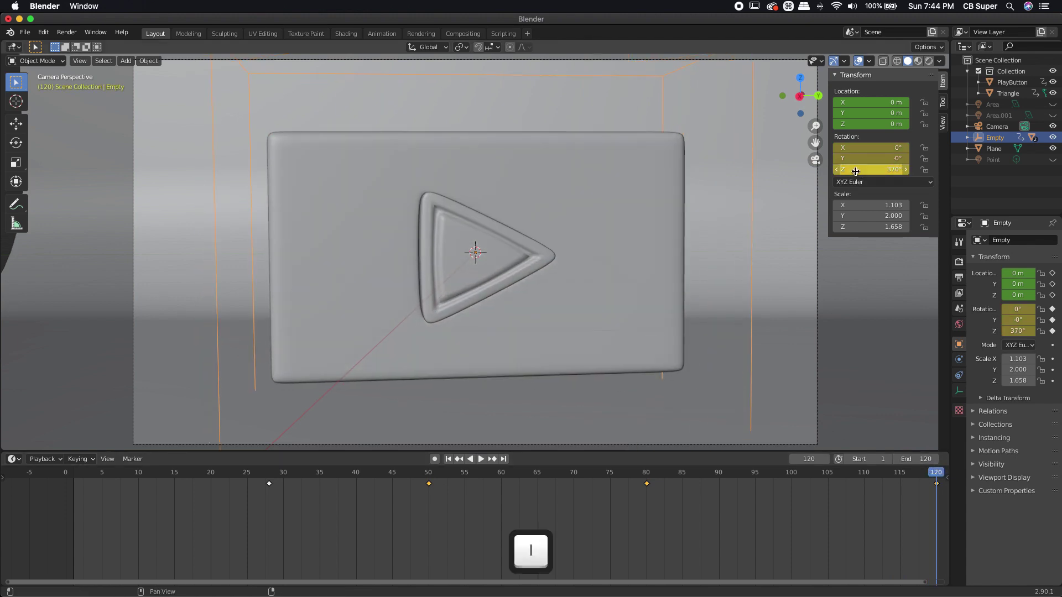
{"action": "left_click_drag", "start_coordinate": [491, 475], "coordinate": [66, 474]}
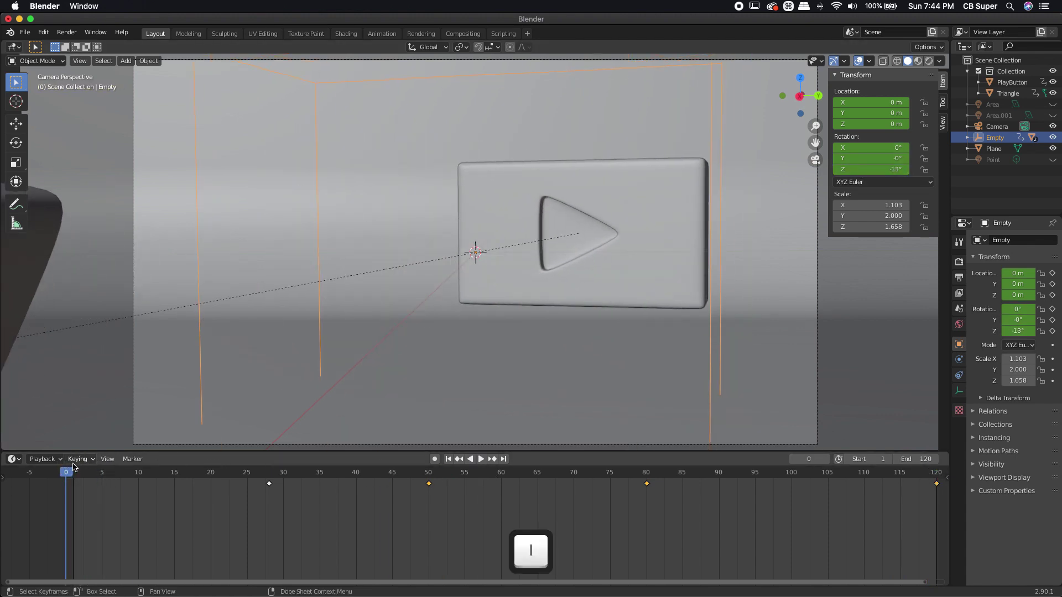
{"action": "key", "text": "space"}
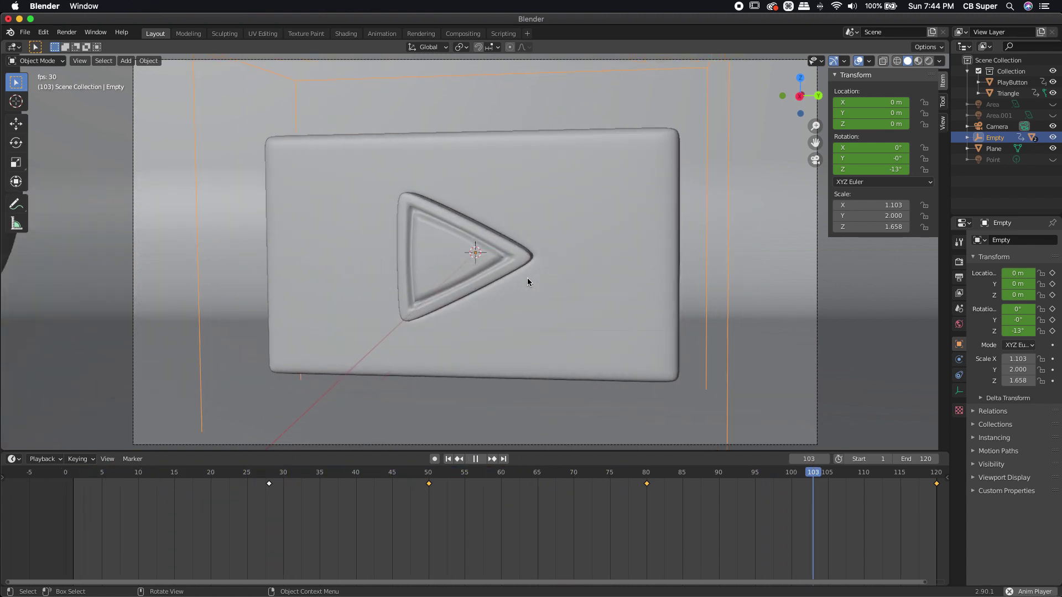
{"action": "key", "text": "space"}
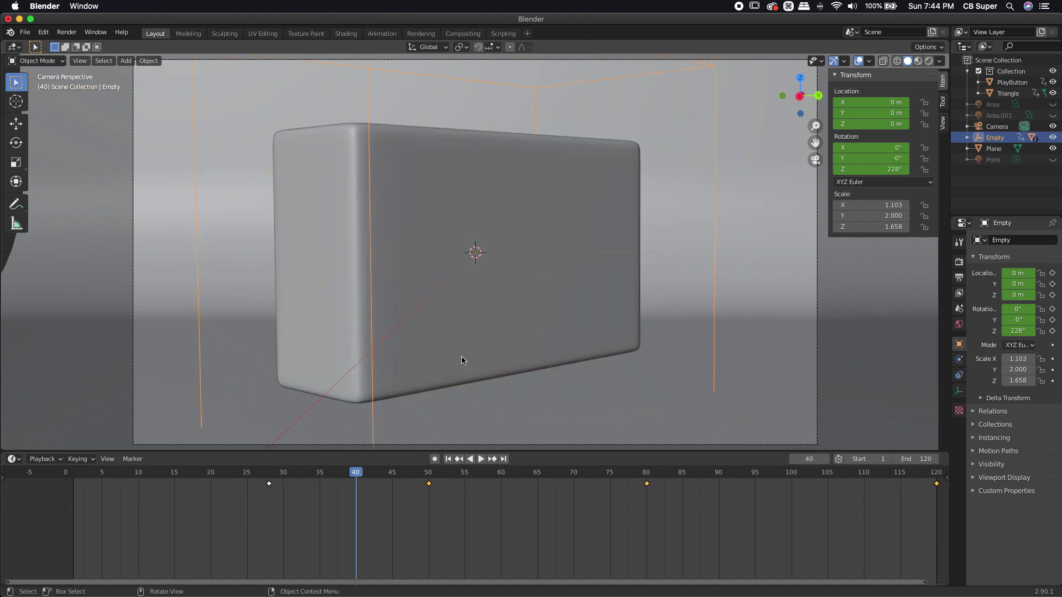
- Check the default F-Curve interpolation in the Animation preferences, and close the preferences
{"action": "left_click", "coordinate": [43, 32]}
{"action": "left_click", "coordinate": [58, 191]}
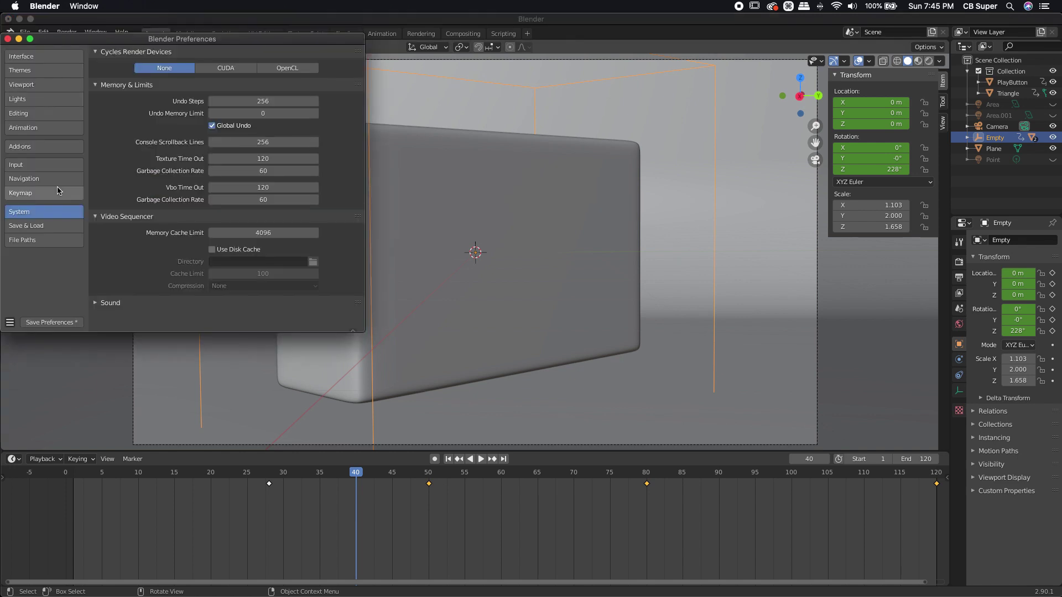
{"action": "left_click", "coordinate": [24, 128]}
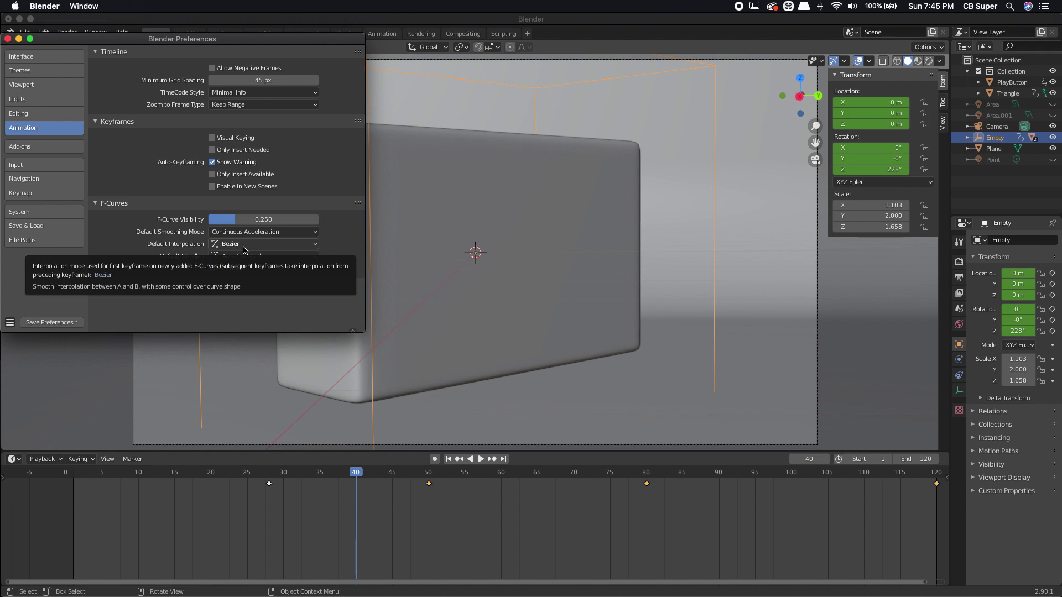
{"action": "left_click", "coordinate": [8, 39]}
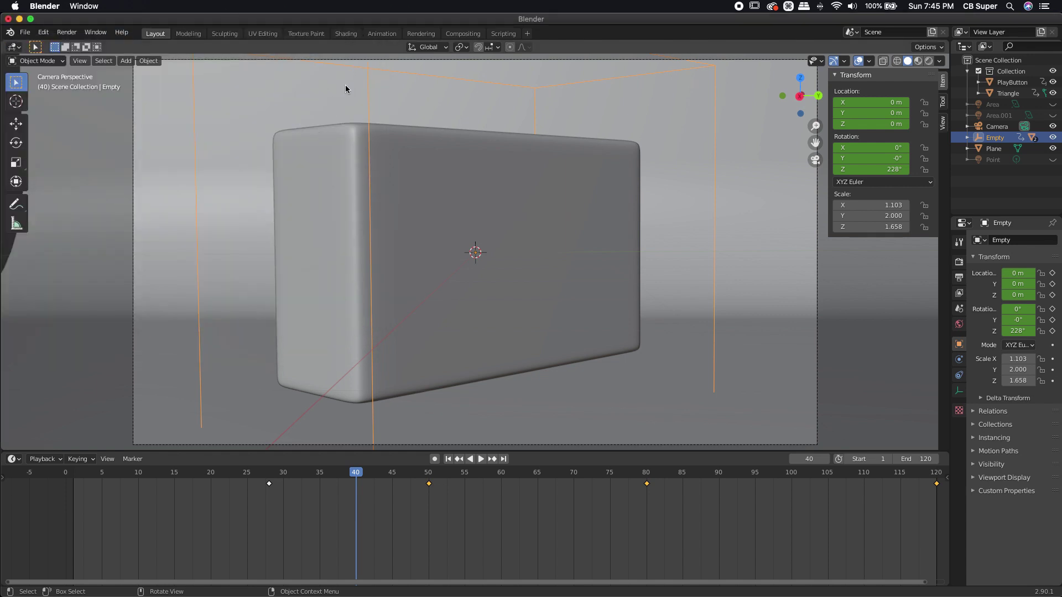
- Switch to the Animation workspace, widen the Properties area, and turn it into a Graph Editor
{"action": "left_click", "coordinate": [381, 34]}
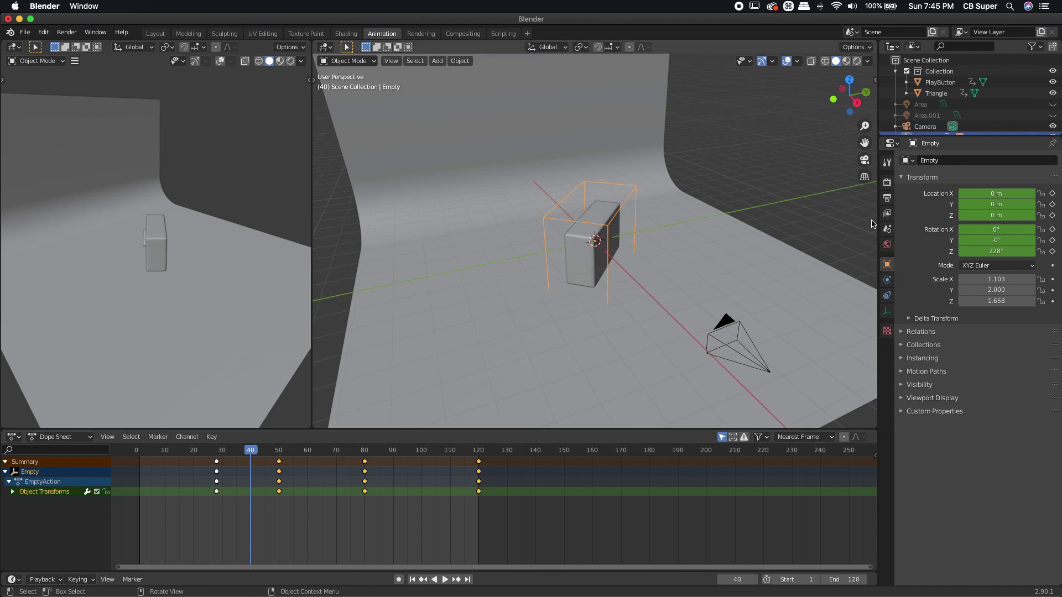
{"action": "left_click_drag", "start_coordinate": [879, 223], "coordinate": [493, 221]}
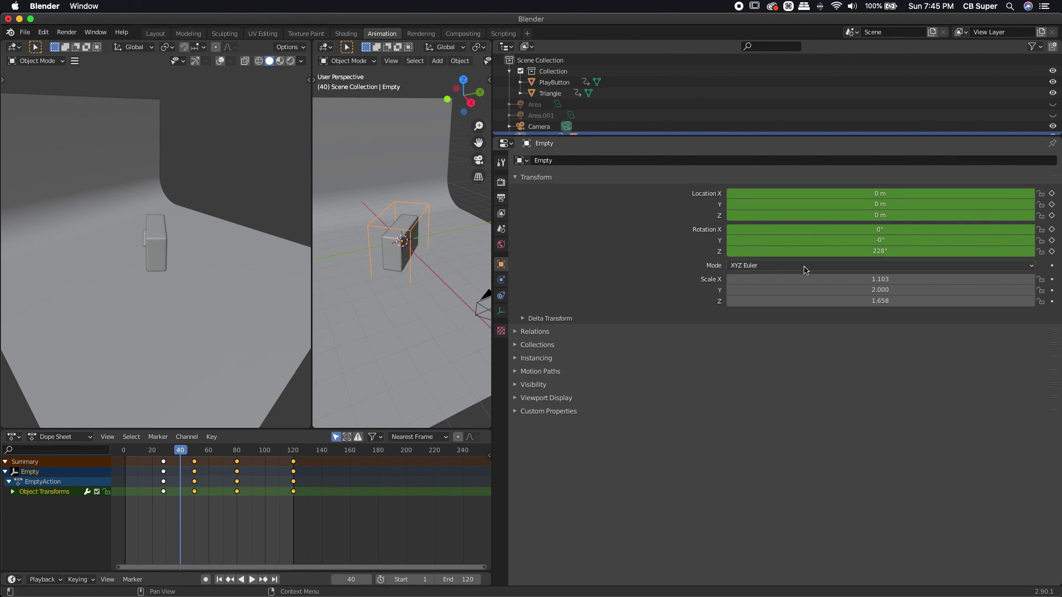
{"action": "left_click", "coordinate": [505, 143]}
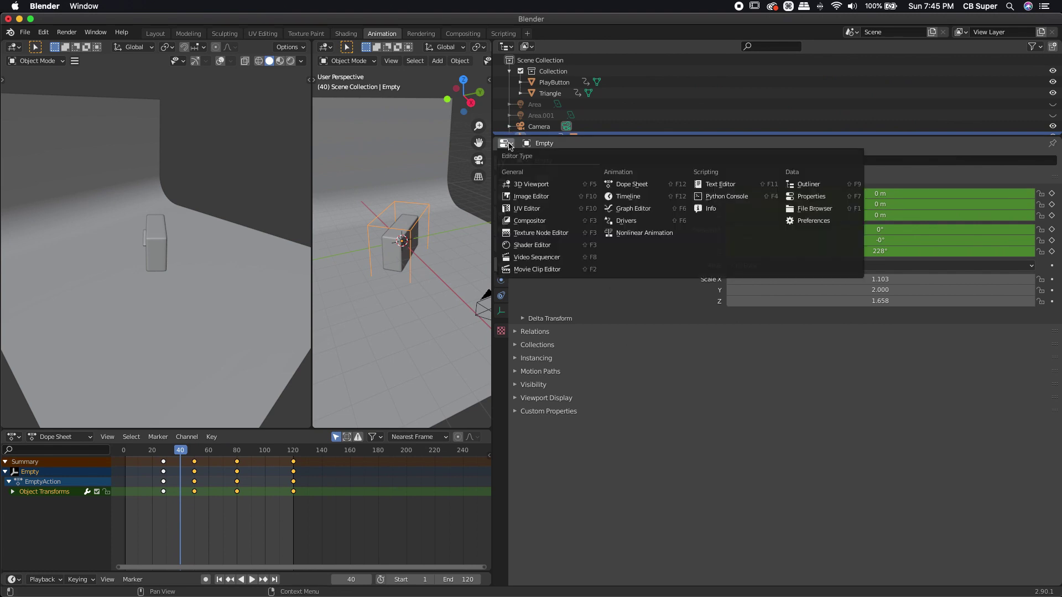
{"action": "left_click", "coordinate": [631, 208]}
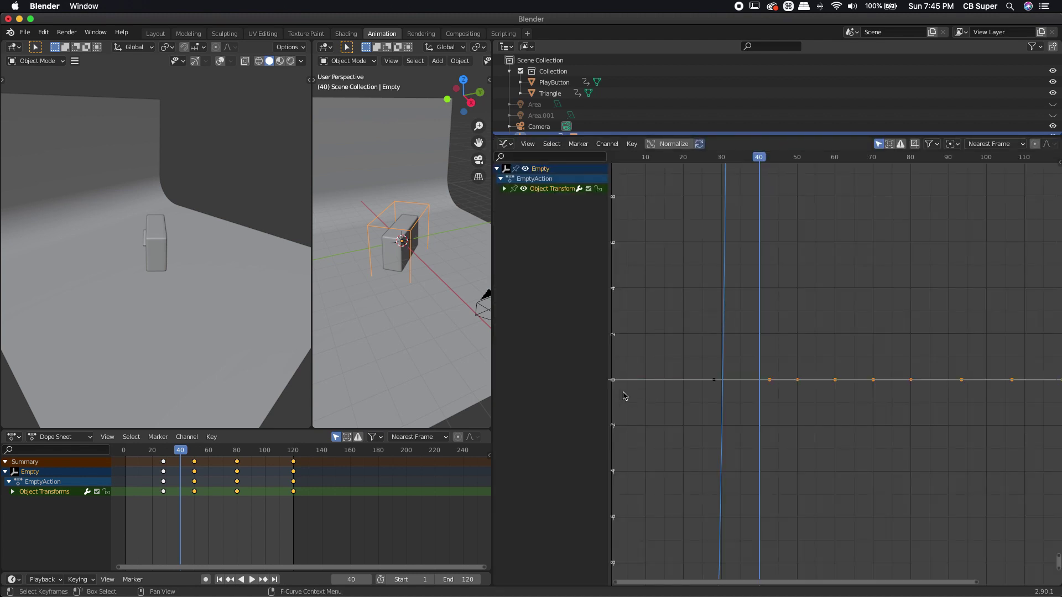
- Join the two 3D viewports into a single camera view and play back the animation from near the start
{"action": "right_click", "coordinate": [313, 236]}
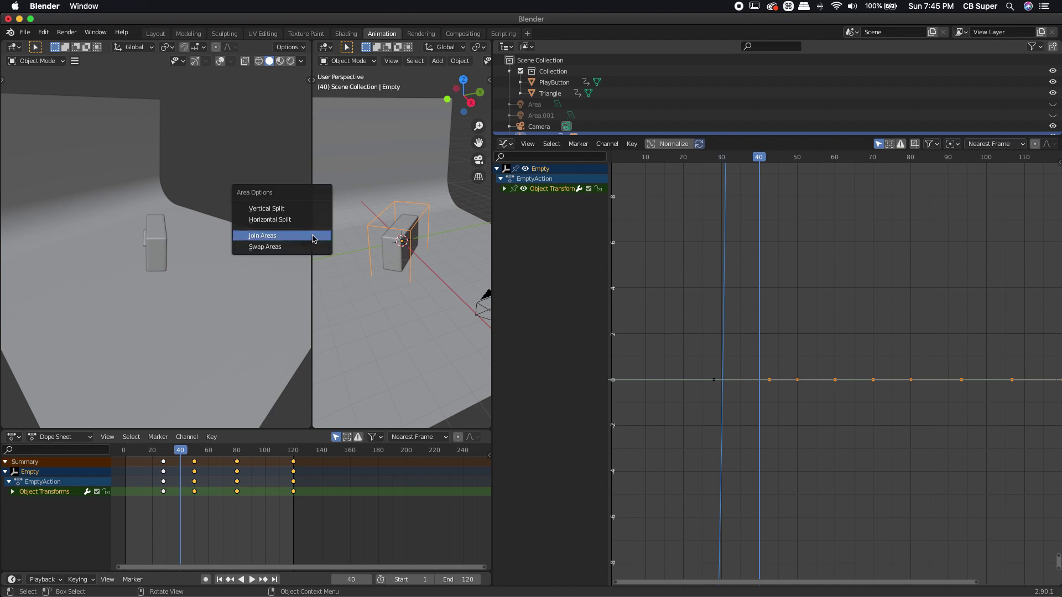
{"action": "left_click", "coordinate": [313, 235]}
{"action": "left_click", "coordinate": [401, 231]}
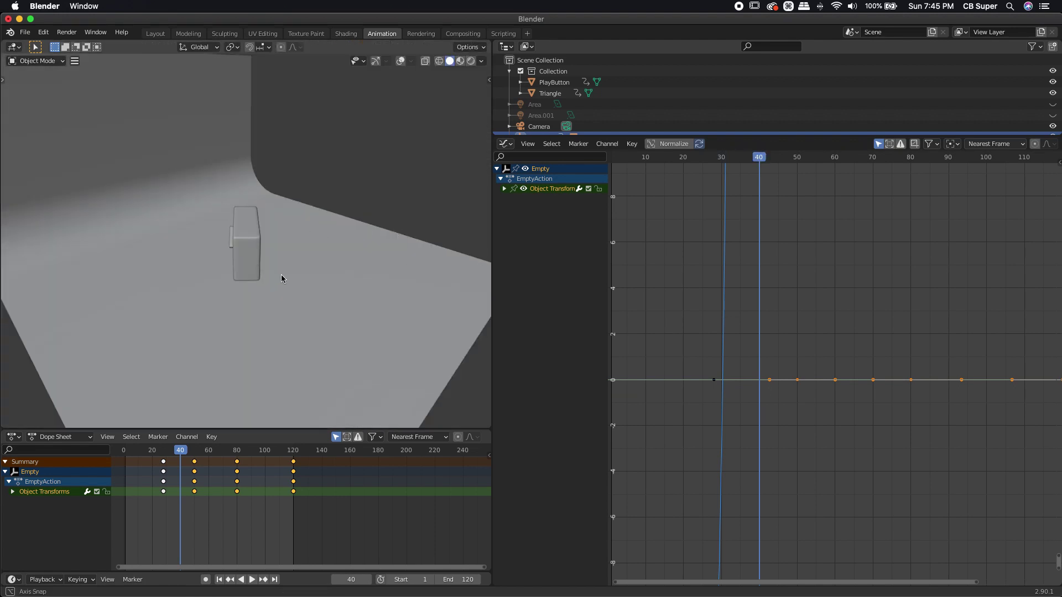
{"action": "middle_click_drag", "start_coordinate": [281, 277], "coordinate": [280, 278]}
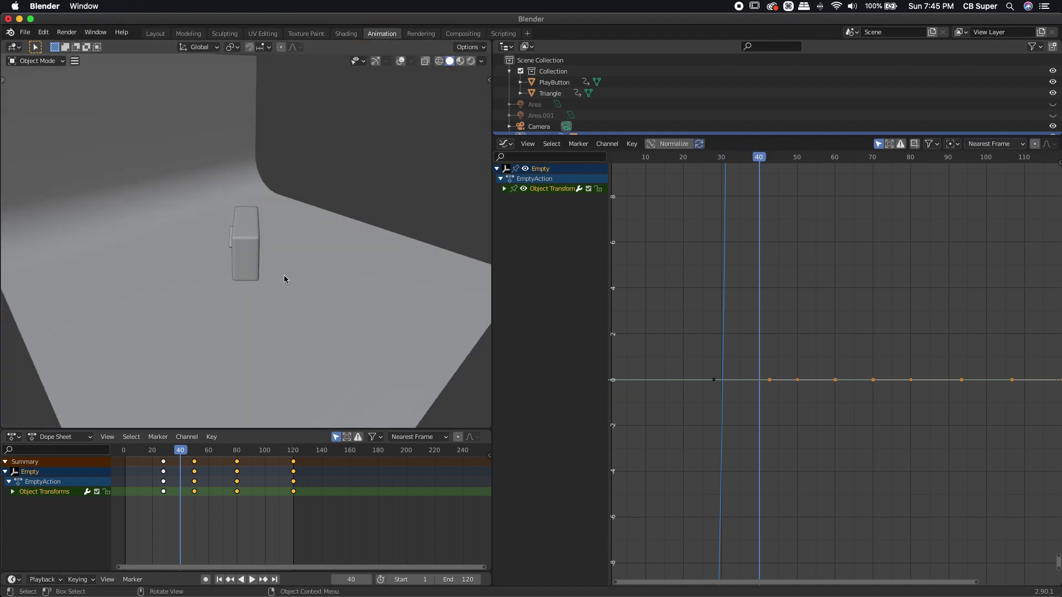
{"action": "key", "text": "0"}
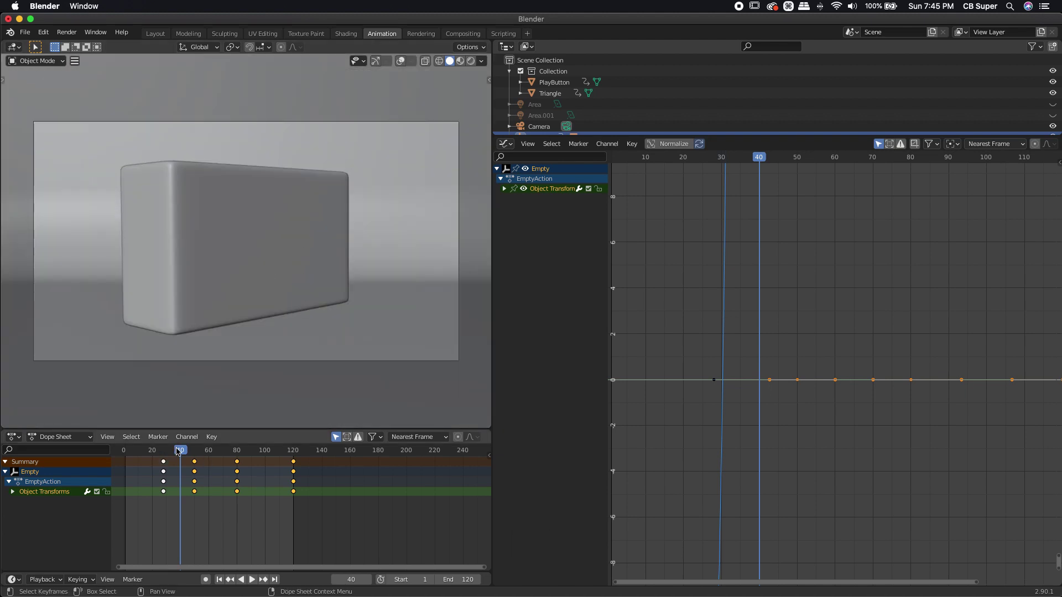
{"action": "left_click_drag", "start_coordinate": [176, 451], "coordinate": [133, 451]}
{"action": "key", "text": "space"}
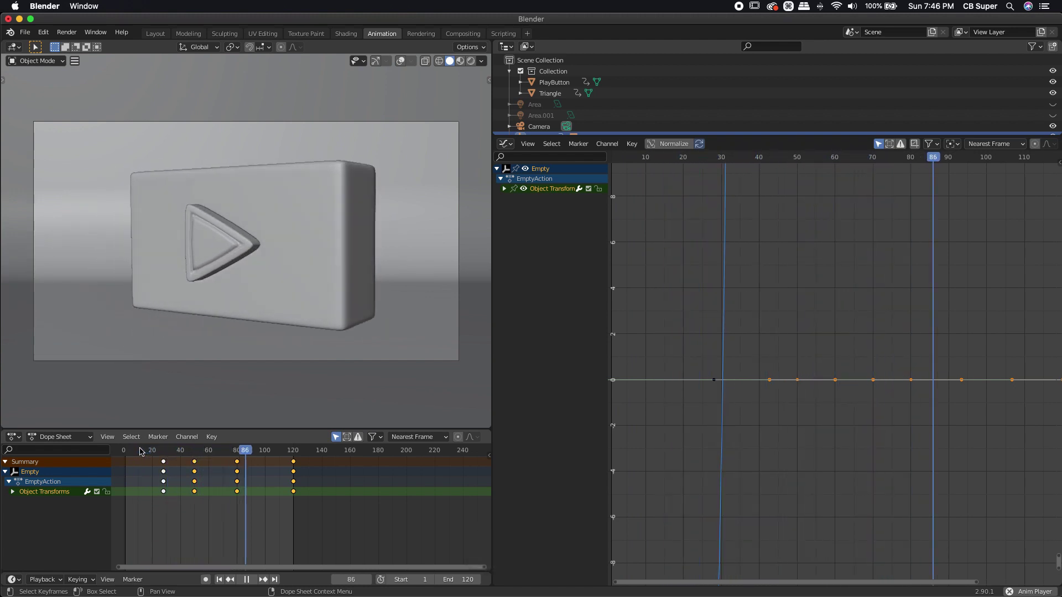
{"action": "key", "text": "space"}
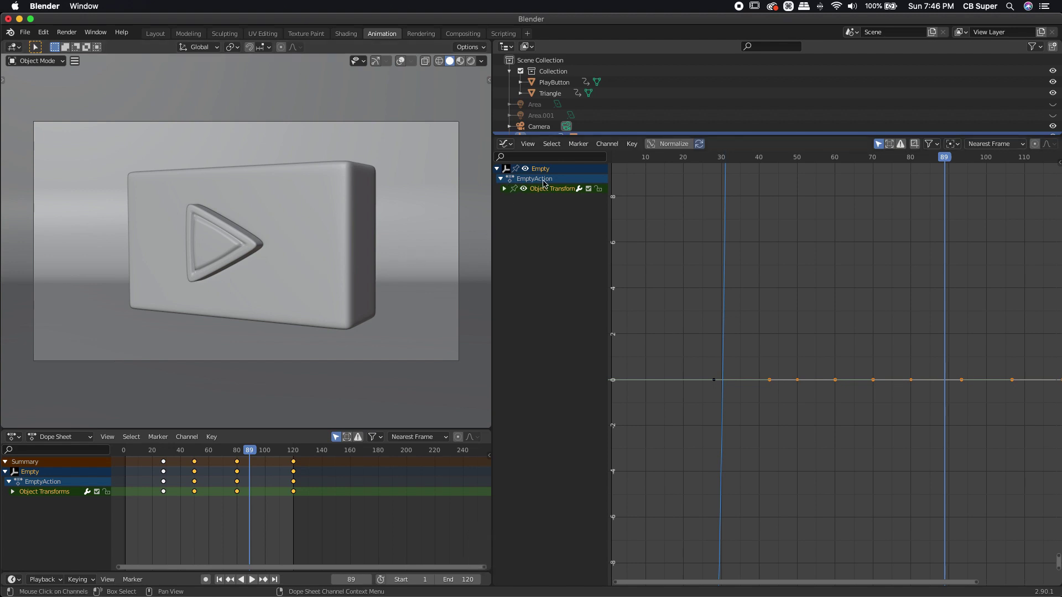
- Expand the empty's Object Transforms channels in the Graph Editor, select Z Euler Rotation, and frame its curve
{"action": "left_click", "coordinate": [505, 188]}
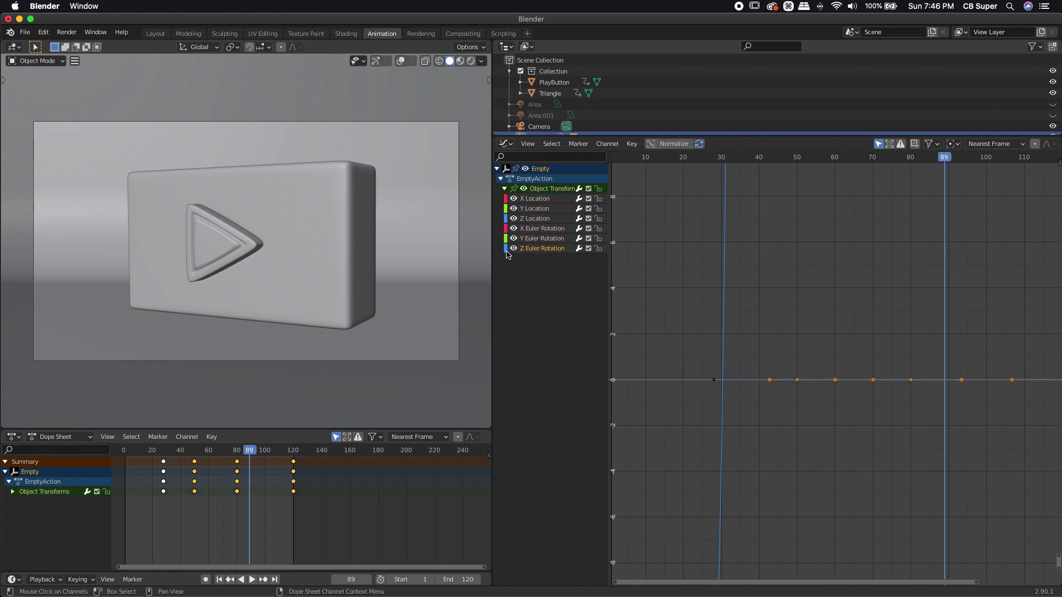
{"action": "left_click", "coordinate": [522, 249]}
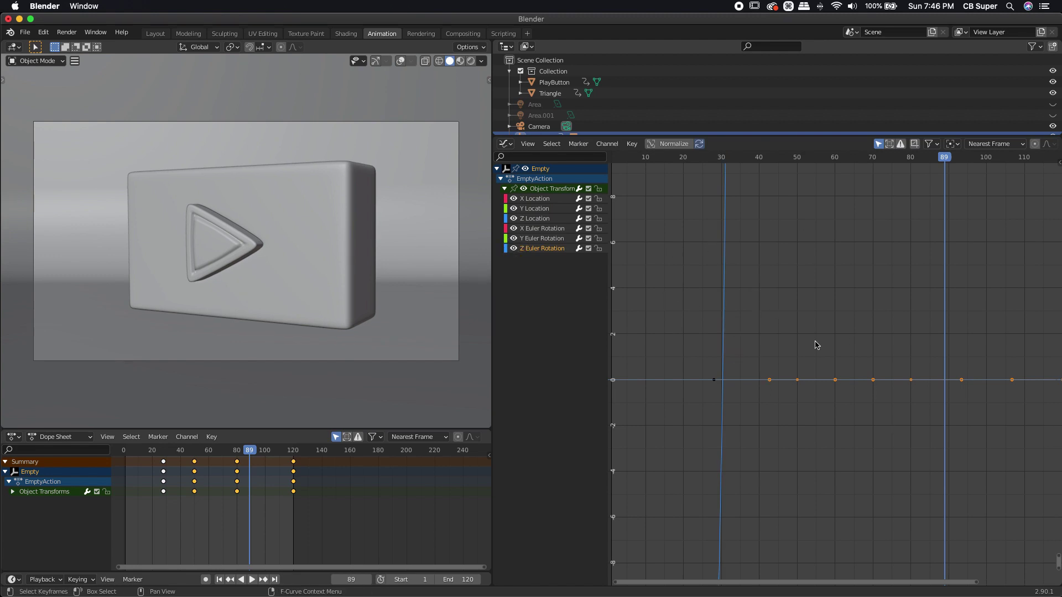
{"action": "key", "text": "Home"}
{"action": "scroll", "coordinate": [827, 325], "scroll_direction": "down", "scroll_amount": 10}
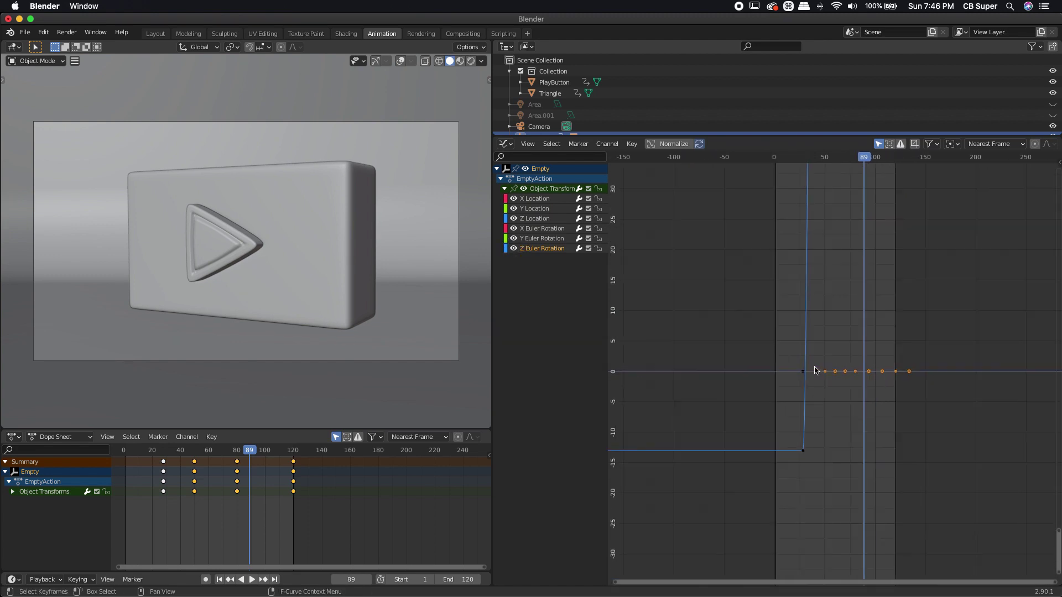
{"action": "key", "text": "KP_Decimal"}
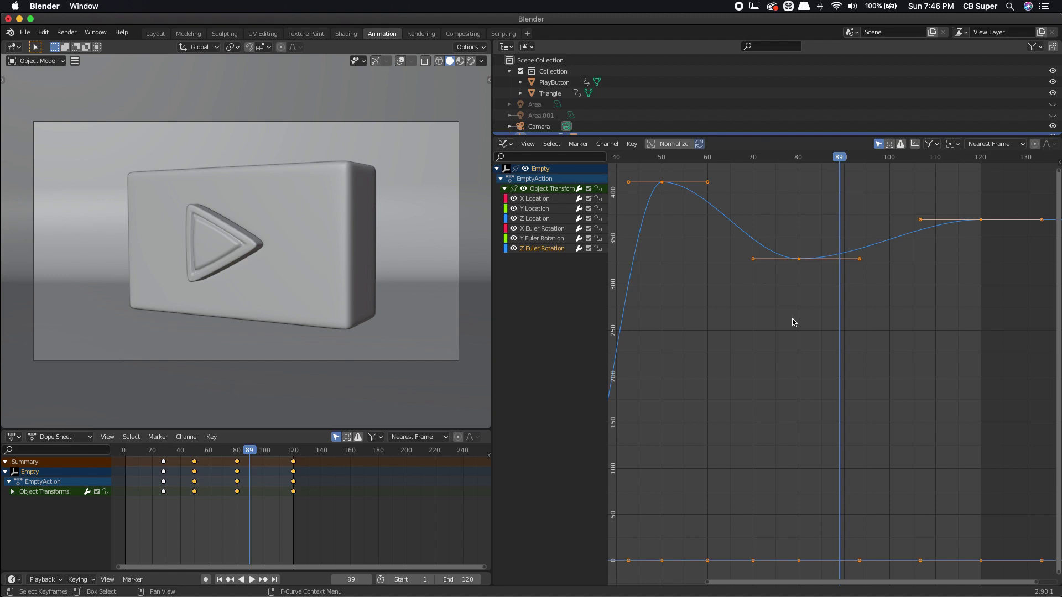
{"action": "mouse_move", "coordinate": [794, 323]}
{"action": "middle_mouse_down"}
{"action": "mouse_move", "coordinate": [787, 344]}
{"action": "mouse_move", "coordinate": [801, 341]}
{"action": "middle_mouse_up"}
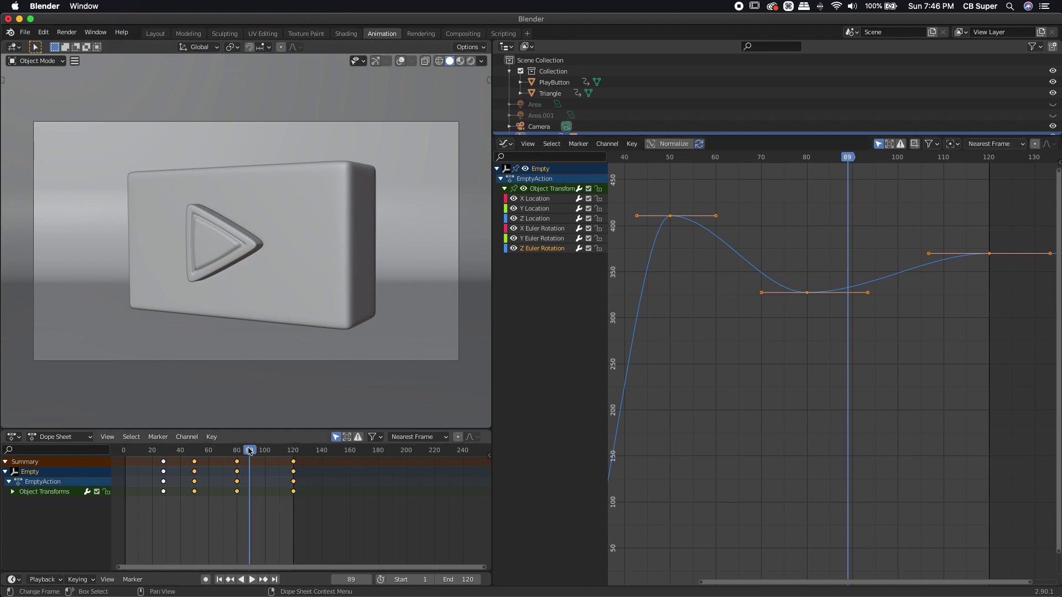
- Play back the animation from the start to compare the spin with the Z rotation curve
{"action": "left_click_drag", "start_coordinate": [250, 451], "coordinate": [118, 455]}
{"action": "key", "text": "space"}
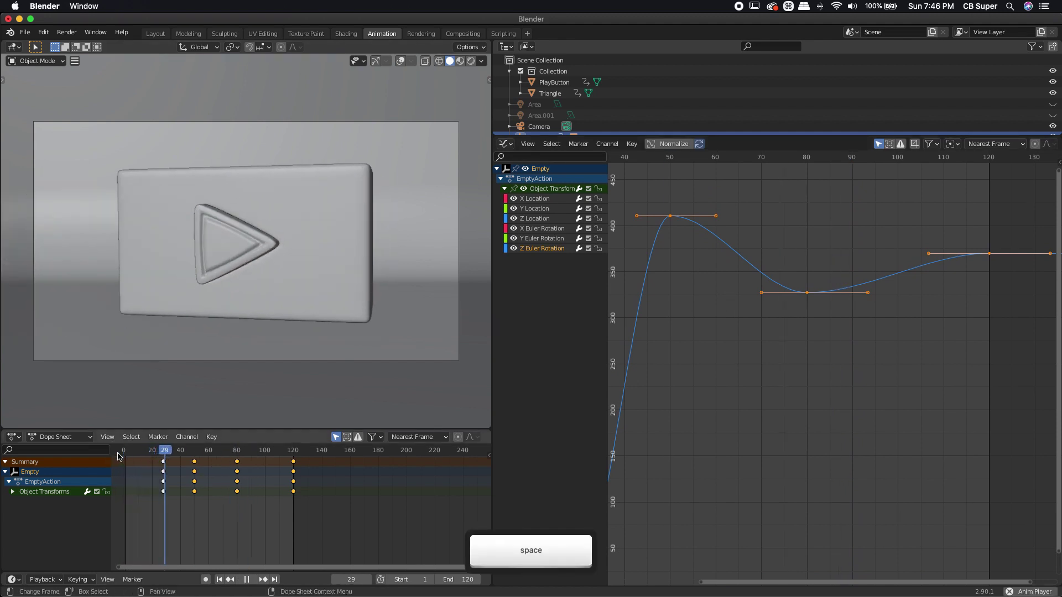
{"action": "key", "text": "space"}
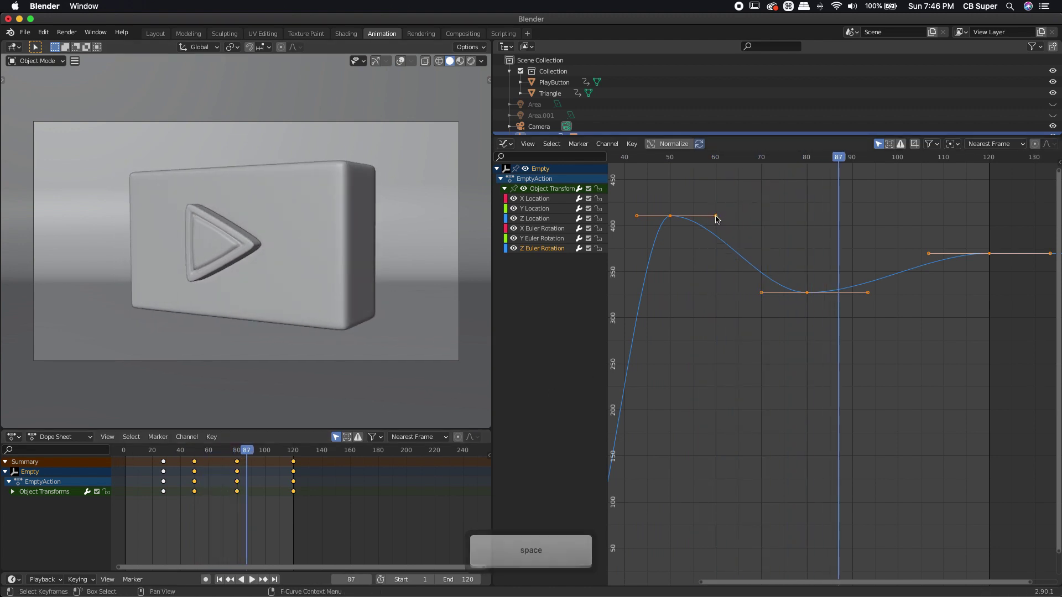
- Lengthen the outgoing handles of the selected Z rotation keyframes, ending the frame 50 handle at about frame 62, checking the motion by playback
{"action": "left_click_drag", "start_coordinate": [719, 217], "coordinate": [760, 214]}
{"action": "left_click", "coordinate": [153, 451]}
{"action": "key", "text": "space"}
{"action": "left_click", "coordinate": [139, 451]}
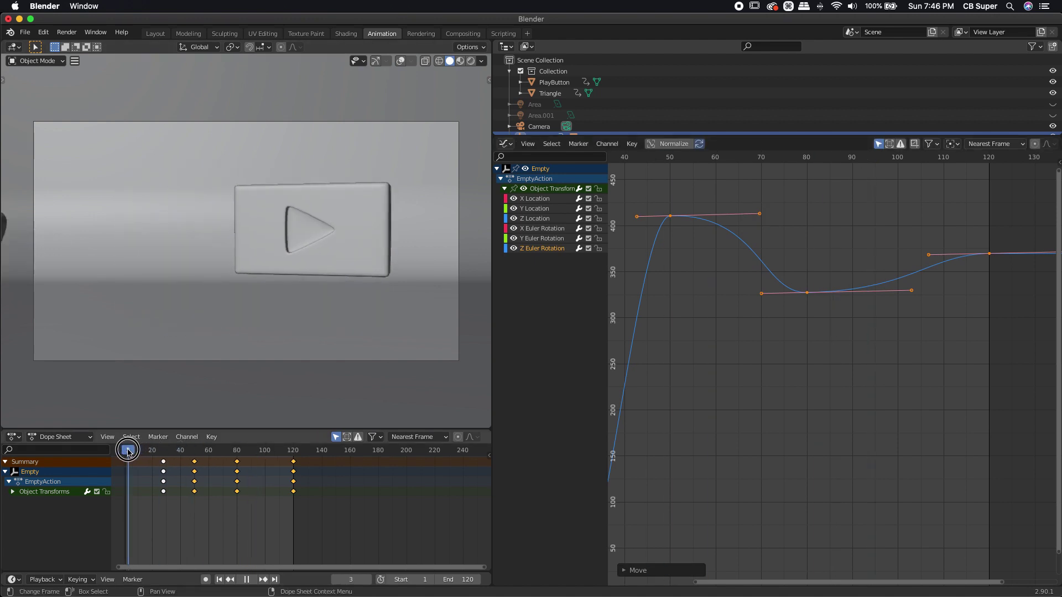
{"action": "key", "text": "space"}
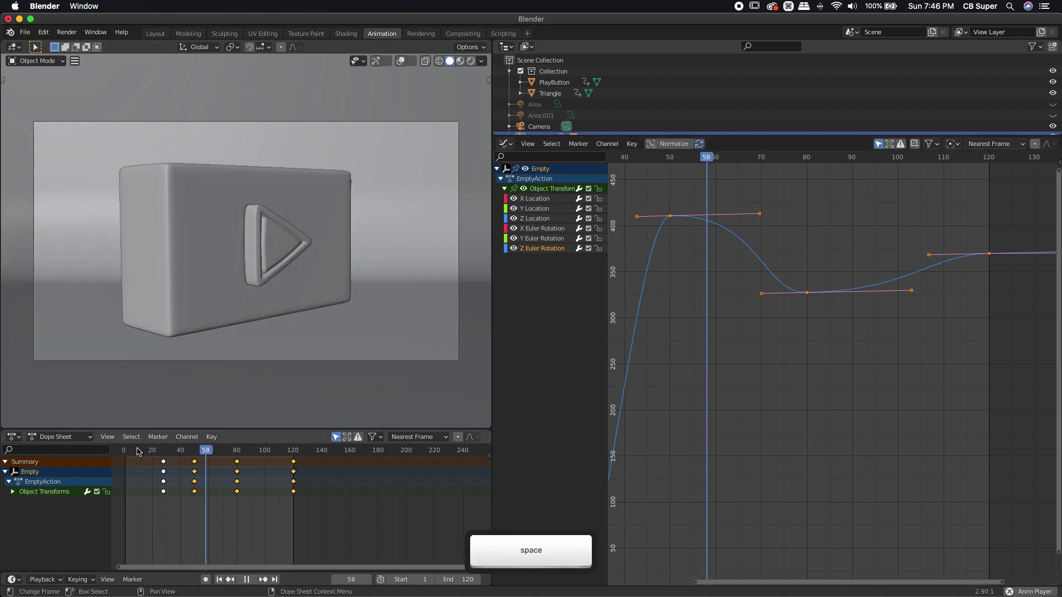
{"action": "key", "text": "space"}
{"action": "left_click", "coordinate": [755, 157]}
{"action": "left_click_drag", "start_coordinate": [756, 157], "coordinate": [720, 157]}
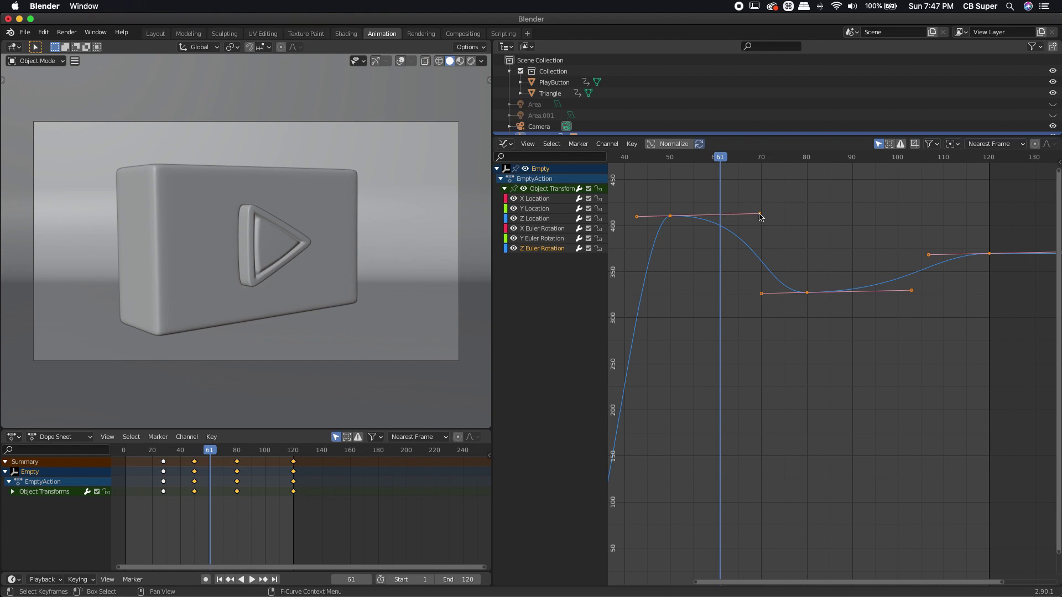
{"action": "left_click_drag", "start_coordinate": [759, 217], "coordinate": [727, 214]}
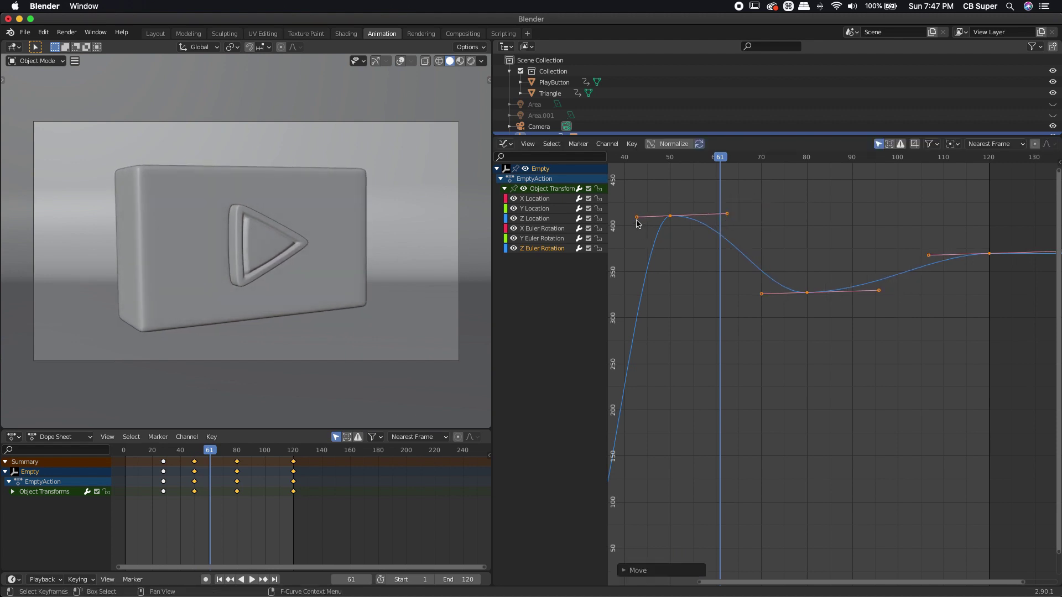
- Steepen the start of the Z rotation curve by raising the frame 28 keyframe's outgoing handle near frame 32, and play back the animation
{"action": "middle_click_drag", "start_coordinate": [651, 303], "coordinate": [823, 325]}
{"action": "key", "text": "Home"}
{"action": "key", "text": "alt+a"}
{"action": "key", "text": "c"}
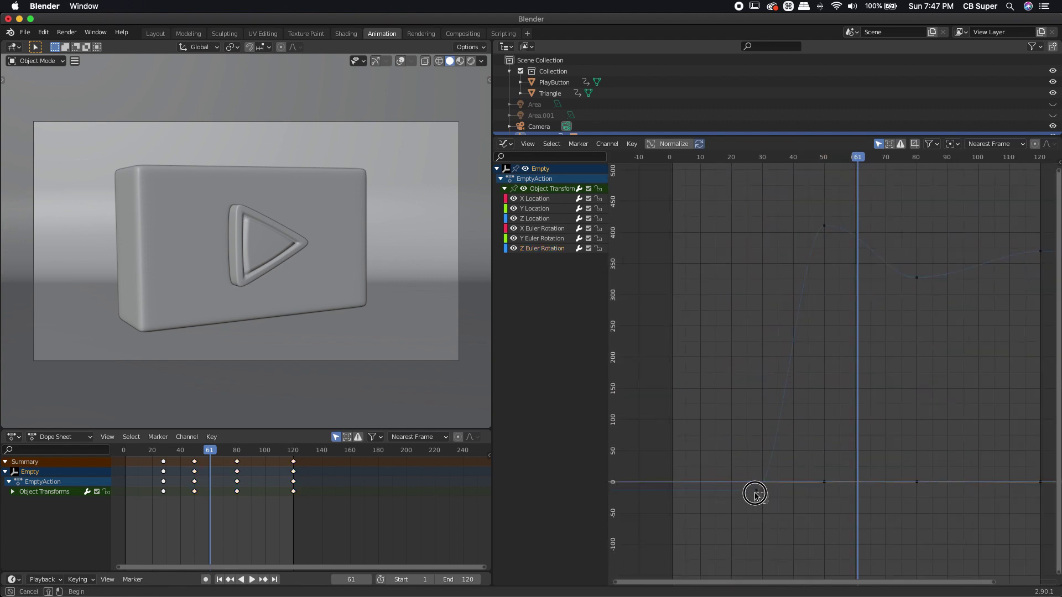
{"action": "mouse_move", "coordinate": [754, 489]}
{"action": "left_mouse_down"}
{"action": "mouse_move", "coordinate": [775, 490]}
{"action": "mouse_move", "coordinate": [769, 474]}
{"action": "left_mouse_up"}
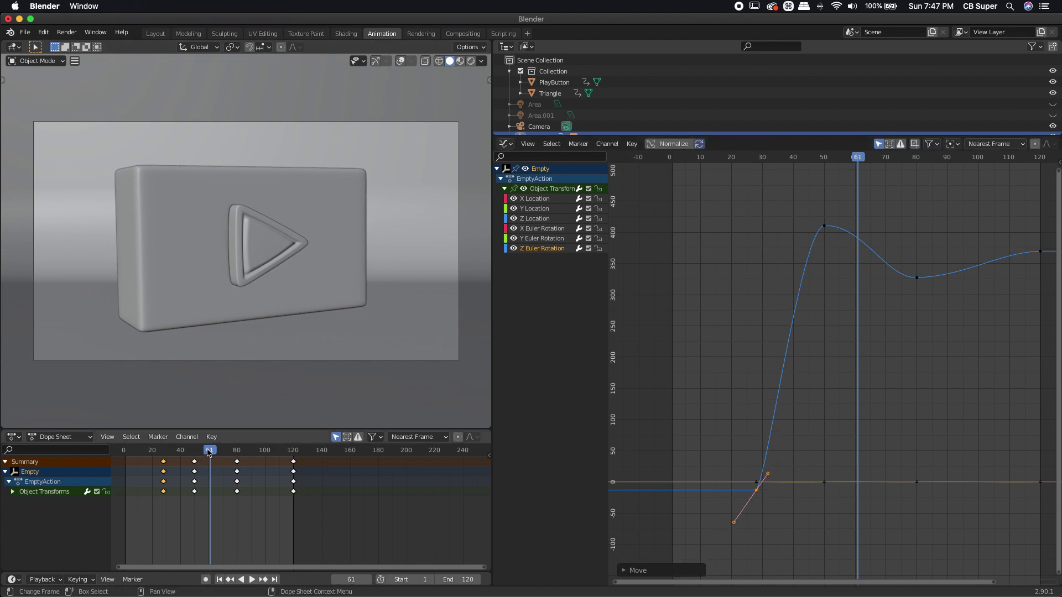
{"action": "left_click_drag", "start_coordinate": [209, 454], "coordinate": [125, 455]}
{"action": "key", "text": "space"}
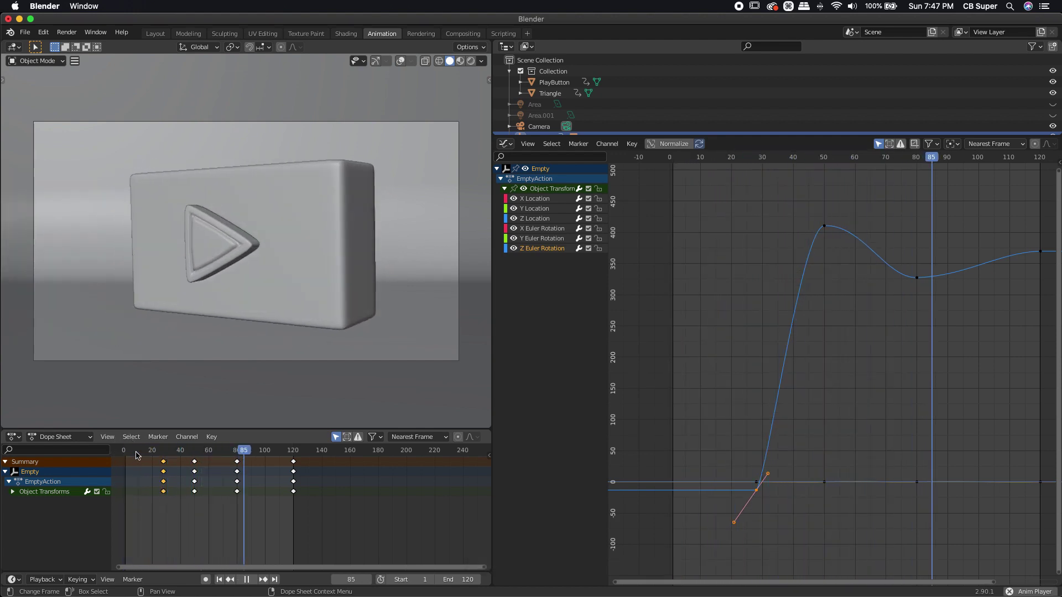
- Play back the animation again from near the start to check the steepened Z rotation
{"action": "key", "text": "space"}
{"action": "left_click_drag", "start_coordinate": [250, 457], "coordinate": [129, 454]}
{"action": "key", "text": "space"}
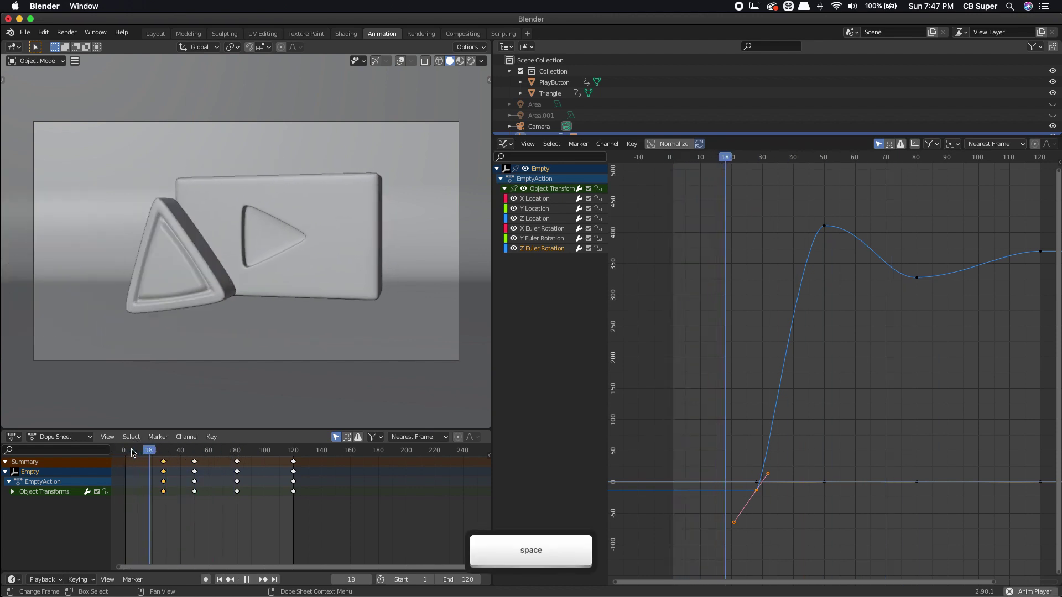
{"action": "key", "text": "space"}
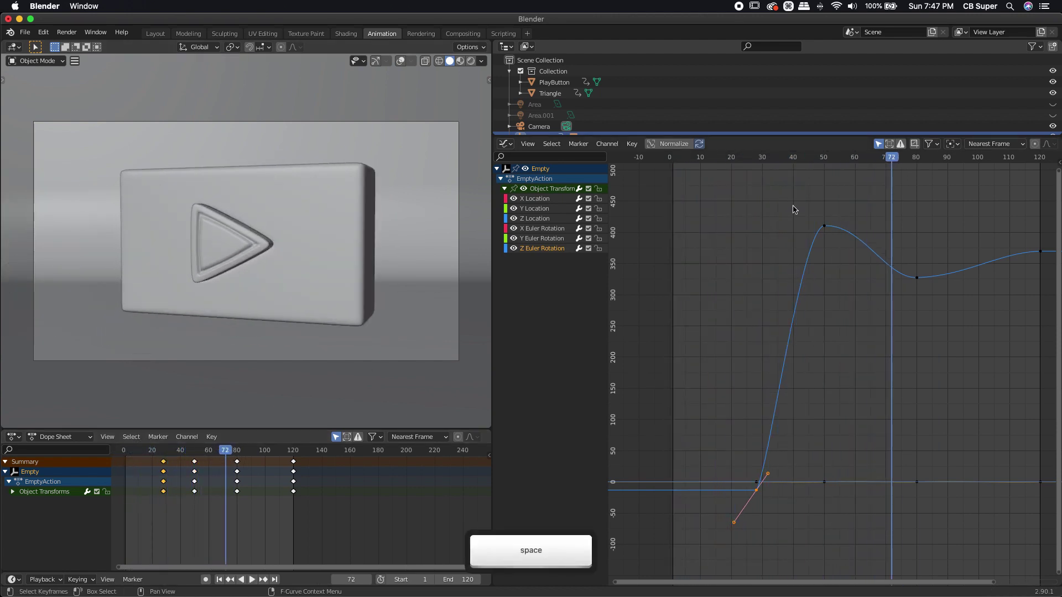
- Level the frame 50 keyframe handles of the empty's X and Y Euler Rotation curves at the zero line
{"action": "middle_click_drag", "start_coordinate": [856, 351], "coordinate": [803, 332]}
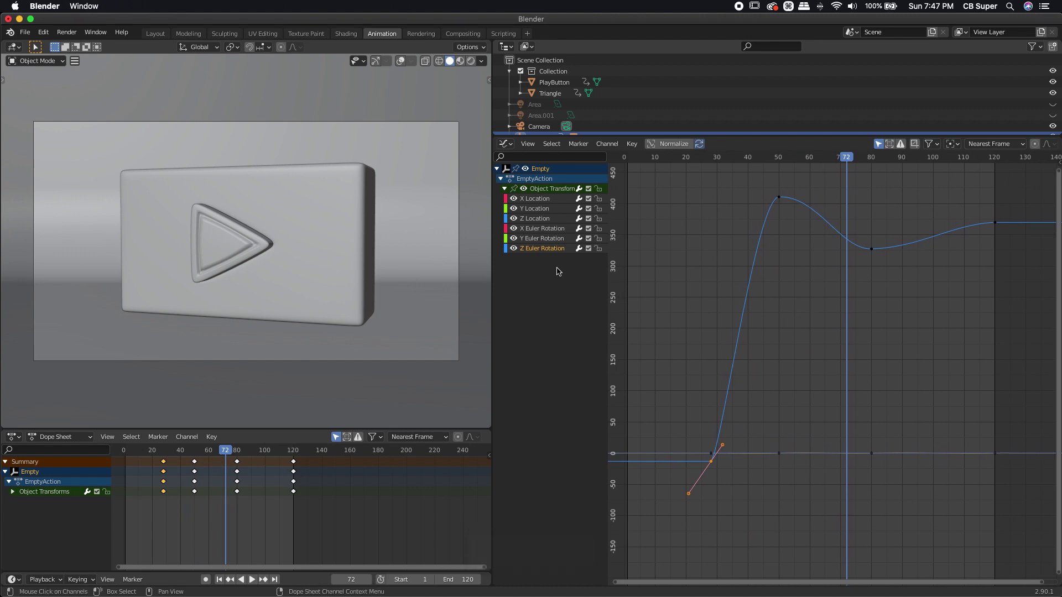
{"action": "left_click", "coordinate": [537, 239]}
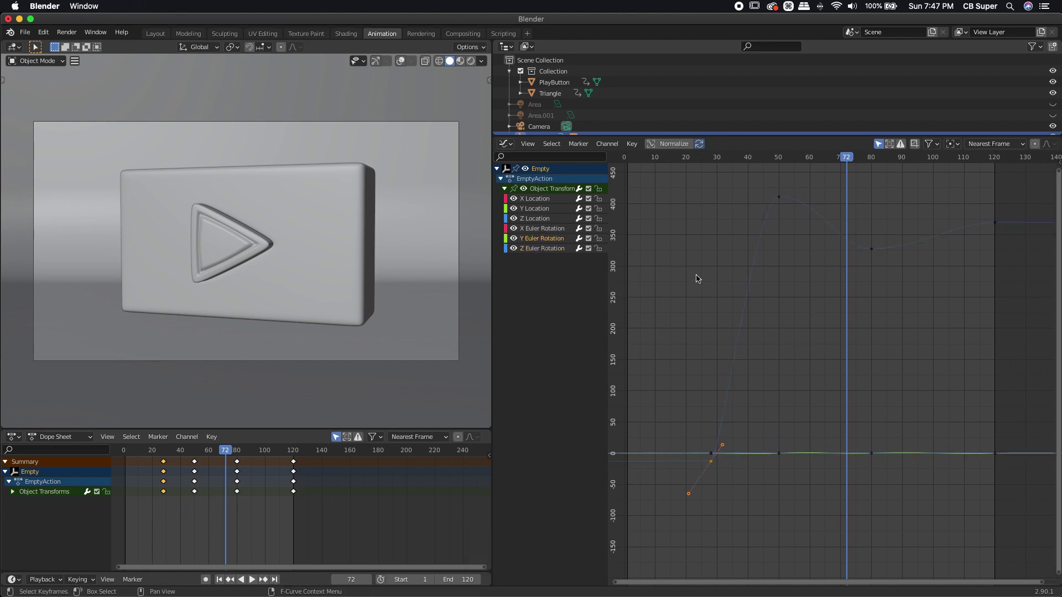
{"action": "key", "text": "KP_Decimal"}
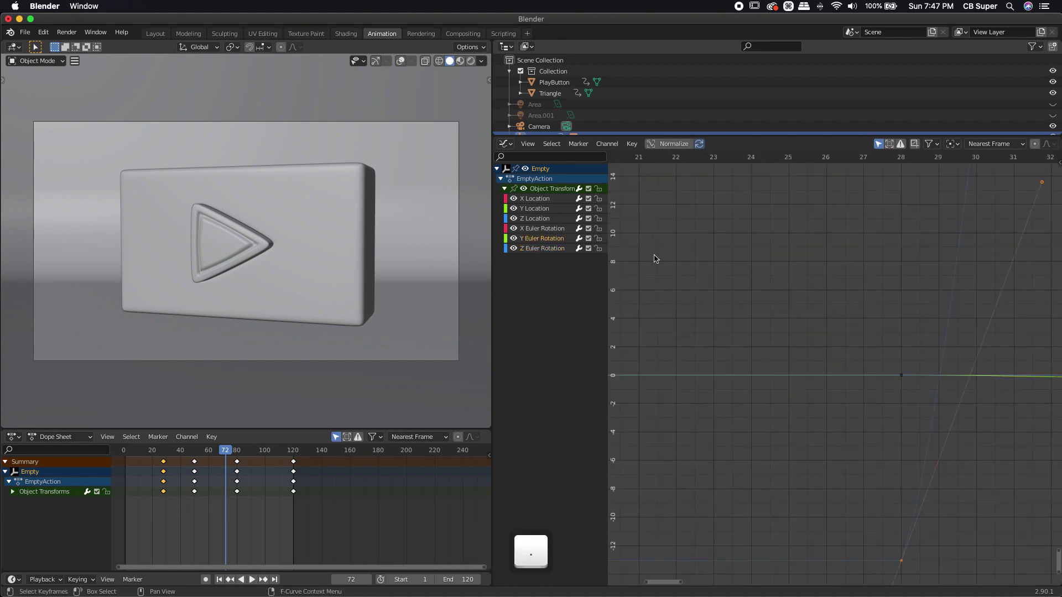
{"action": "left_click", "coordinate": [538, 229]}
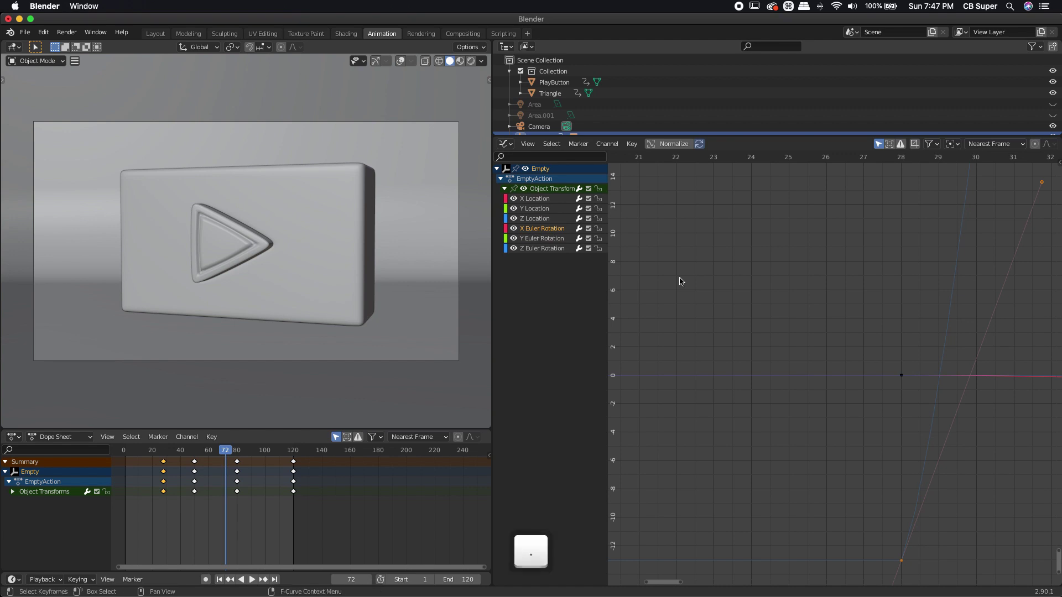
{"action": "scroll", "coordinate": [882, 368], "scroll_direction": "down", "scroll_amount": 5}
{"action": "middle_click_drag", "start_coordinate": [850, 333], "coordinate": [822, 318]}
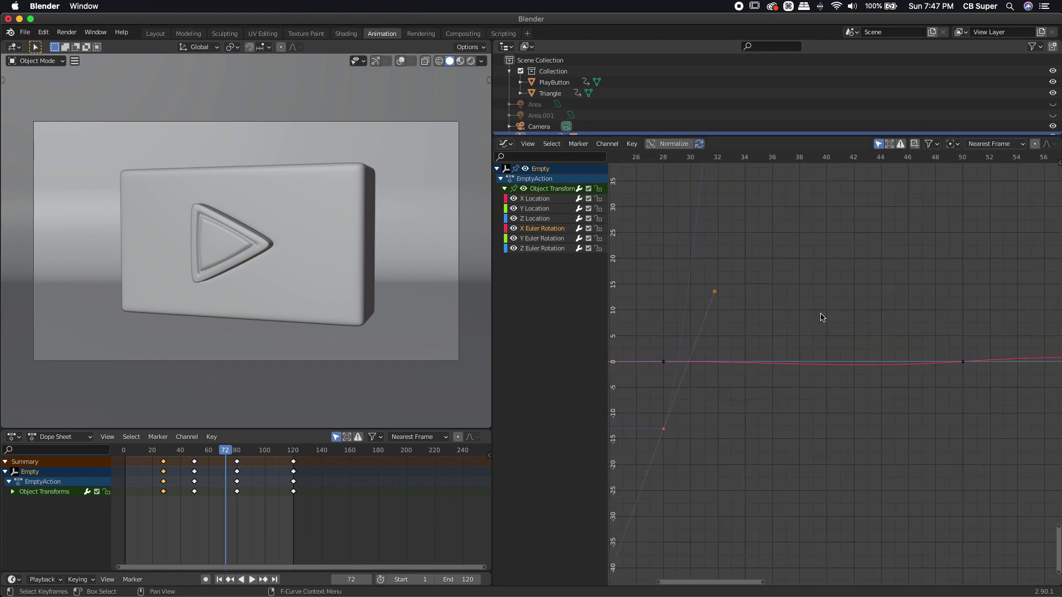
{"action": "left_click_drag", "start_coordinate": [947, 323], "coordinate": [978, 401]}
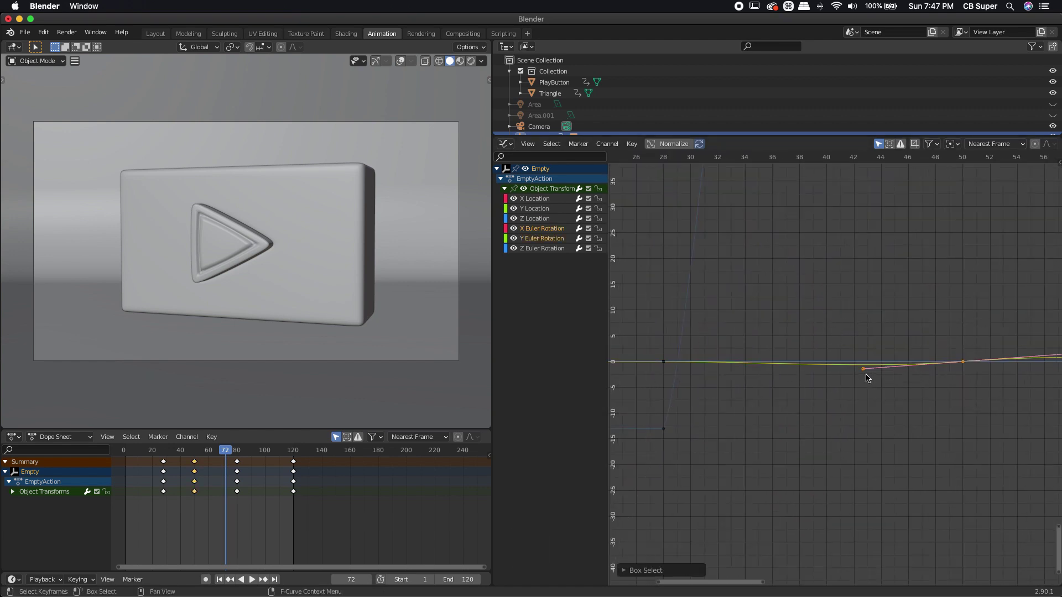
{"action": "left_click_drag", "start_coordinate": [864, 369], "coordinate": [863, 362]}
- Level the frame 80 keyframe handles of the X and Y Euler Rotation curves at the zero line
{"action": "scroll", "coordinate": [825, 306], "scroll_direction": "down", "scroll_amount": 3}
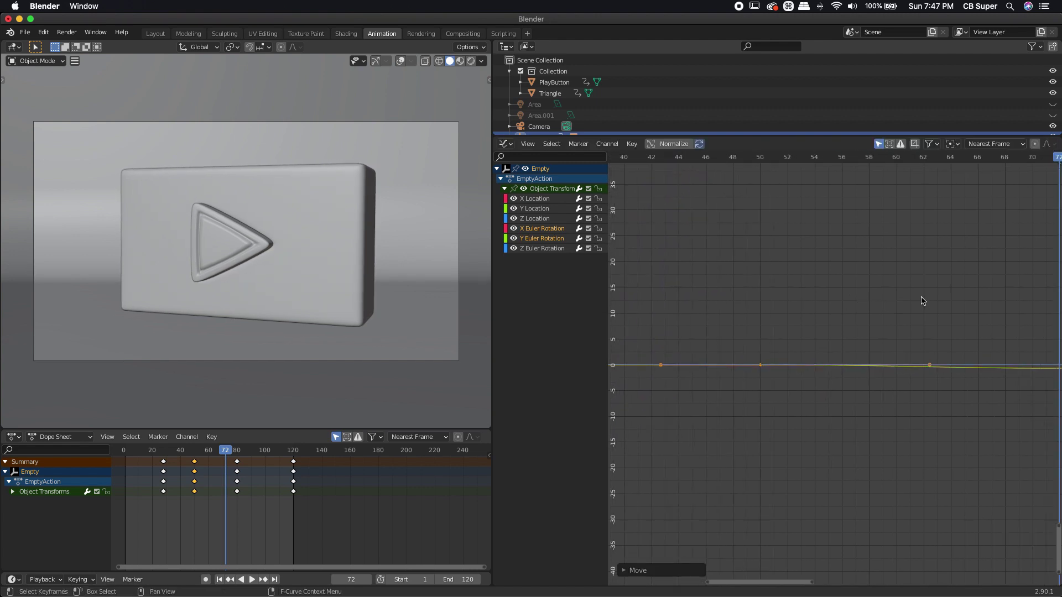
{"action": "middle_click_drag", "start_coordinate": [920, 299], "coordinate": [841, 316]}
{"action": "scroll", "coordinate": [841, 315], "scroll_direction": "down", "scroll_amount": 3}
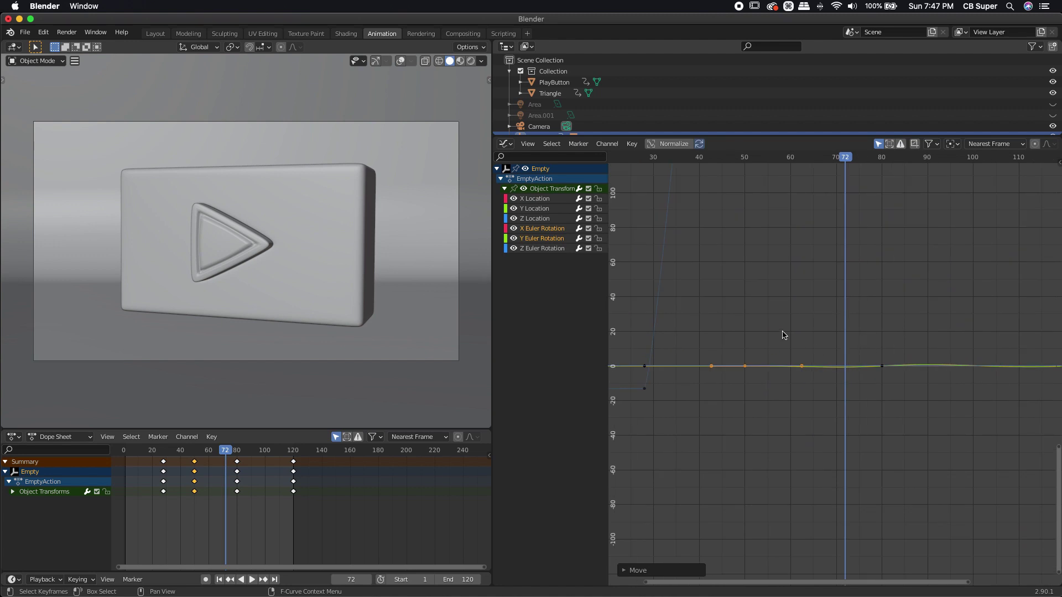
{"action": "left_click_drag", "start_coordinate": [858, 334], "coordinate": [913, 402]}
{"action": "middle_click_drag", "start_coordinate": [861, 371], "coordinate": [839, 355]}
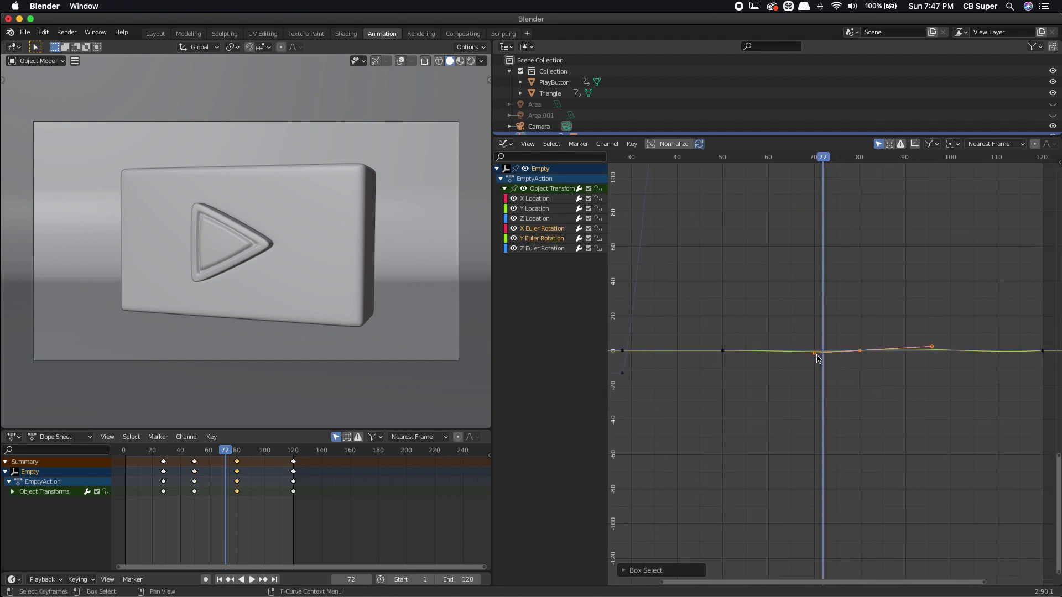
{"action": "key", "text": "g"}
{"action": "key", "text": "Return"}
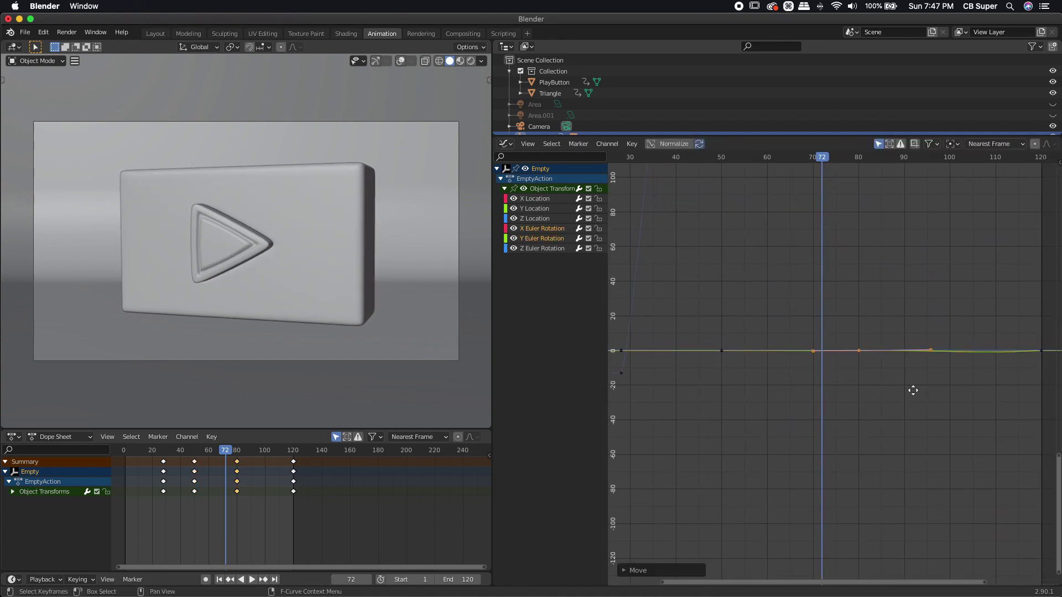
- Level the frame 120 keyframe handles of the X and Y Euler Rotation curves at the zero line
{"action": "scroll", "coordinate": [913, 391], "scroll_direction": "right", "scroll_amount": 5}
{"action": "left_click_drag", "start_coordinate": [830, 304], "coordinate": [920, 391]}
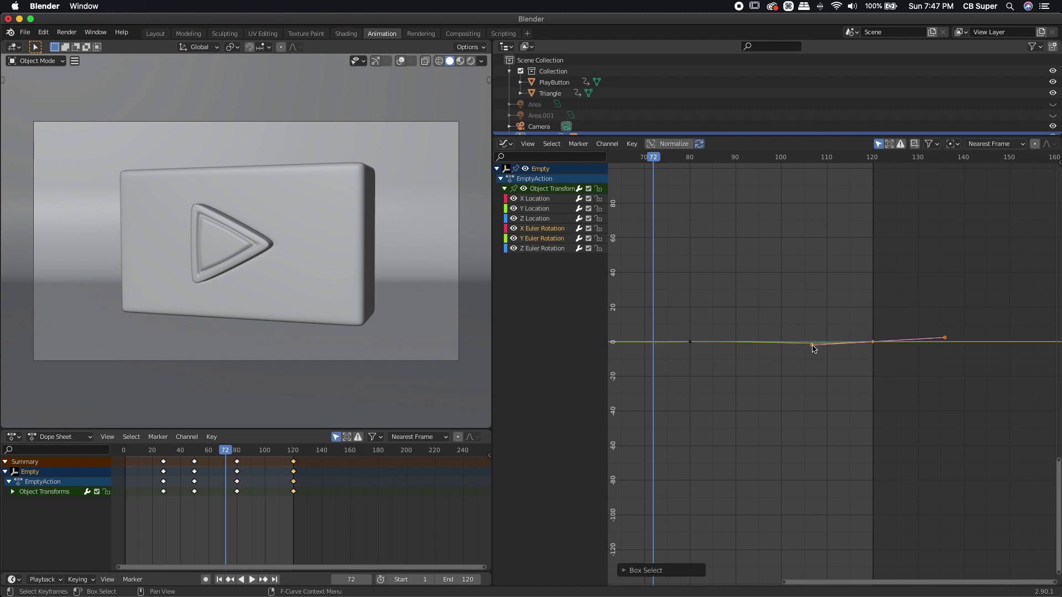
{"action": "left_click_drag", "start_coordinate": [813, 348], "coordinate": [811, 341]}
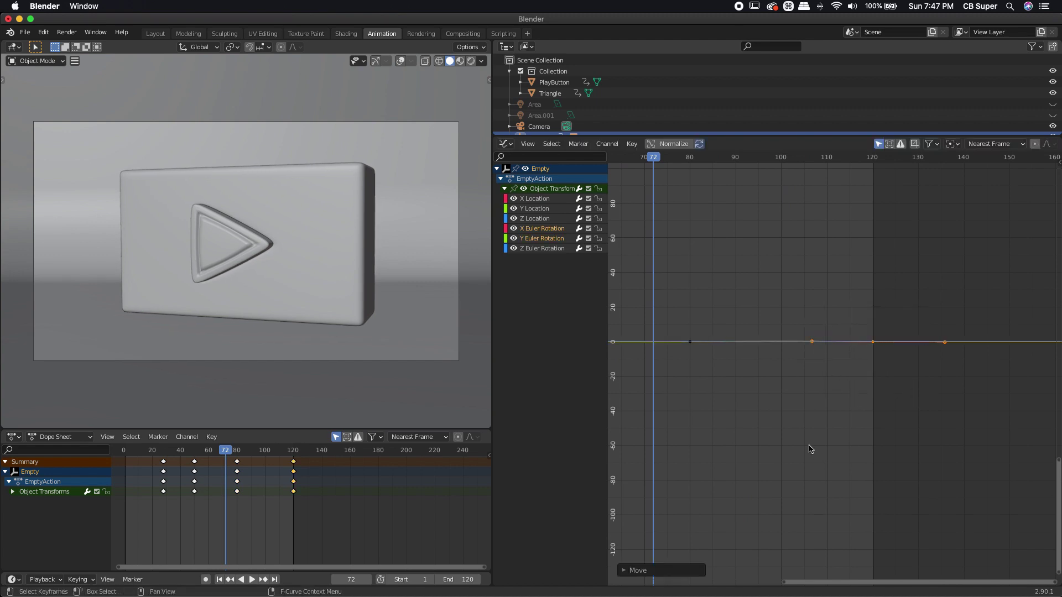
- Play and scrub through the animation from the start to check the motion with the leveled X and Y rotation curves
{"action": "left_click", "coordinate": [197, 451]}
{"action": "key", "text": "space"}
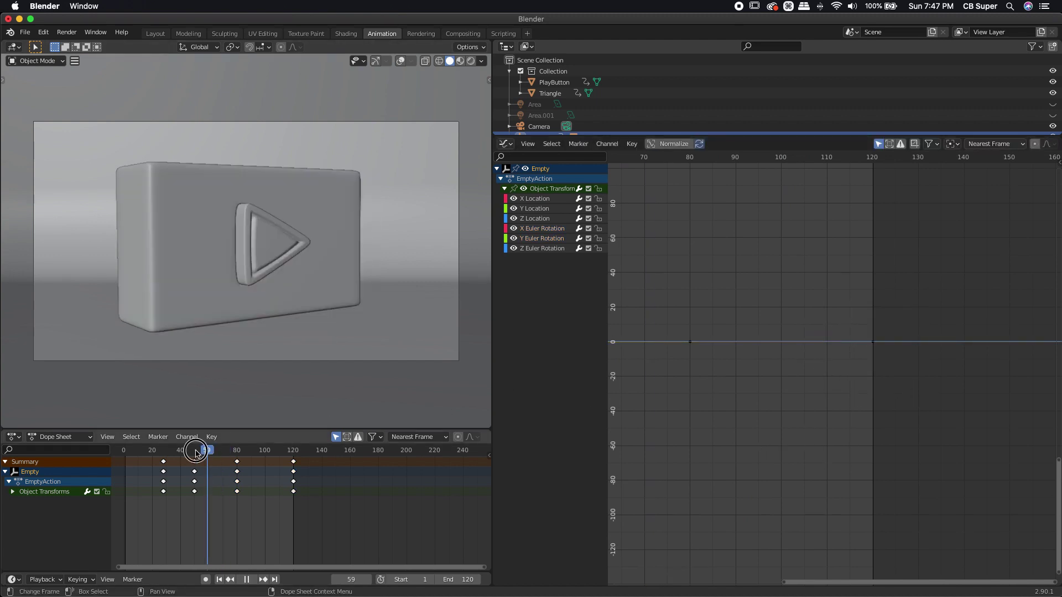
{"action": "left_click", "coordinate": [130, 453]}
{"action": "key", "text": "space"}
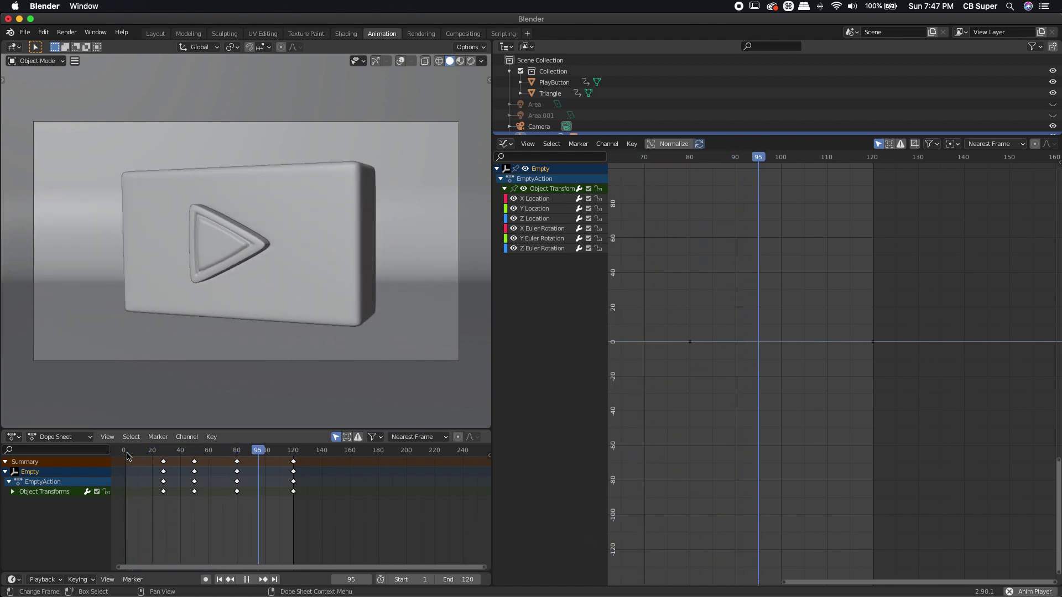
{"action": "key", "text": "space"}
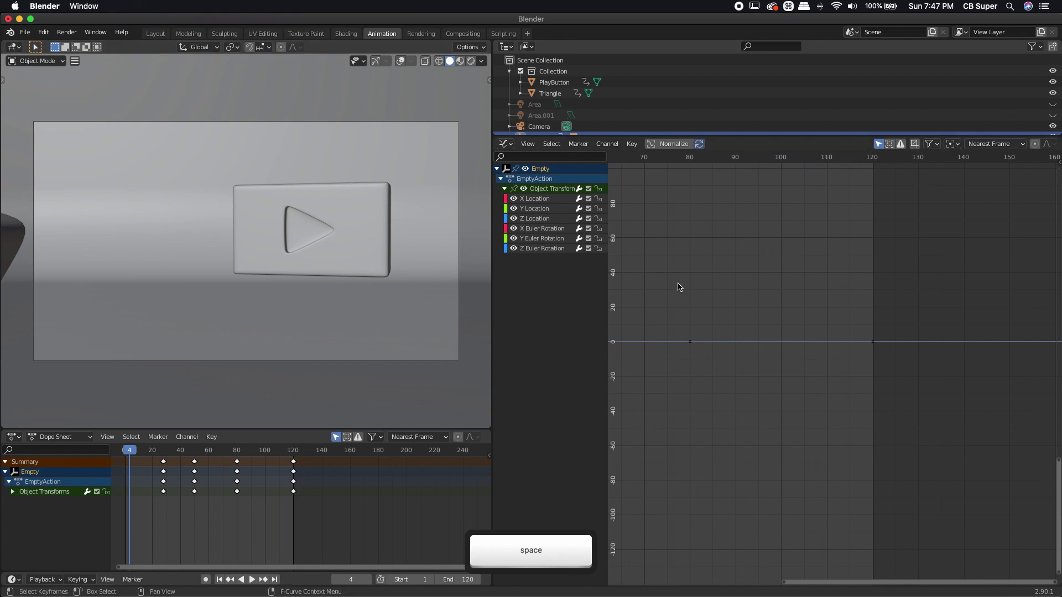
{"action": "key", "text": "space"}
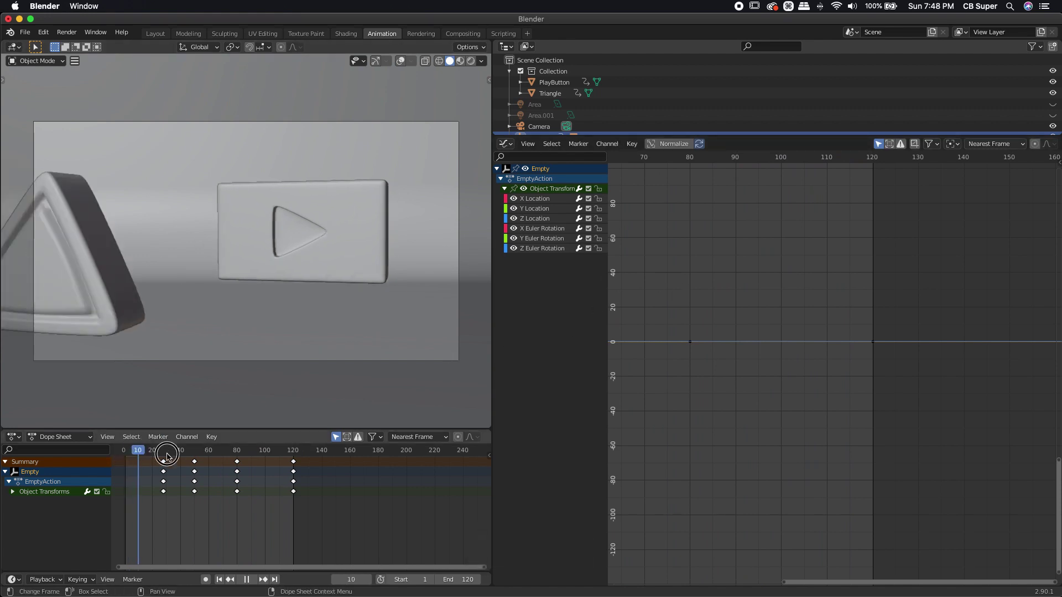
{"action": "left_click_drag", "start_coordinate": [167, 455], "coordinate": [265, 451]}
{"action": "key", "text": "space"}
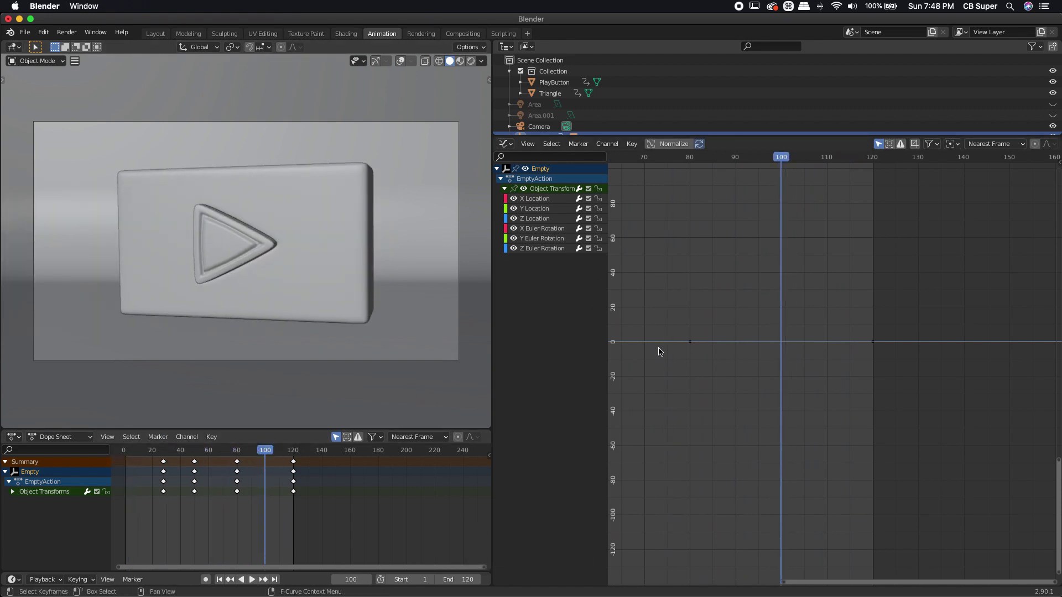
- Frame the Z Euler Rotation curve and slightly extend the incoming handles of its frame 50, 80 and 120 keyframes, ending the last near frame 105
{"action": "left_click", "coordinate": [546, 250]}
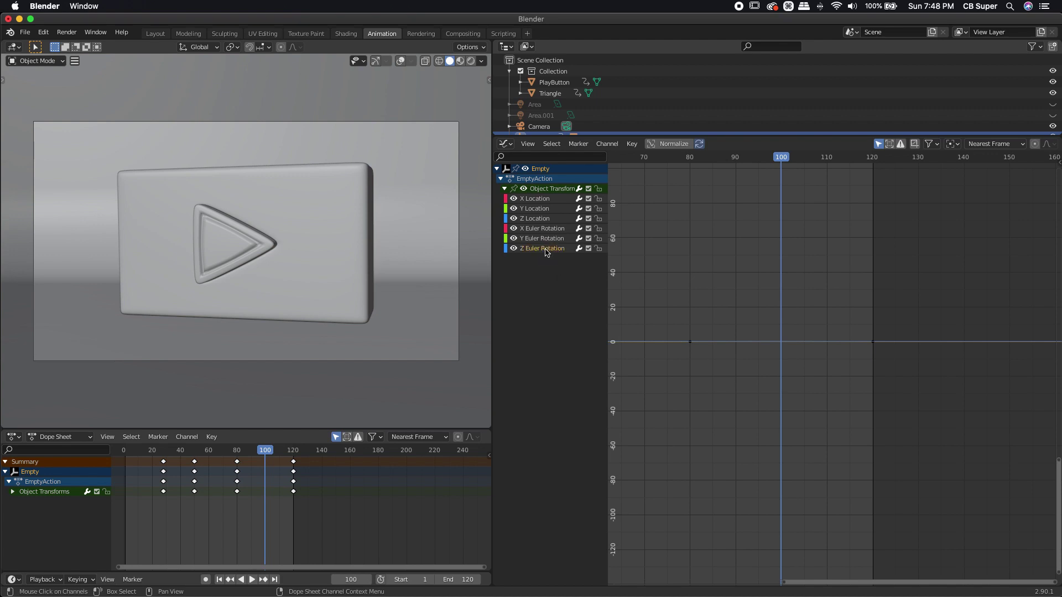
{"action": "key", "text": "Home"}
{"action": "key", "text": "shift+Left"}
{"action": "key", "text": "space"}
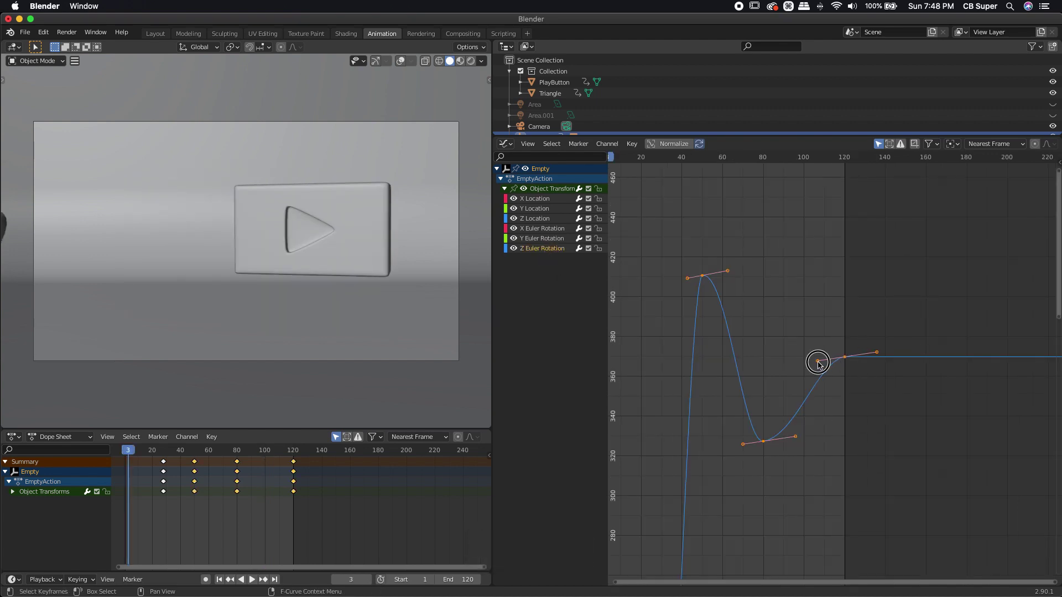
{"action": "left_click_drag", "start_coordinate": [820, 366], "coordinate": [813, 360]}
{"action": "left_click", "coordinate": [807, 469]}
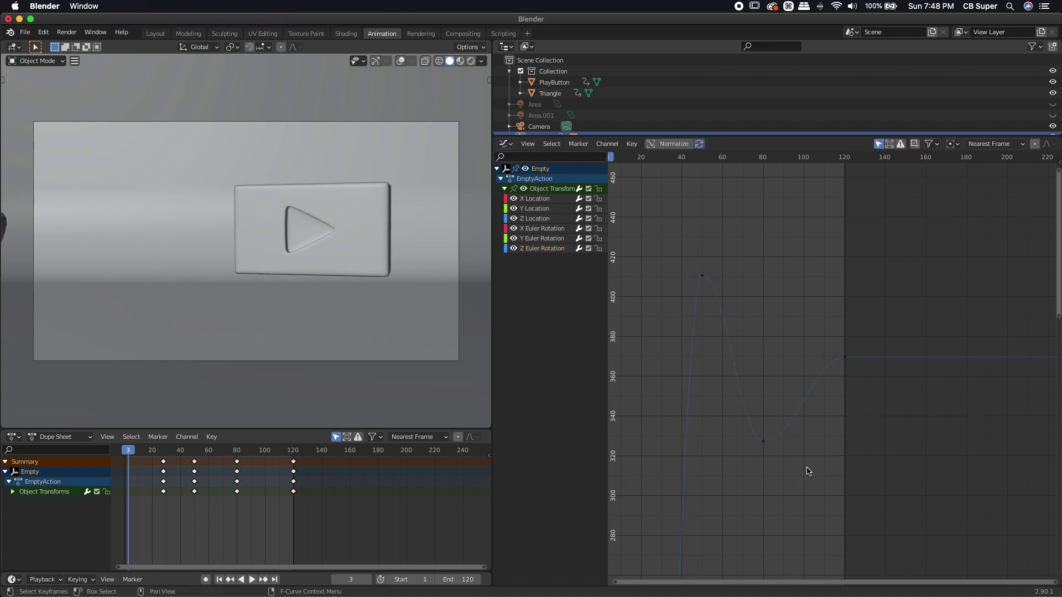
{"action": "key", "text": "ctrl+z"}
{"action": "left_click", "coordinate": [830, 503]}
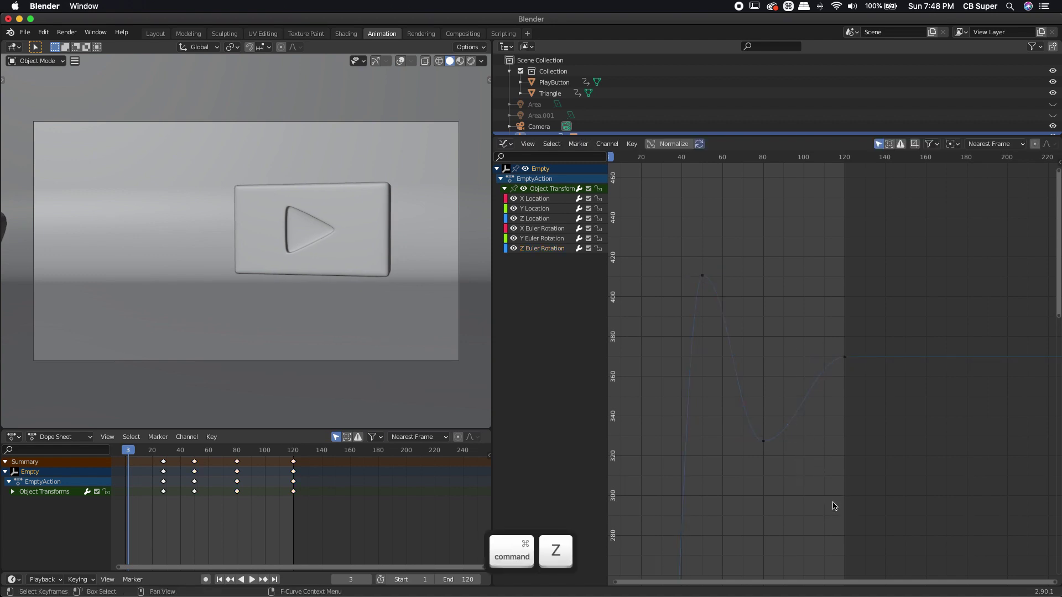
- Extend the frame 80 outgoing handle to about frame 107, tilt that keyframe's handles downward, and tilt the frame 50 handles upward
{"action": "left_click_drag", "start_coordinate": [785, 489], "coordinate": [714, 397]}
{"action": "left_click_drag", "start_coordinate": [795, 440], "coordinate": [818, 441]}
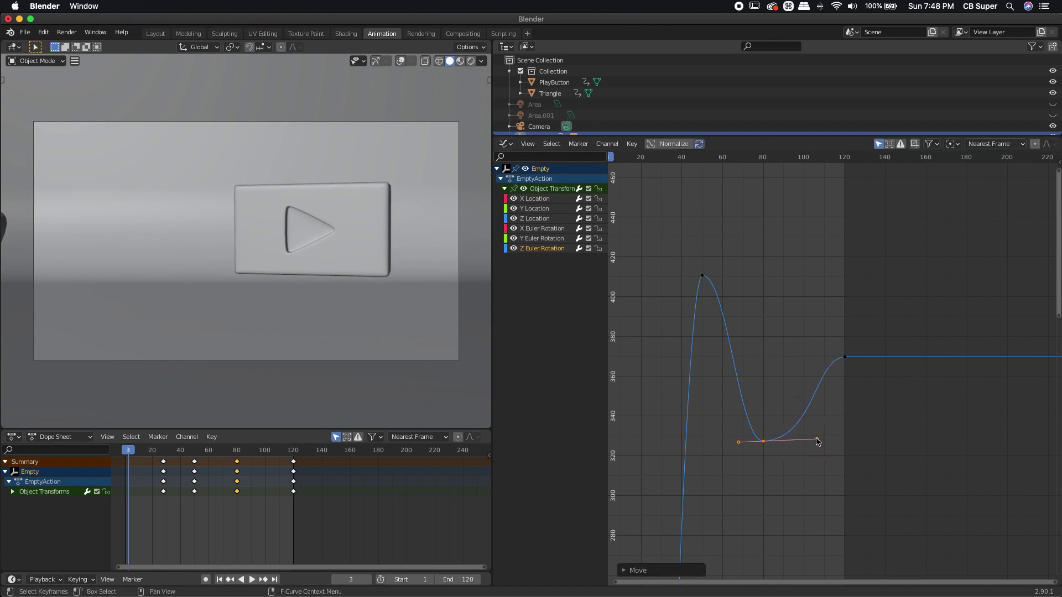
{"action": "left_click_drag", "start_coordinate": [735, 443], "coordinate": [742, 426]}
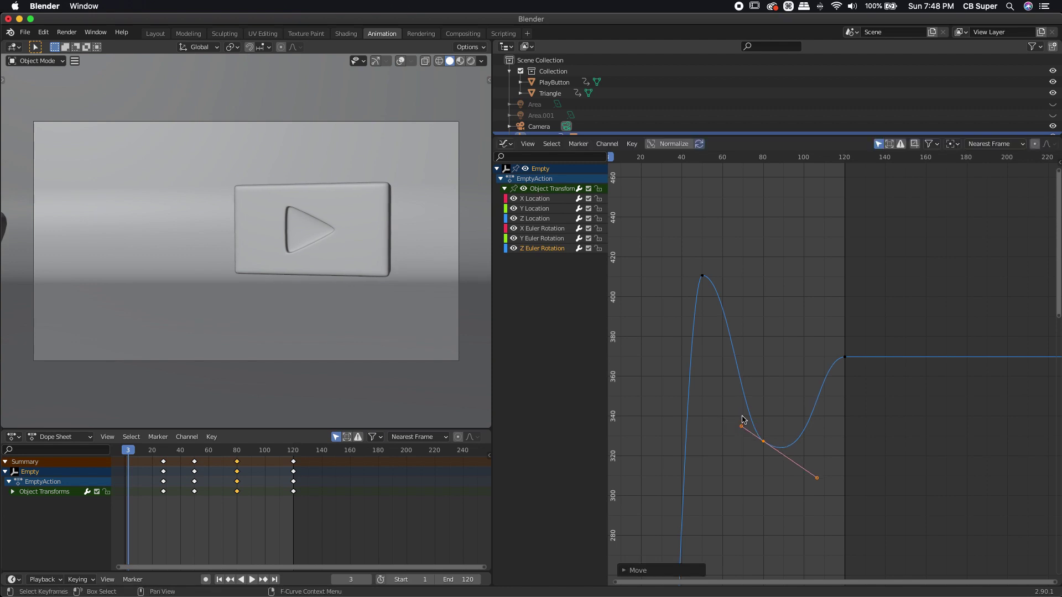
{"action": "left_click_drag", "start_coordinate": [752, 313], "coordinate": [730, 238]}
- Extend the frame 120 keyframe's incoming Z rotation handle back to about frame 93 and play back the animation
{"action": "left_click_drag", "start_coordinate": [796, 334], "coordinate": [867, 400]}
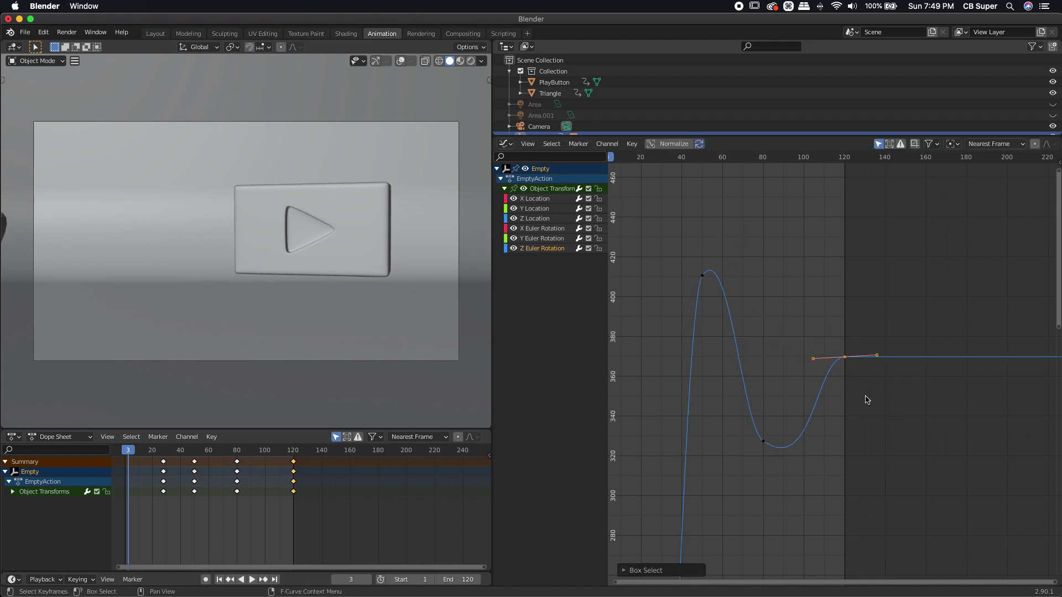
{"action": "left_click_drag", "start_coordinate": [812, 361], "coordinate": [789, 360]}
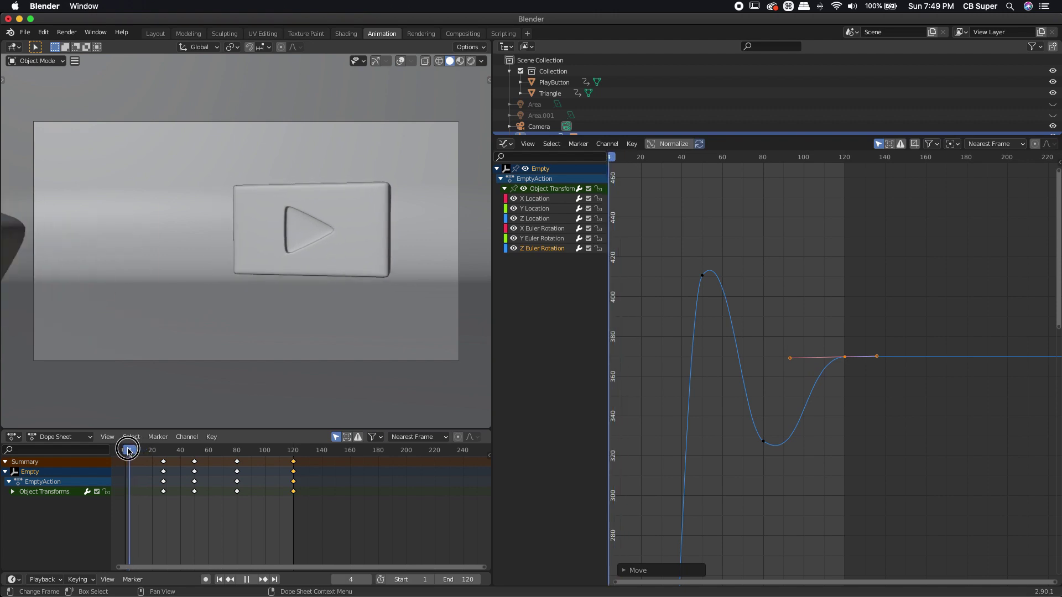
{"action": "key", "text": "space"}
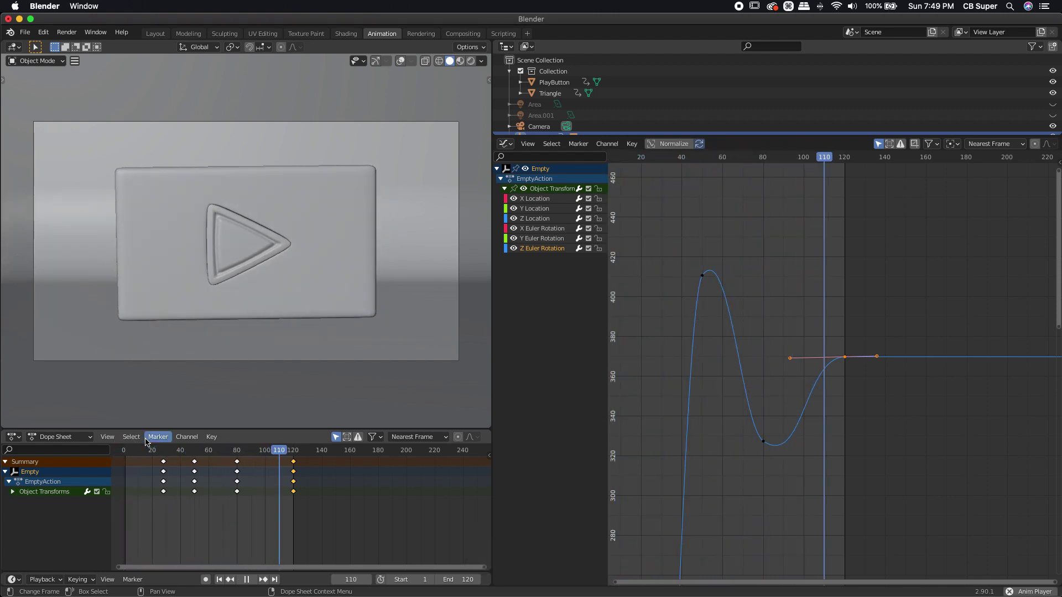
{"action": "key", "text": "space"}
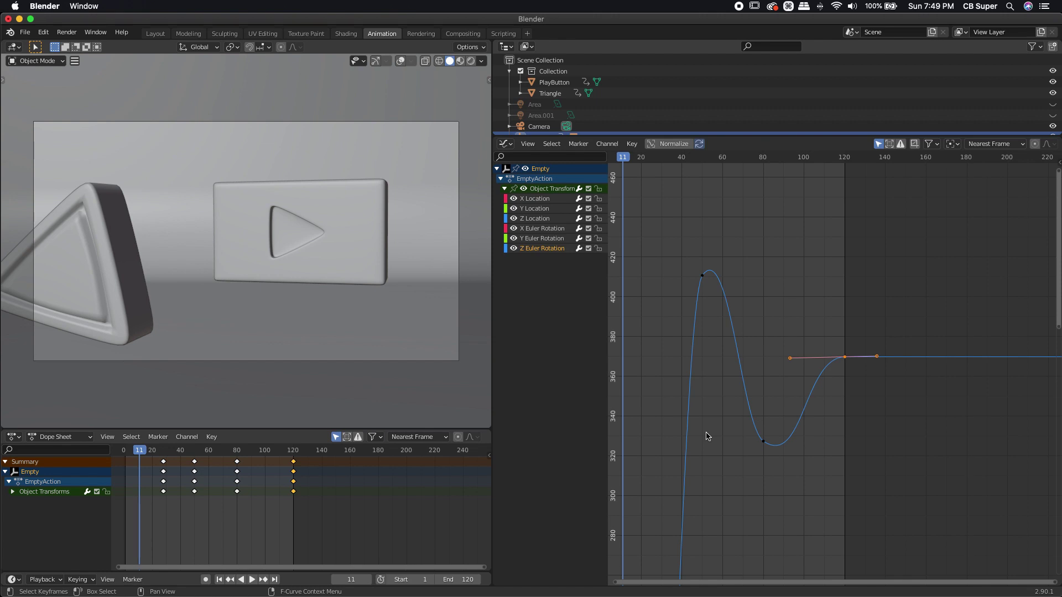
- Extend the frame 120 keyframe's incoming handle farther back to about frame 80, nearly horizontal
{"action": "left_click_drag", "start_coordinate": [760, 349], "coordinate": [880, 388]}
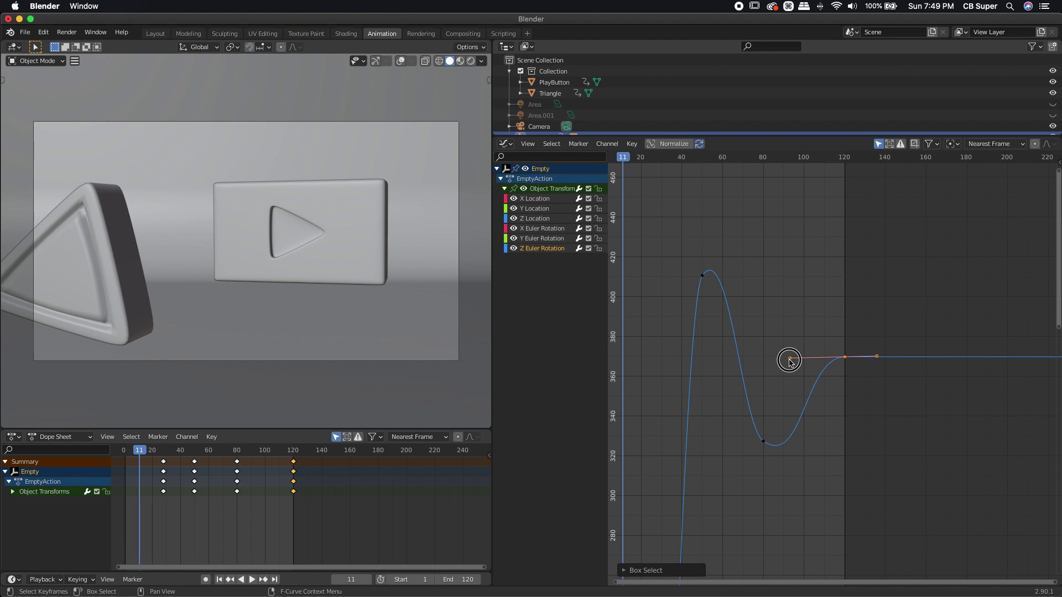
{"action": "left_click_drag", "start_coordinate": [790, 362], "coordinate": [773, 359]}
{"action": "left_click_drag", "start_coordinate": [770, 363], "coordinate": [758, 355]}
{"action": "scroll", "coordinate": [695, 313], "scroll_direction": "down", "scroll_amount": 6}
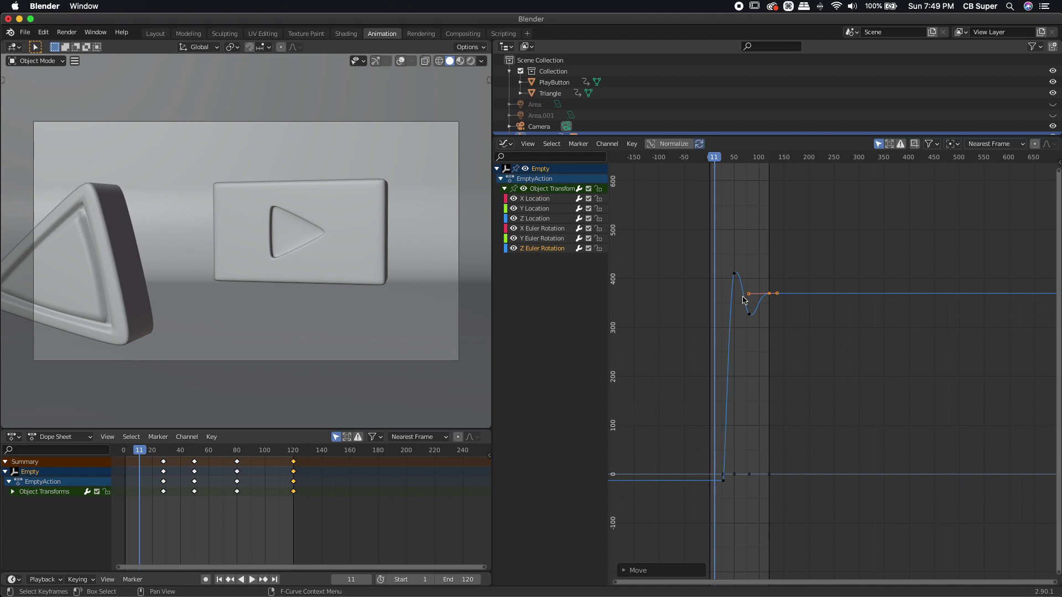
- Set the interpolation of the Z rotation keyframes at frames 50, 80 and 120 to Bounce and return the running playback to the start
{"action": "key", "text": "t"}
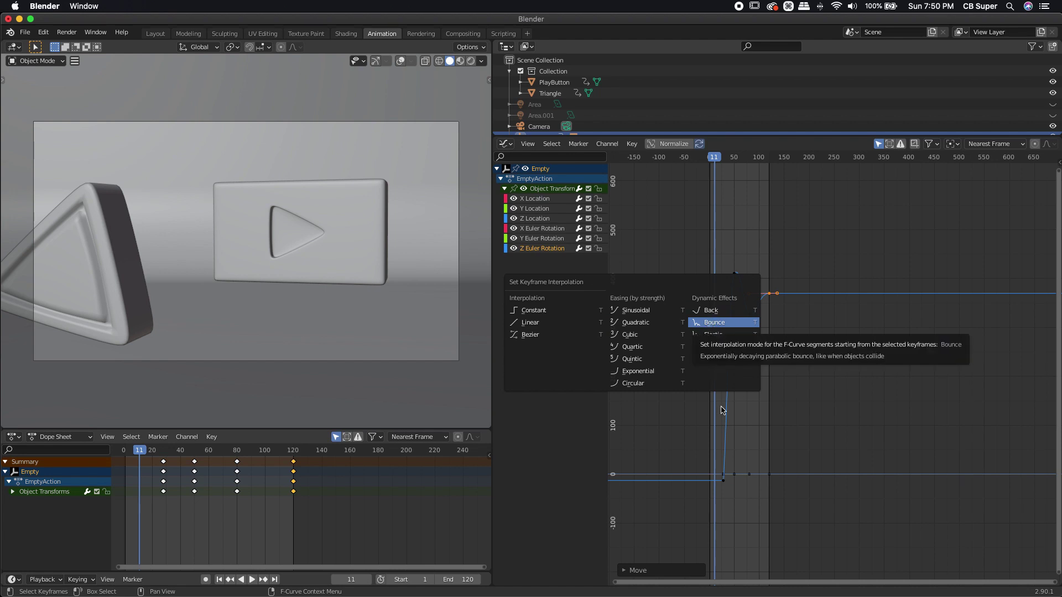
{"action": "key", "text": "Return"}
{"action": "left_click_drag", "start_coordinate": [723, 256], "coordinate": [789, 407]}
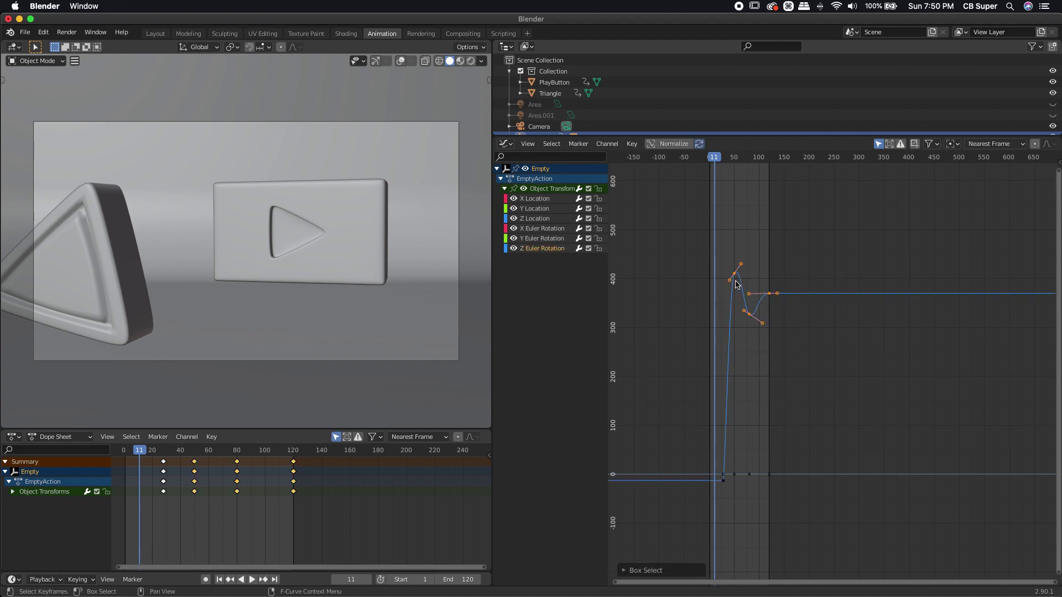
{"action": "key", "text": "t"}
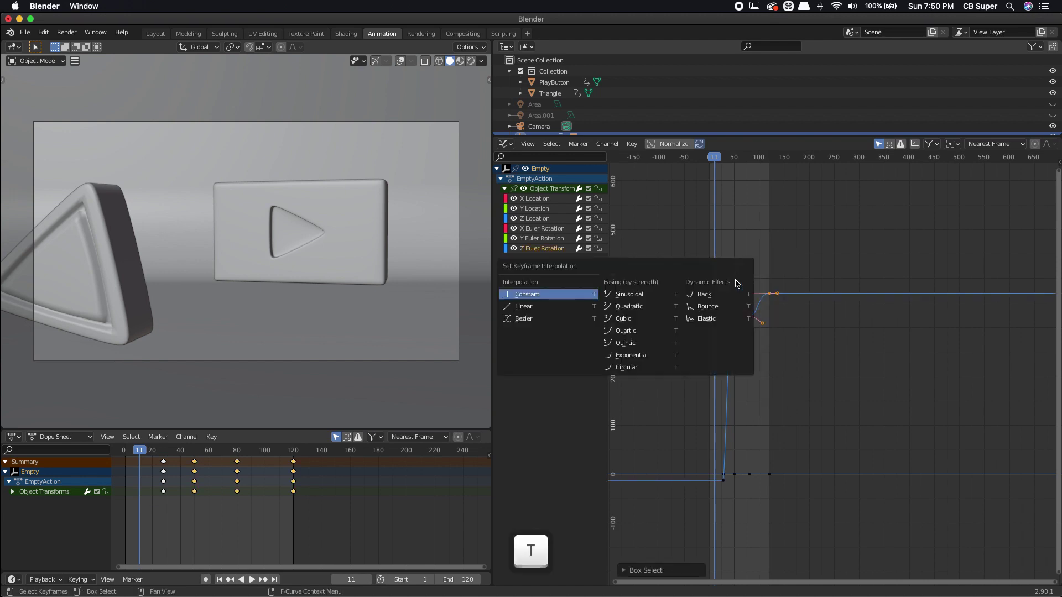
{"action": "left_click", "coordinate": [705, 307]}
{"action": "left_click", "coordinate": [126, 451]}
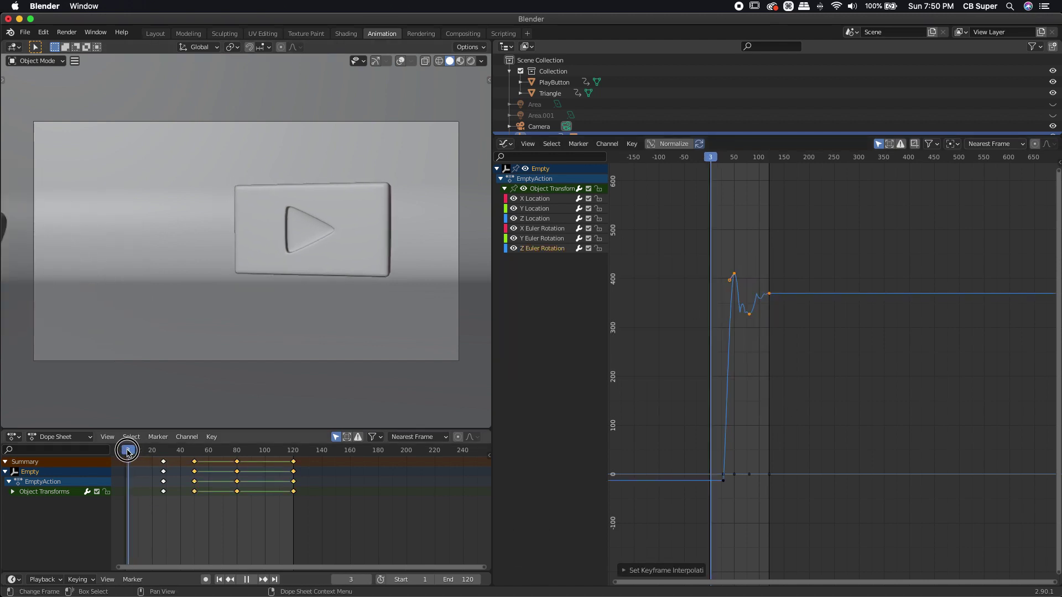
- Play back the animation, stop it, and undo the Bounce interpolation on the Z rotation keyframes
{"action": "key", "text": "space"}
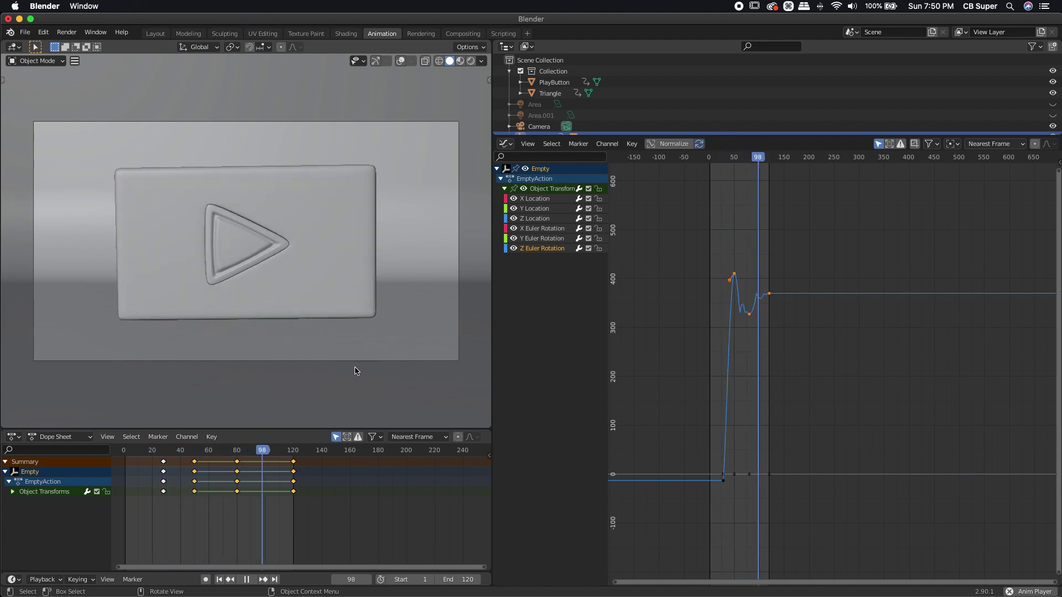
{"action": "key", "text": "space"}
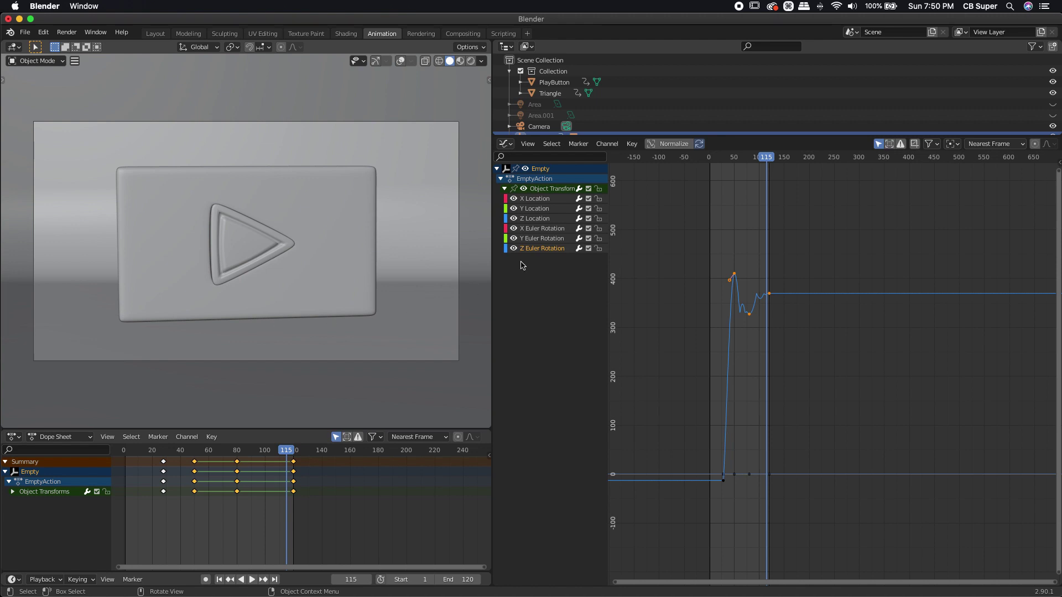
{"action": "key", "text": "super+z"}
{"action": "key", "text": "super+z"}
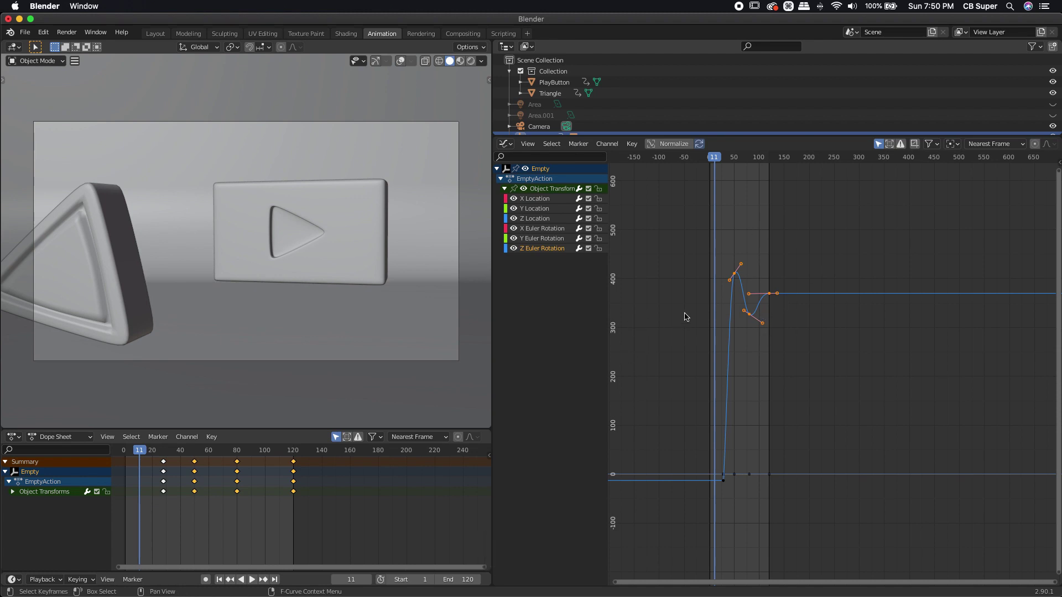
- Switch to the Layout workspace, look through the camera, hide the viewport gizmos and overlays, and use rendered shading
{"action": "left_click", "coordinate": [156, 33]}
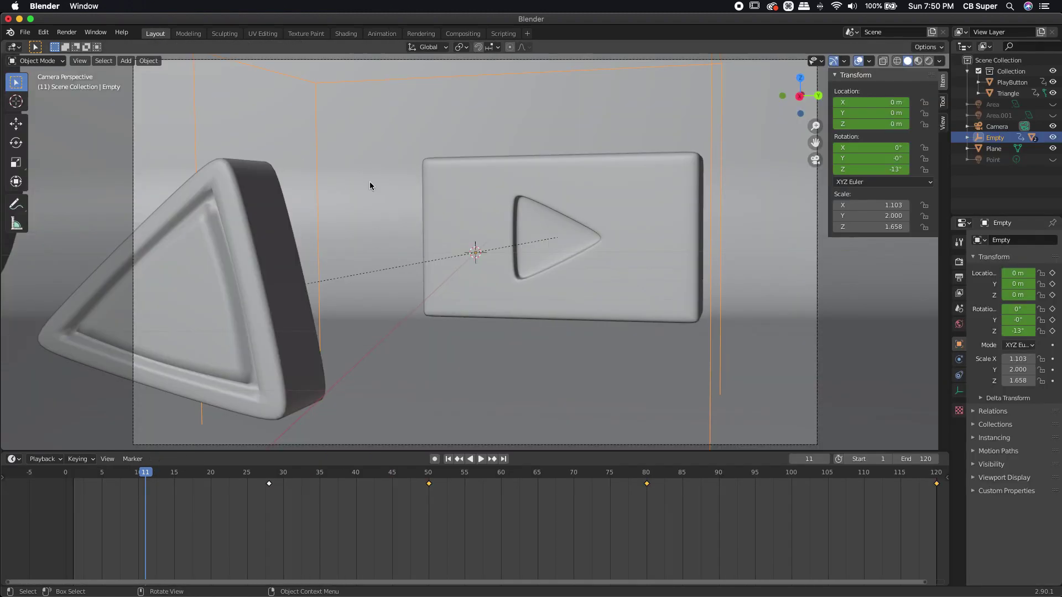
{"action": "key", "text": "KP_0"}
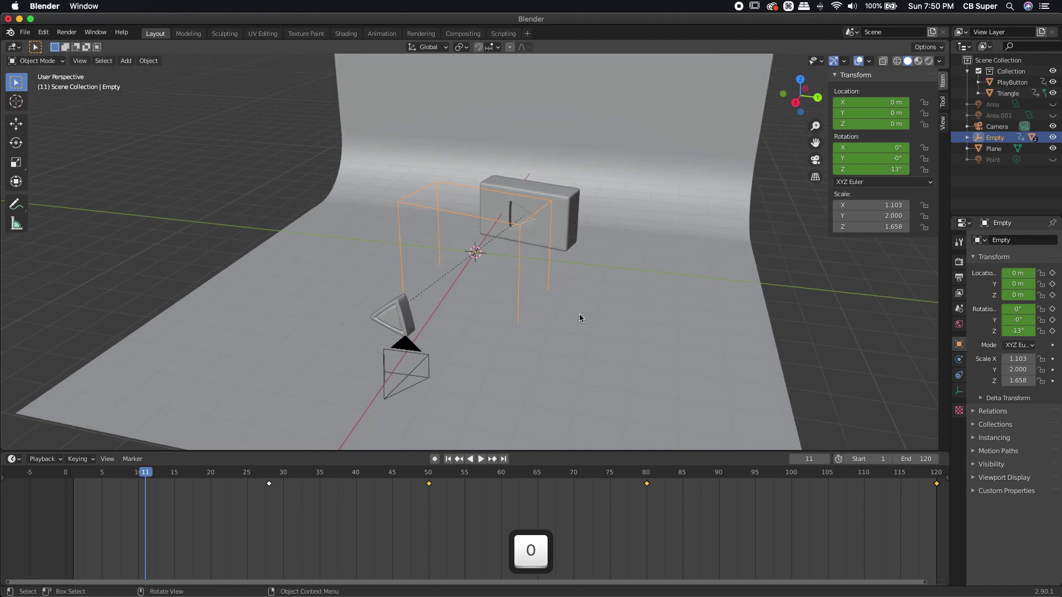
{"action": "key", "text": "KP_0"}
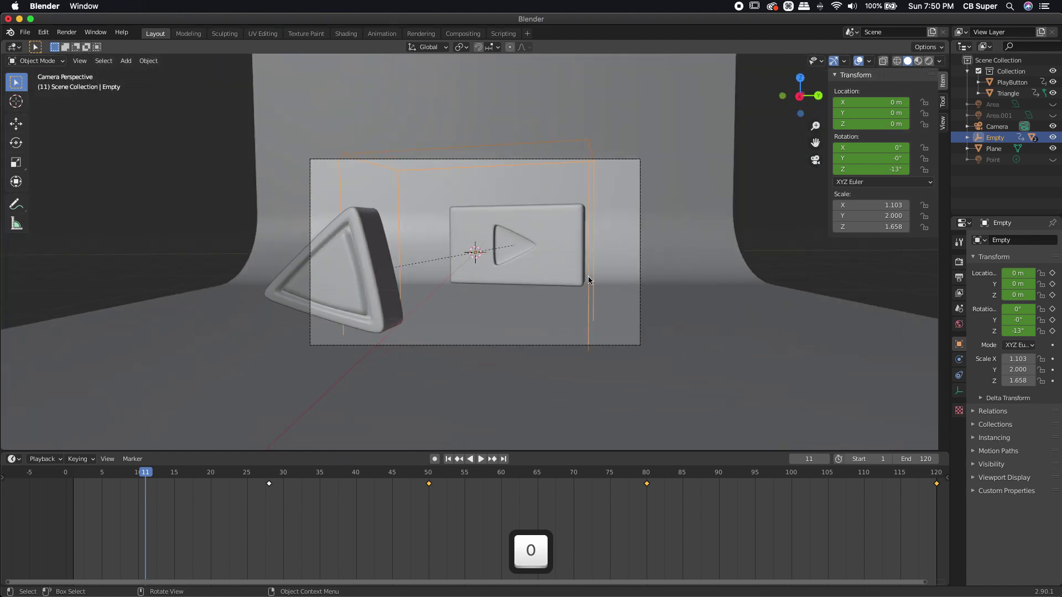
{"action": "left_click", "coordinate": [834, 61]}
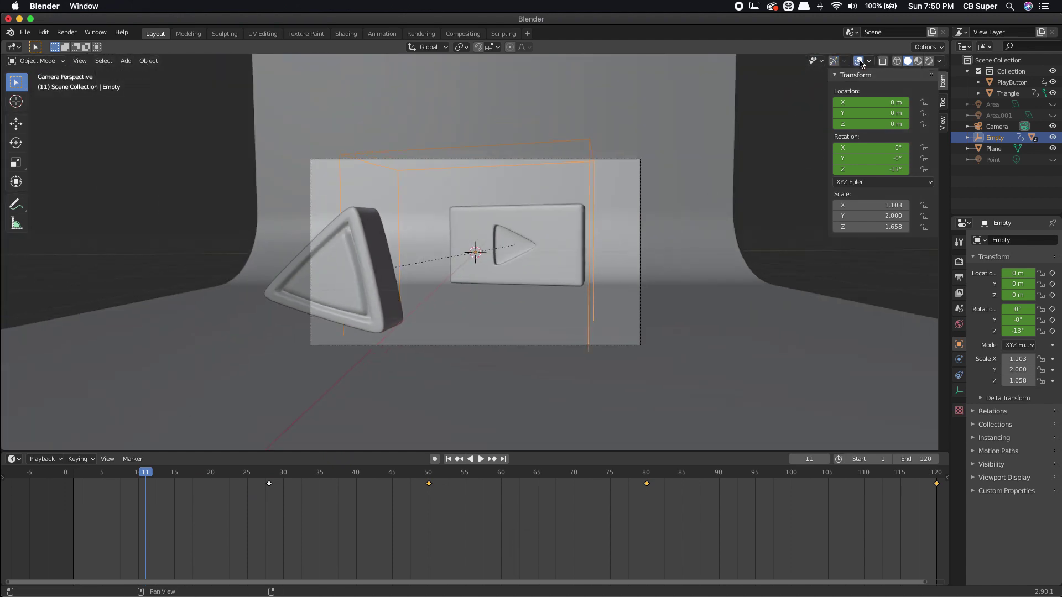
{"action": "left_click", "coordinate": [858, 61]}
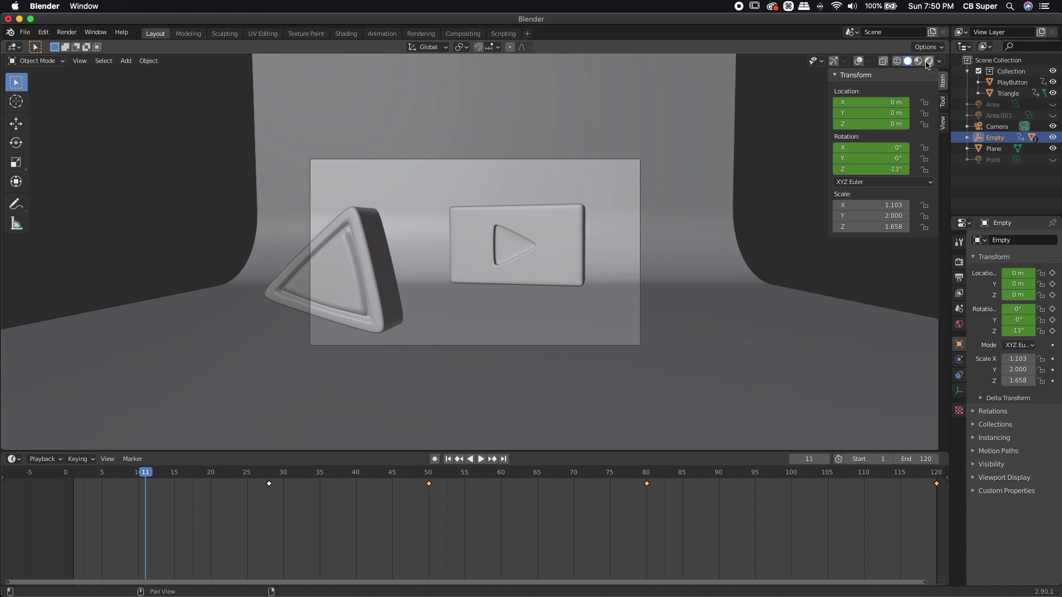
{"action": "left_click", "coordinate": [928, 61]}
- Play the rendered animation from the first frame and stop it to check the motion
{"action": "scroll", "coordinate": [498, 336], "scroll_direction": "up", "scroll_amount": 3}
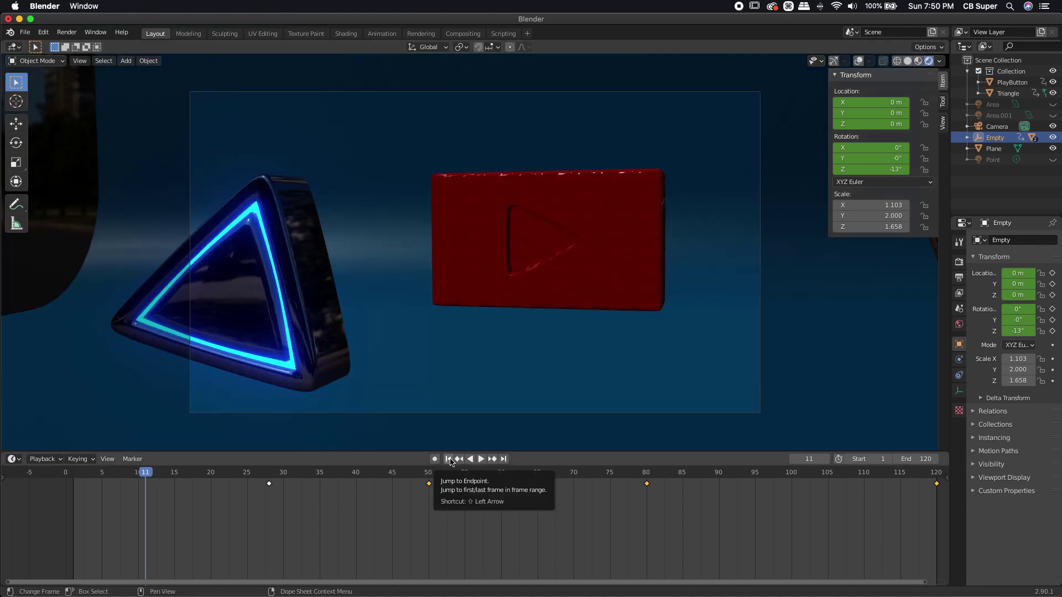
{"action": "left_click", "coordinate": [449, 460]}
{"action": "key", "text": "space"}
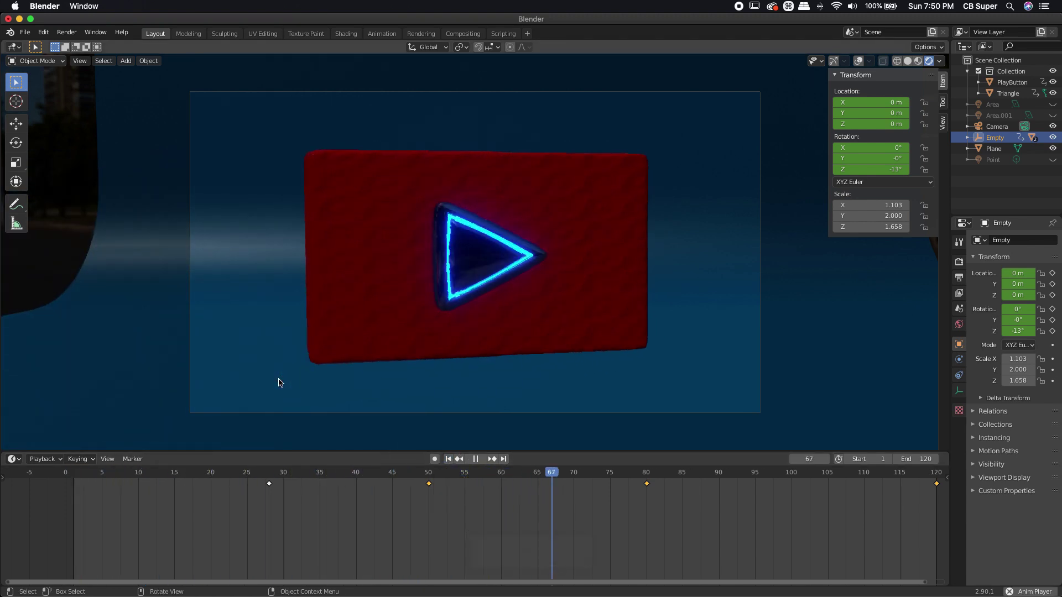
{"action": "key", "text": "space"}
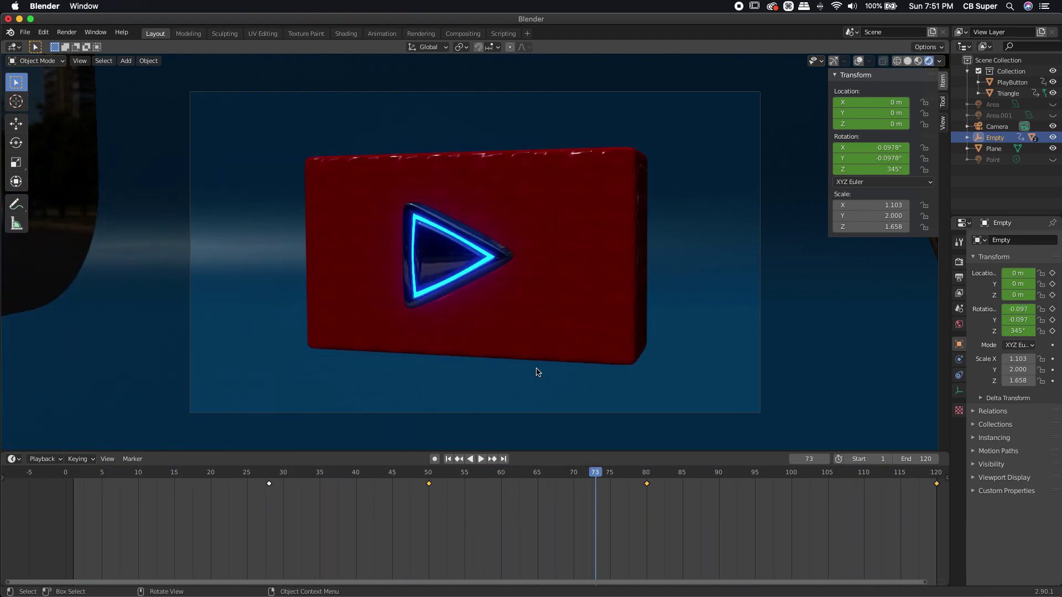
- Add a Reflection Cubemap light probe to the scene
{"action": "middle_click_drag", "start_coordinate": [536, 371], "coordinate": [472, 299]}
{"action": "scroll", "coordinate": [472, 299], "scroll_direction": "down", "scroll_amount": 3}
{"action": "scroll", "coordinate": [481, 307], "scroll_direction": "down", "scroll_amount": 3}
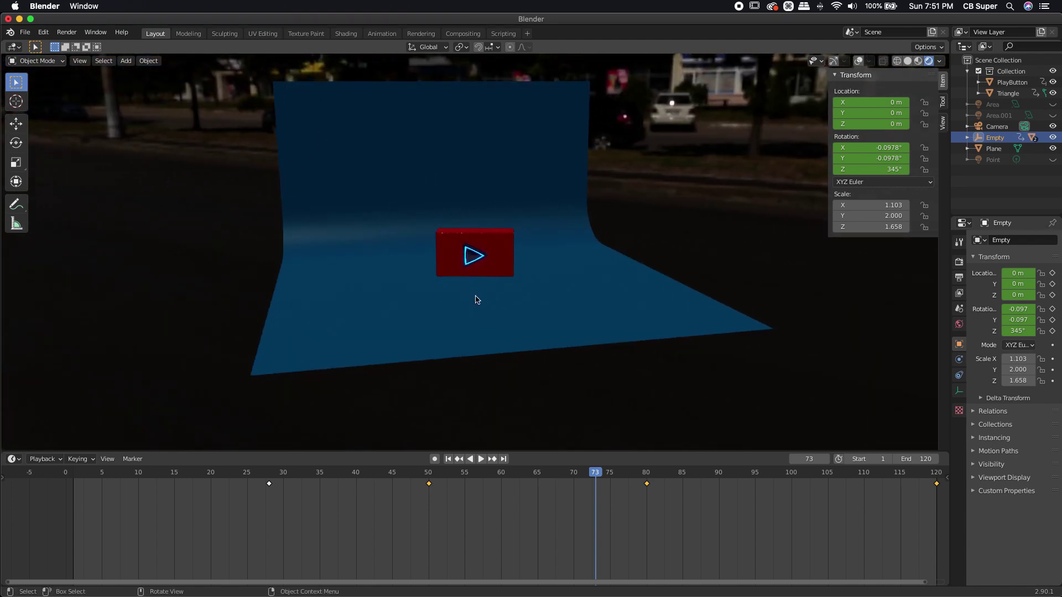
{"action": "key", "text": "shift+a"}
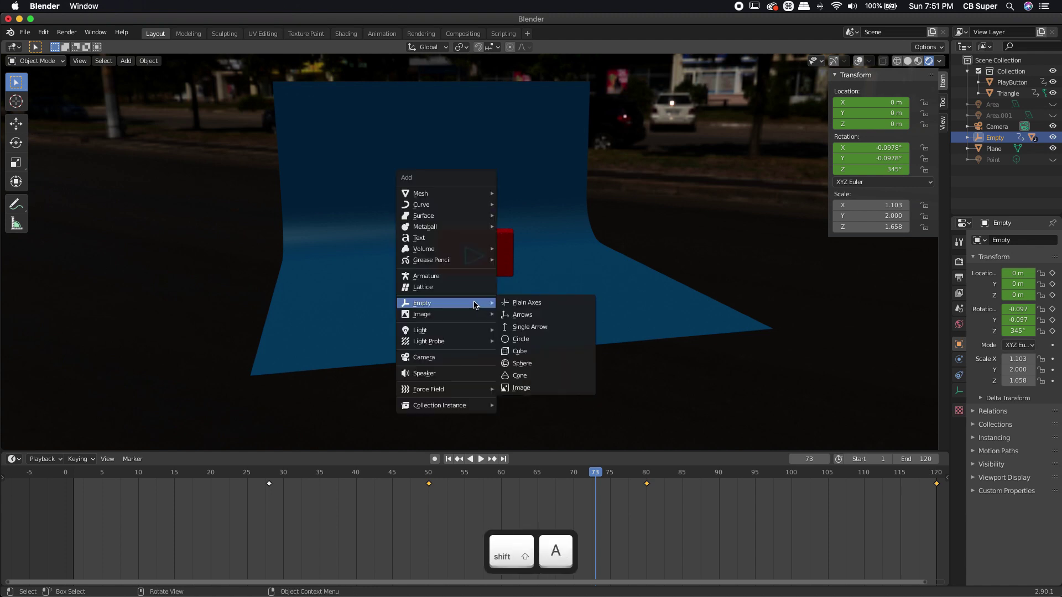
{"action": "mouse_move", "coordinate": [421, 341]}
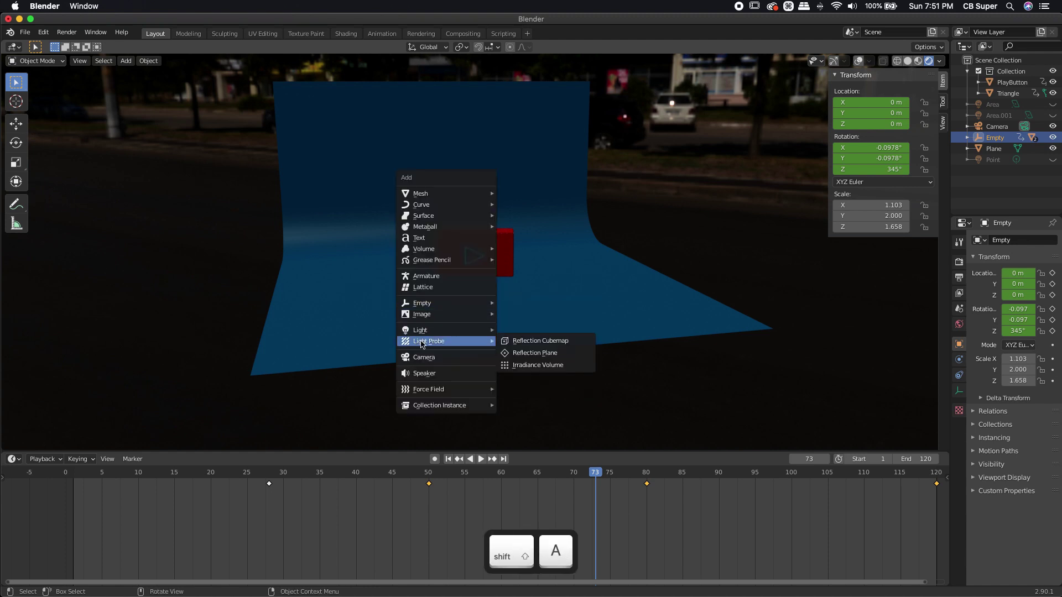
{"action": "left_click", "coordinate": [521, 340]}
{"action": "middle_click_drag", "start_coordinate": [471, 270], "coordinate": [523, 308]}
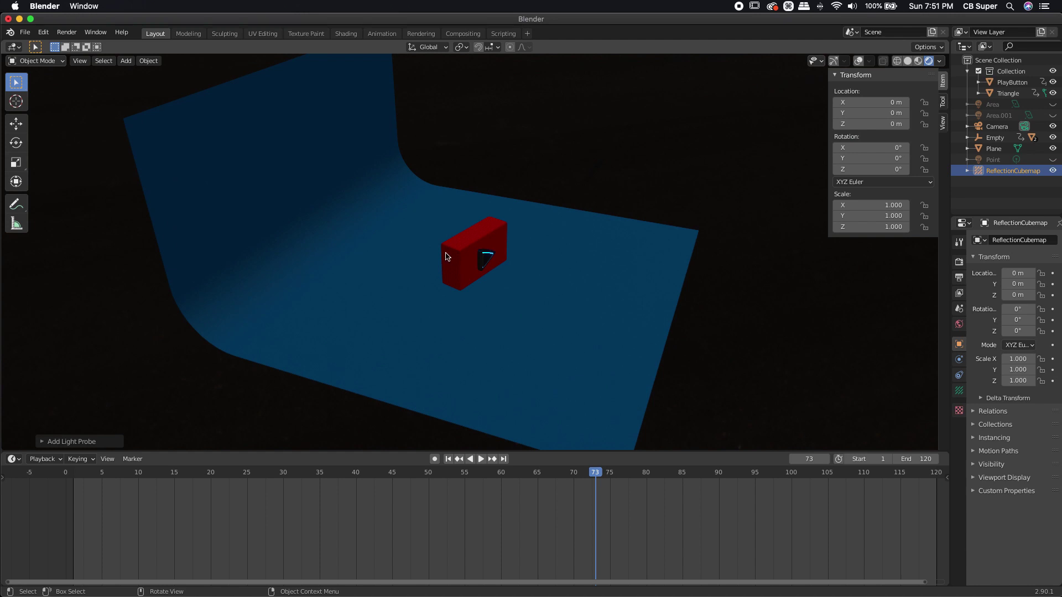
- Show the viewport overlays and gizmos again and scale the reflection cubemap uniformly to about -4.65
{"action": "key", "text": "s"}
{"action": "right_click", "coordinate": [722, 188]}
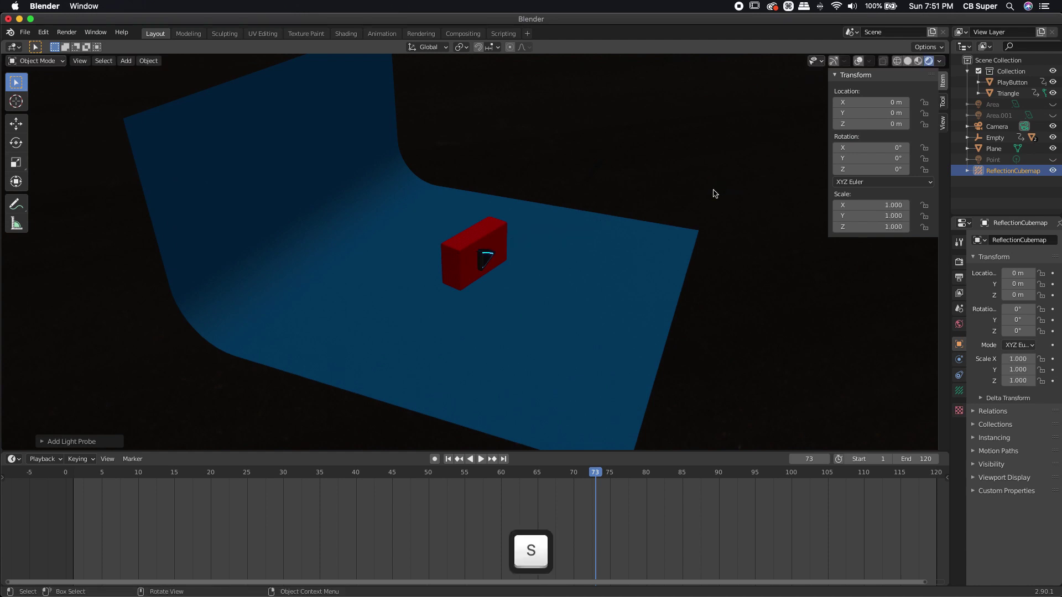
{"action": "left_click", "coordinate": [858, 61]}
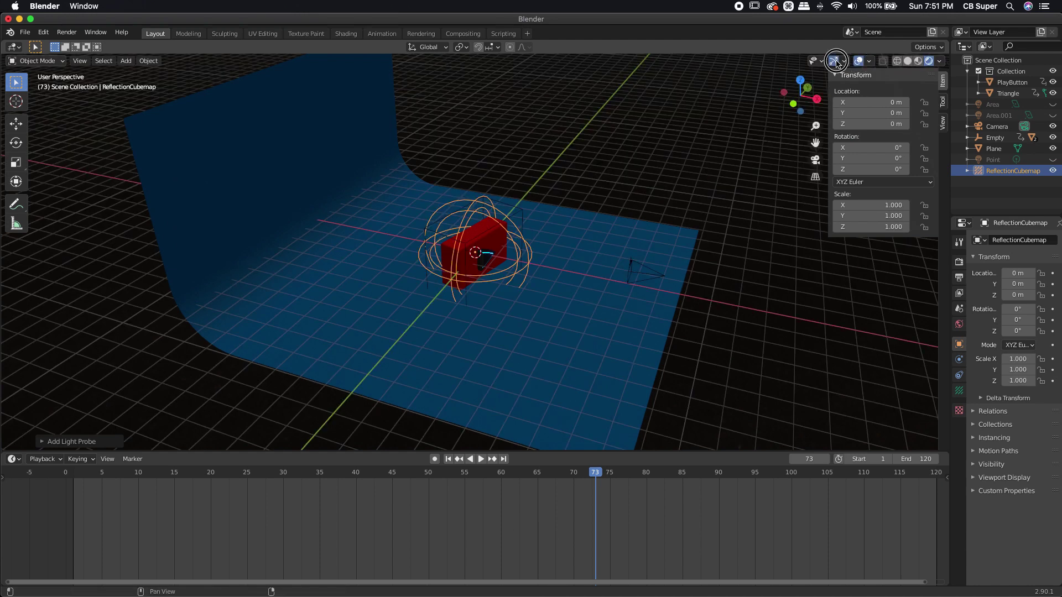
{"action": "middle_click_drag", "start_coordinate": [735, 151], "coordinate": [338, 340]}
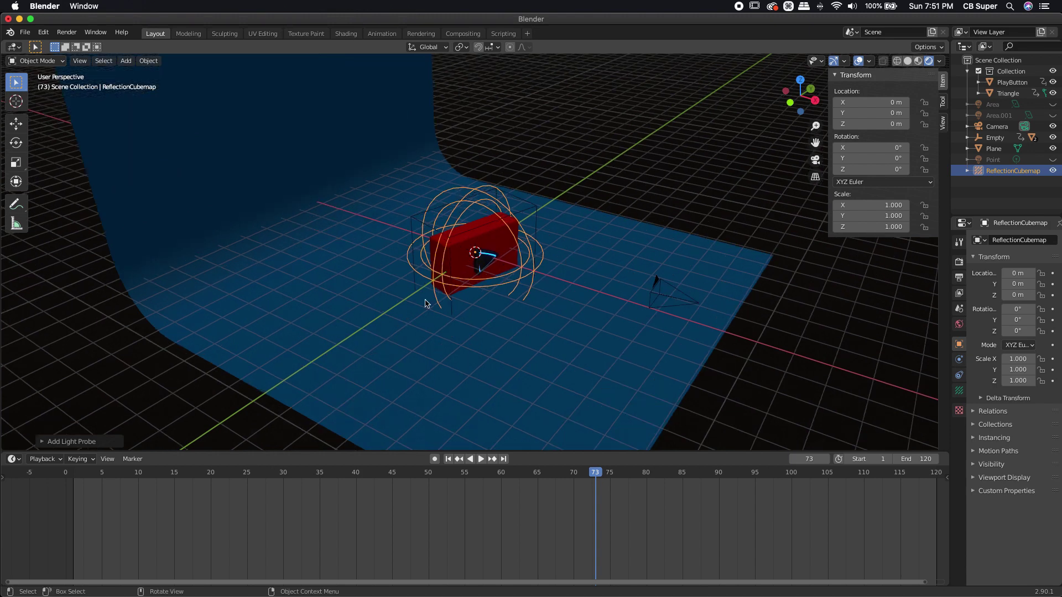
{"action": "key", "text": "s"}
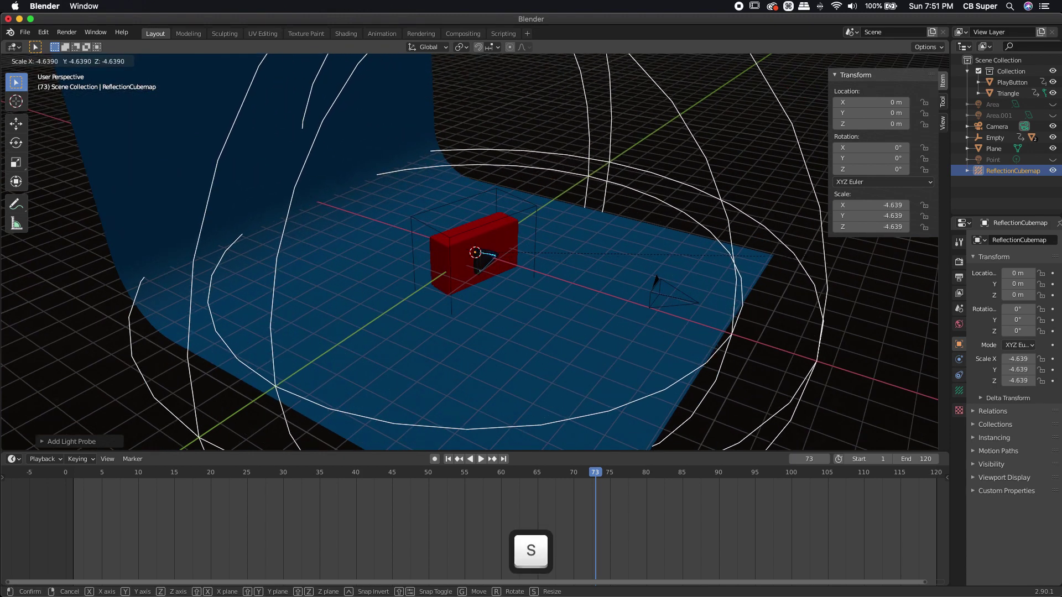
{"action": "left_click", "coordinate": [774, 254]}
- Unhide the Area, Area.001 and Point lights and return to the camera view
{"action": "middle_click_drag", "start_coordinate": [774, 254], "coordinate": [1059, 86]}
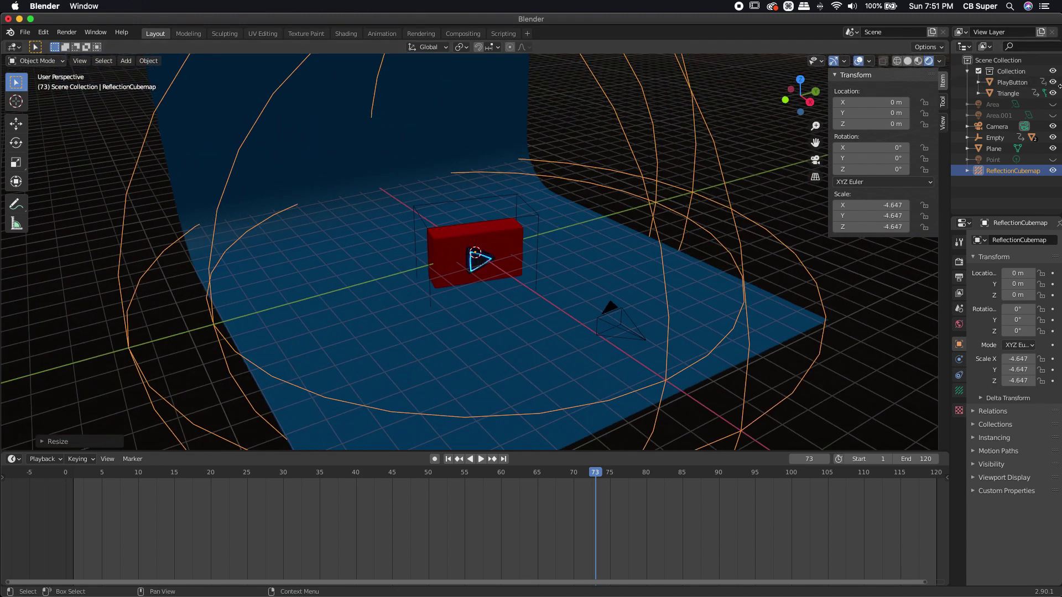
{"action": "left_click_drag", "start_coordinate": [1053, 104], "coordinate": [1052, 116]}
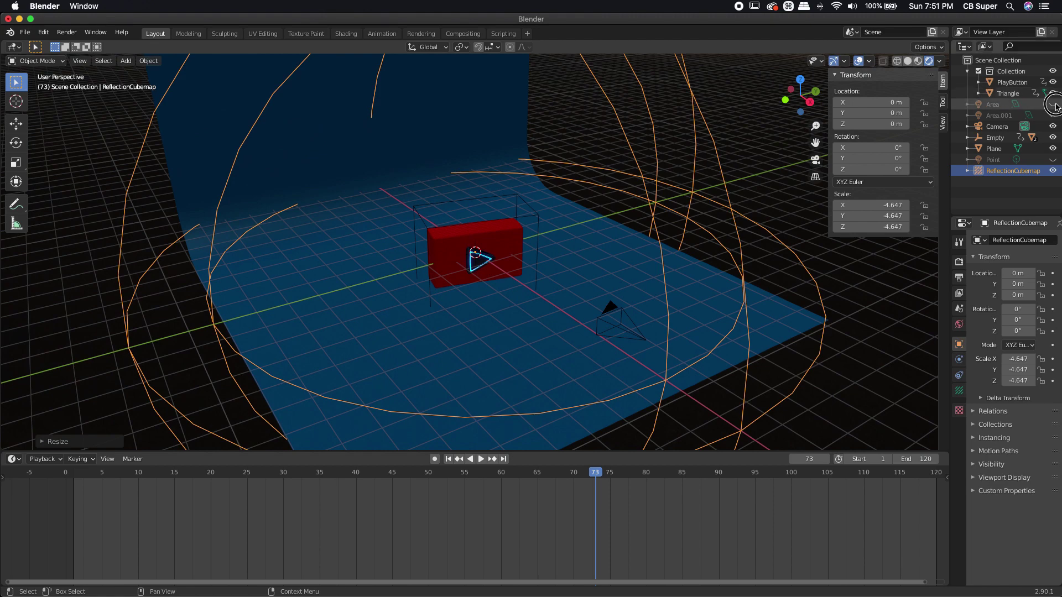
{"action": "left_click", "coordinate": [1053, 160]}
{"action": "middle_click_drag", "start_coordinate": [547, 288], "coordinate": [631, 285]}
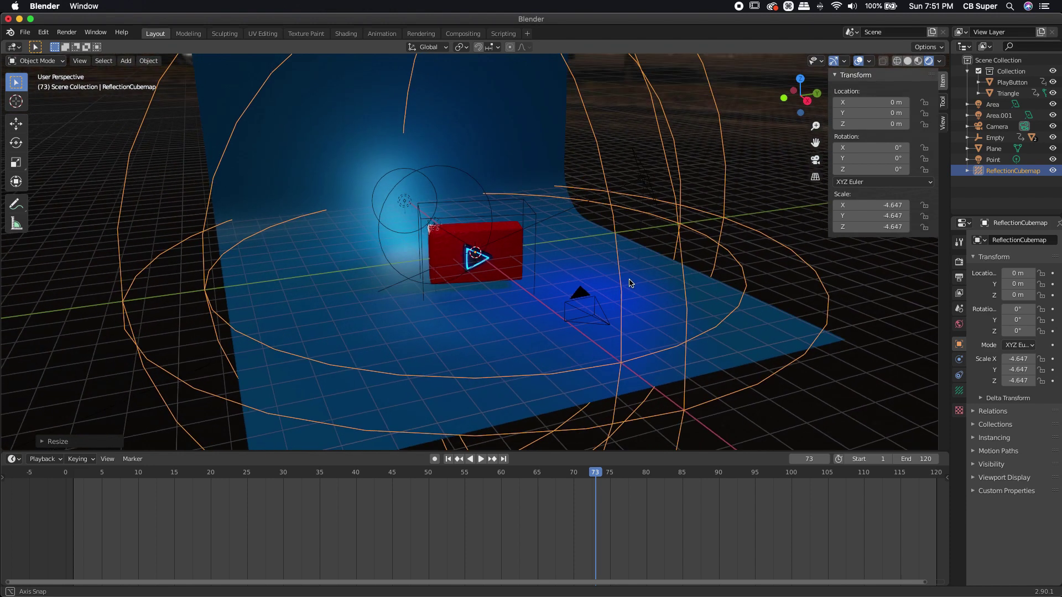
{"action": "scroll", "coordinate": [490, 266], "scroll_direction": "up", "scroll_amount": 4}
{"action": "key", "text": "KP_0"}
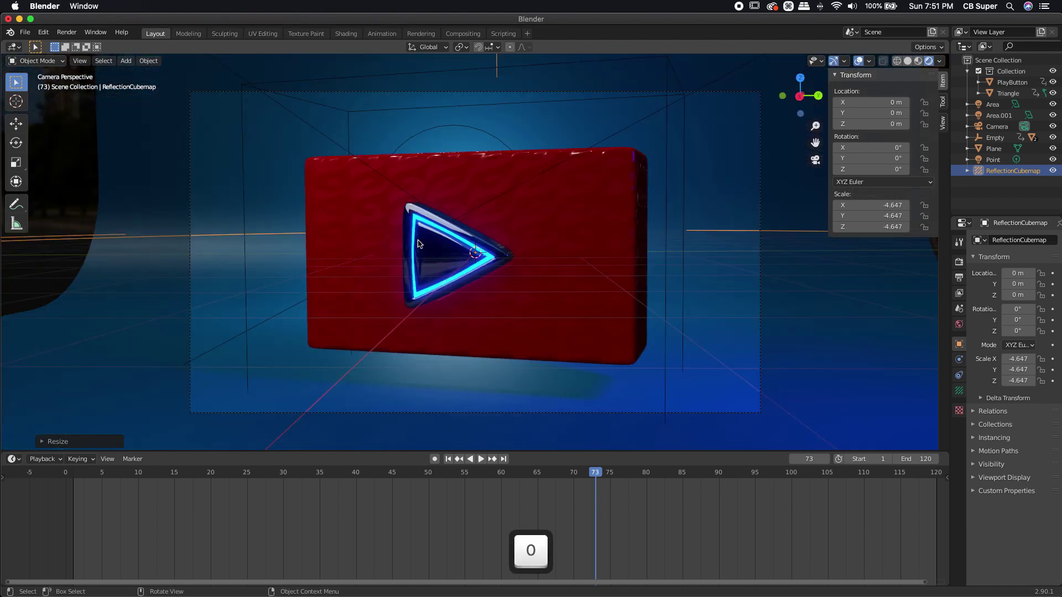
- Enable Ambient Occlusion, Screen Space Reflections and Motion Blur in the Eevee render settings
{"action": "left_click", "coordinate": [960, 262]}
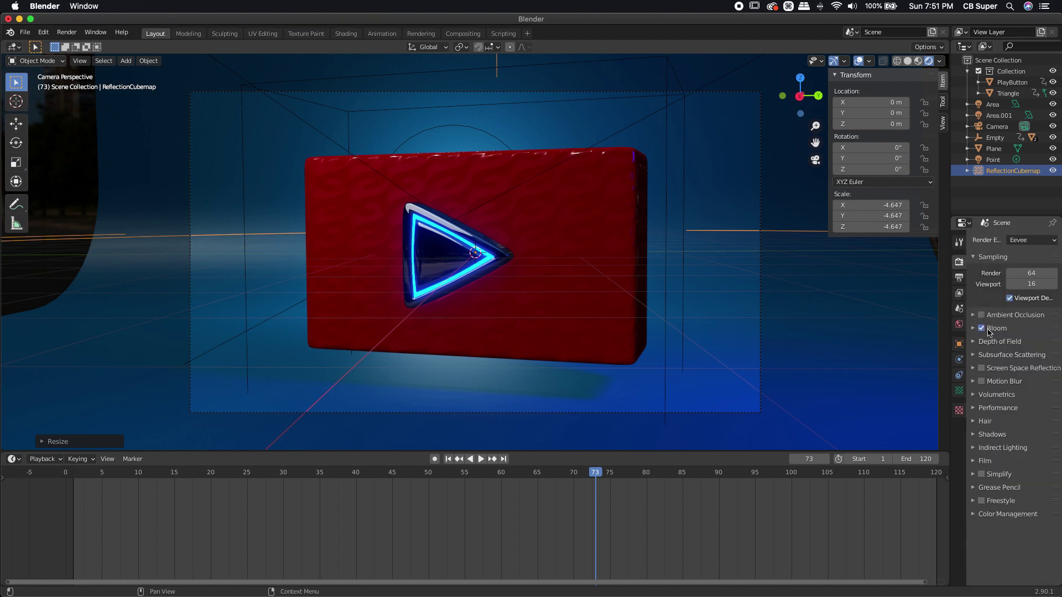
{"action": "left_click", "coordinate": [982, 315]}
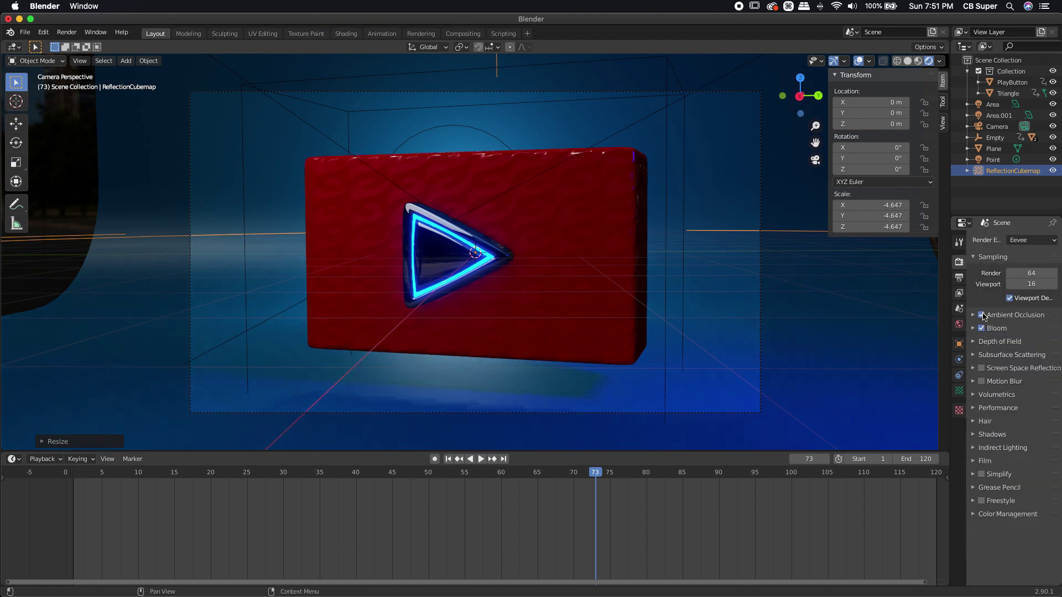
{"action": "left_click", "coordinate": [982, 369]}
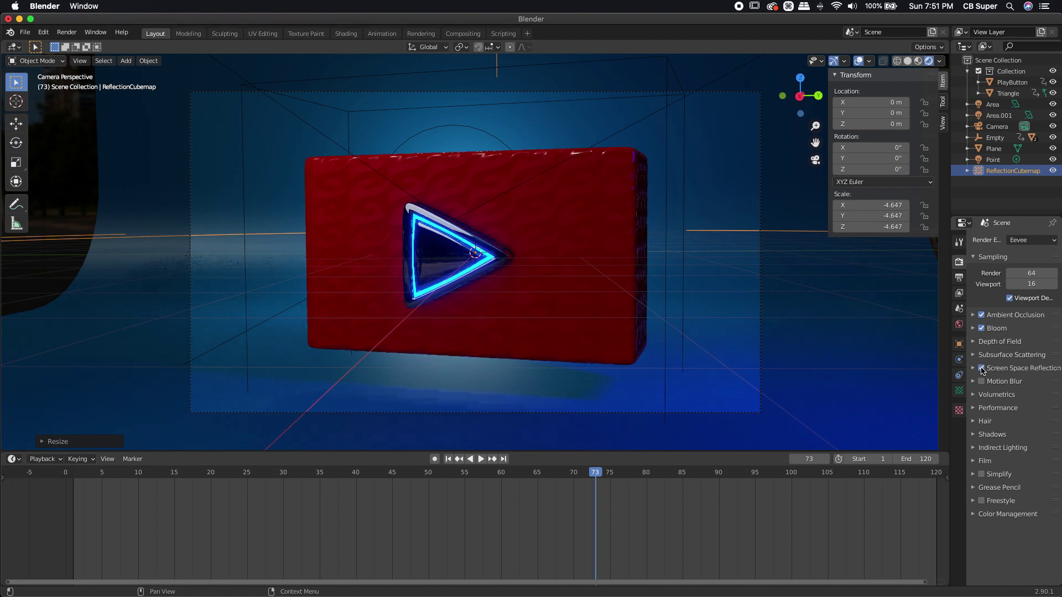
{"action": "left_click", "coordinate": [982, 382]}
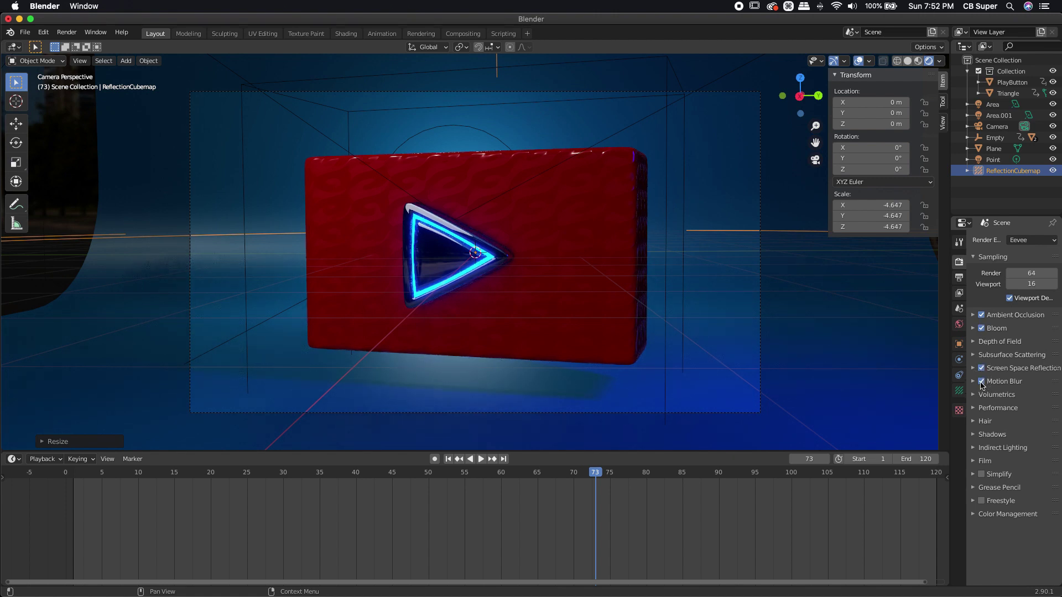
- Bake the scene's indirect lighting and inspect the reflections on the play button up close
{"action": "left_click", "coordinate": [976, 449]}
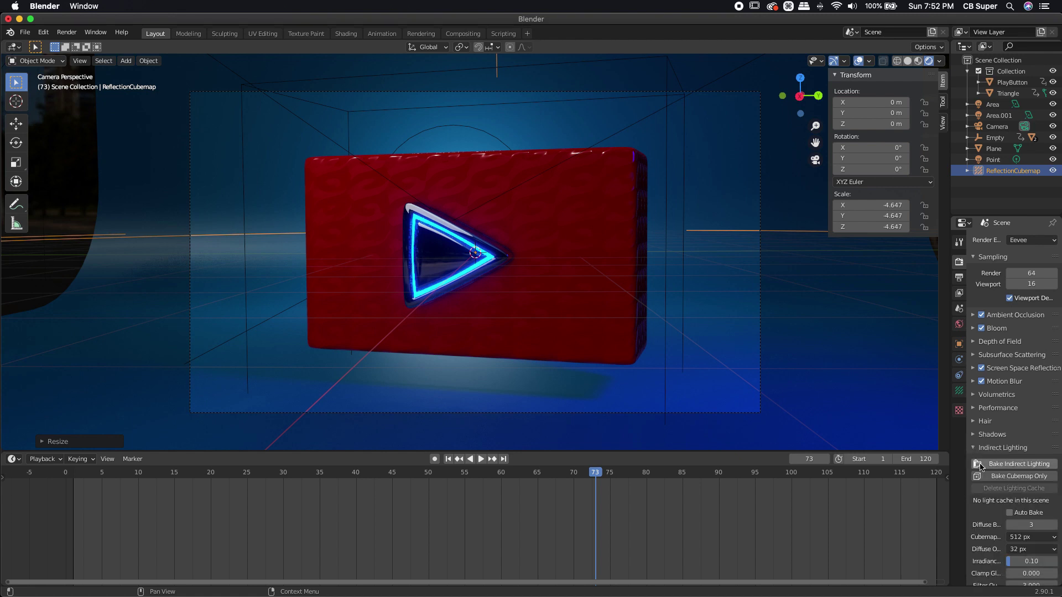
{"action": "left_click", "coordinate": [1020, 465]}
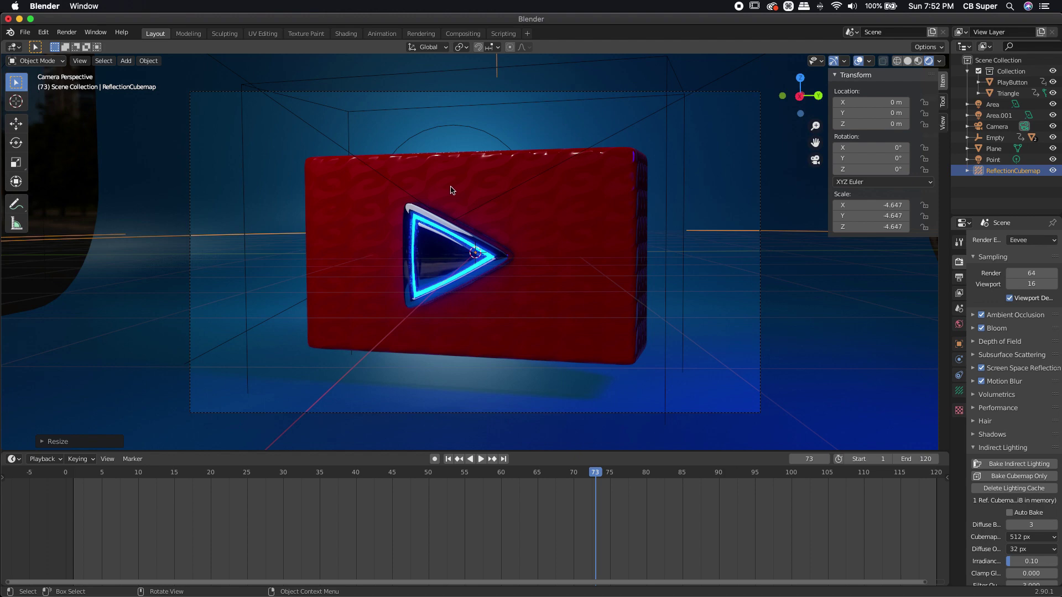
{"action": "scroll", "coordinate": [418, 252], "scroll_direction": "up", "scroll_amount": 3}
{"action": "scroll", "coordinate": [419, 252], "scroll_direction": "up", "scroll_amount": 2}
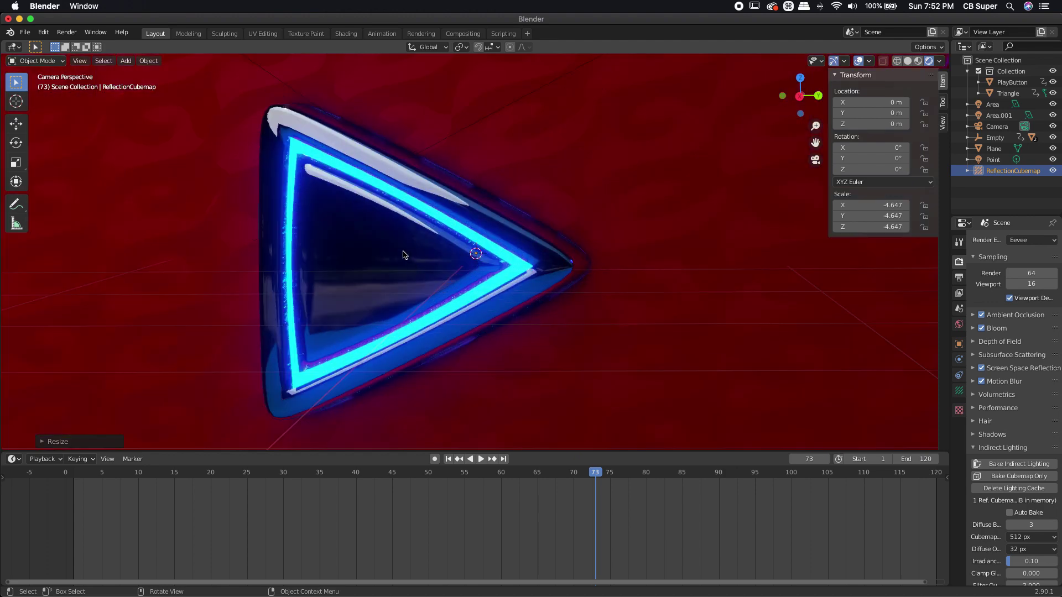
{"action": "middle_click_drag", "start_coordinate": [403, 254], "coordinate": [488, 265]}
{"action": "scroll", "coordinate": [474, 260], "scroll_direction": "down", "scroll_amount": 3}
{"action": "scroll", "coordinate": [490, 267], "scroll_direction": "up", "scroll_amount": 3}
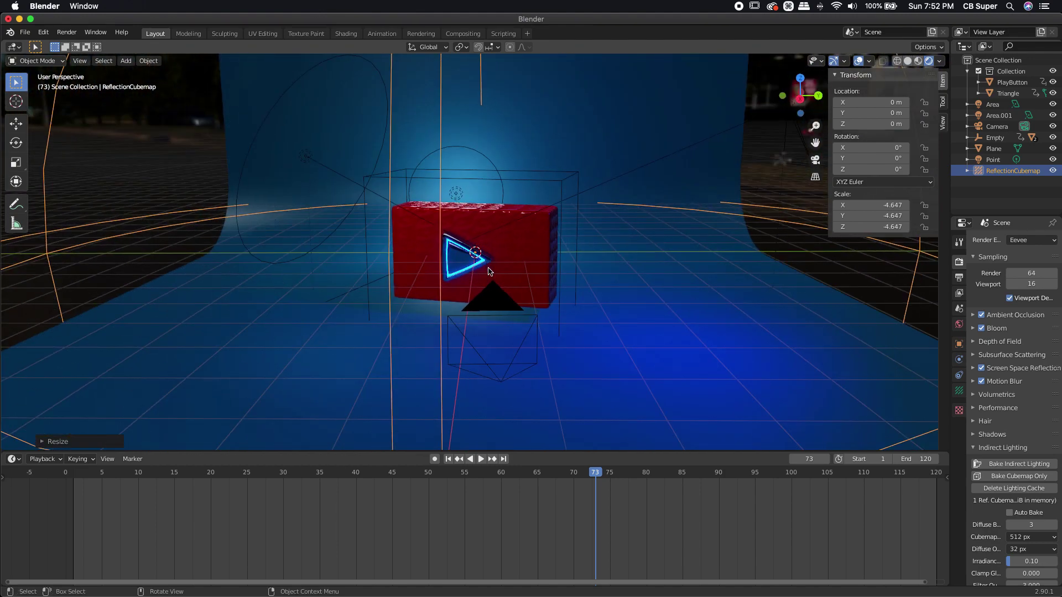
- Set the render output path to the Desktop folder with the file name PlayButtonTutorial
{"action": "left_click", "coordinate": [960, 277]}
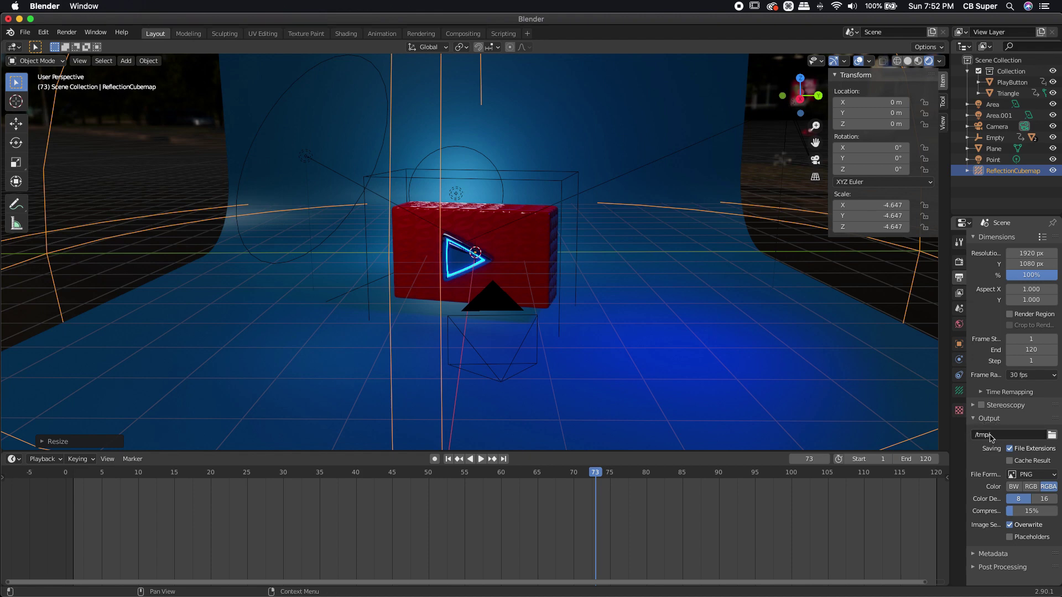
{"action": "left_click", "coordinate": [1051, 435]}
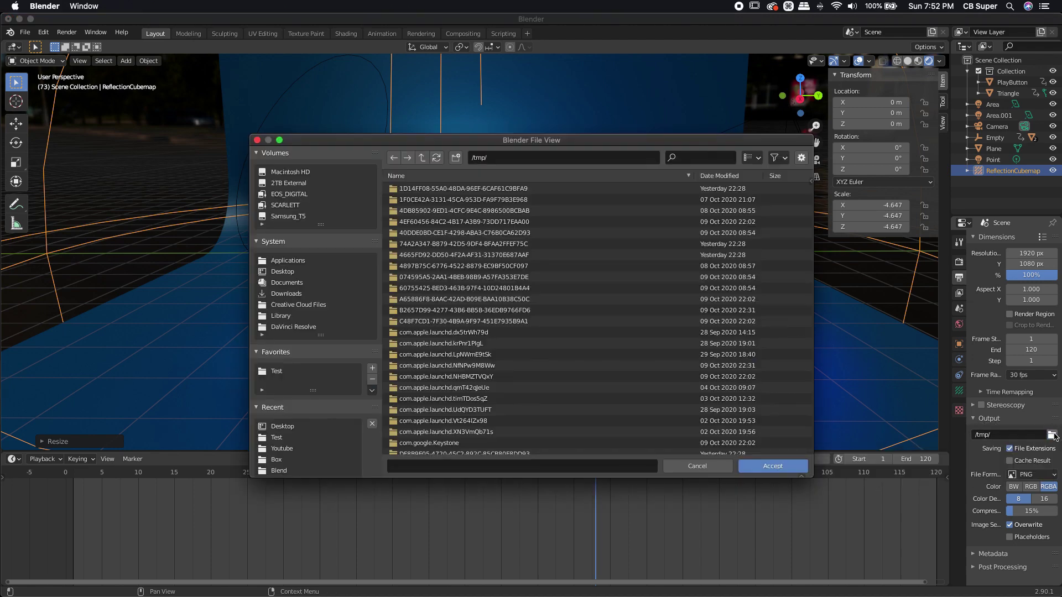
{"action": "left_click", "coordinate": [283, 272]}
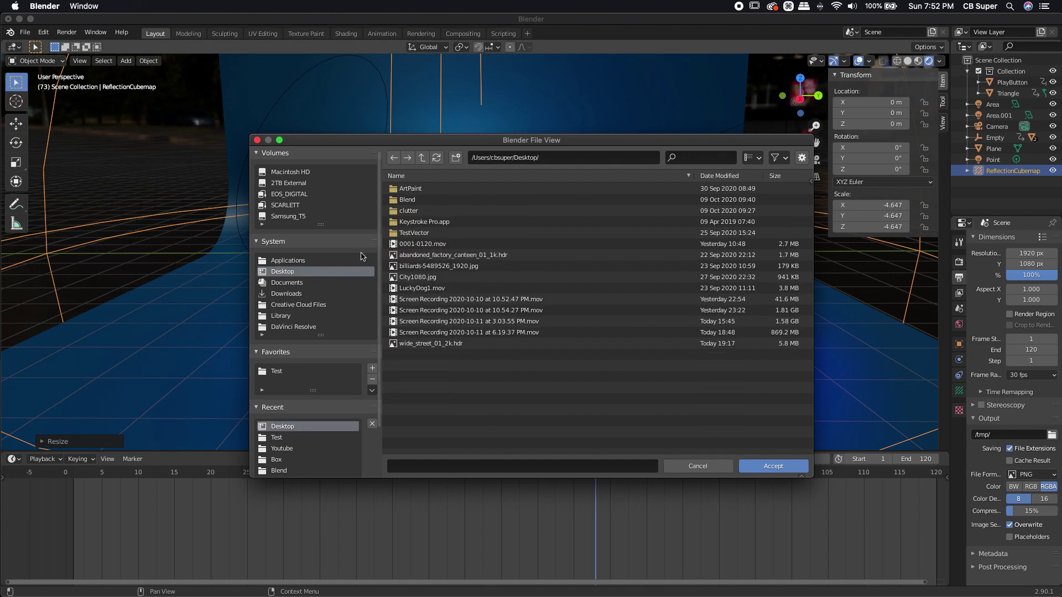
{"action": "left_click", "coordinate": [436, 468]}
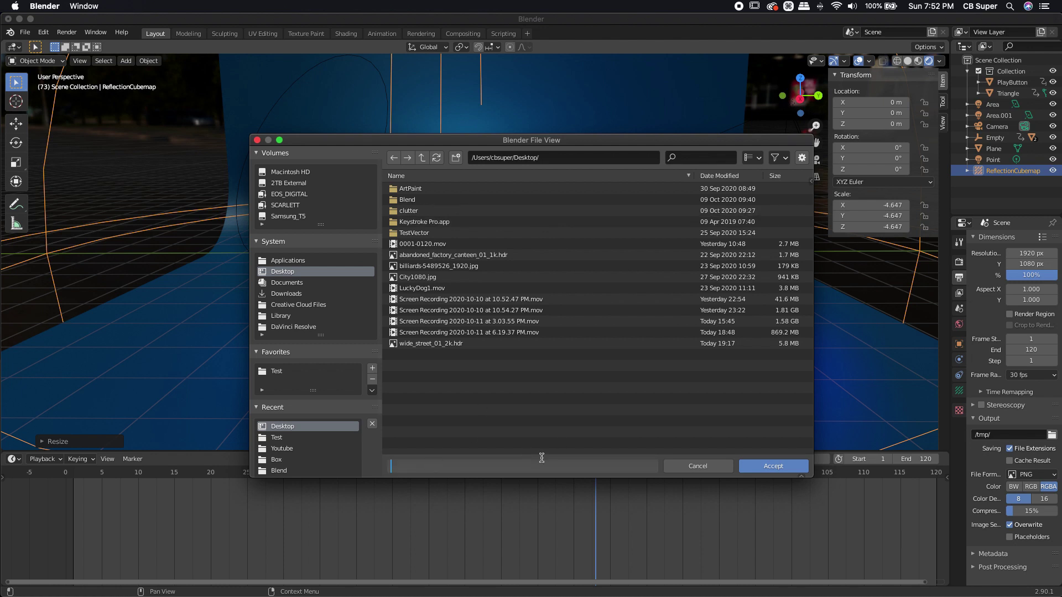
{"action": "type", "text": "PlayButtonTut"}
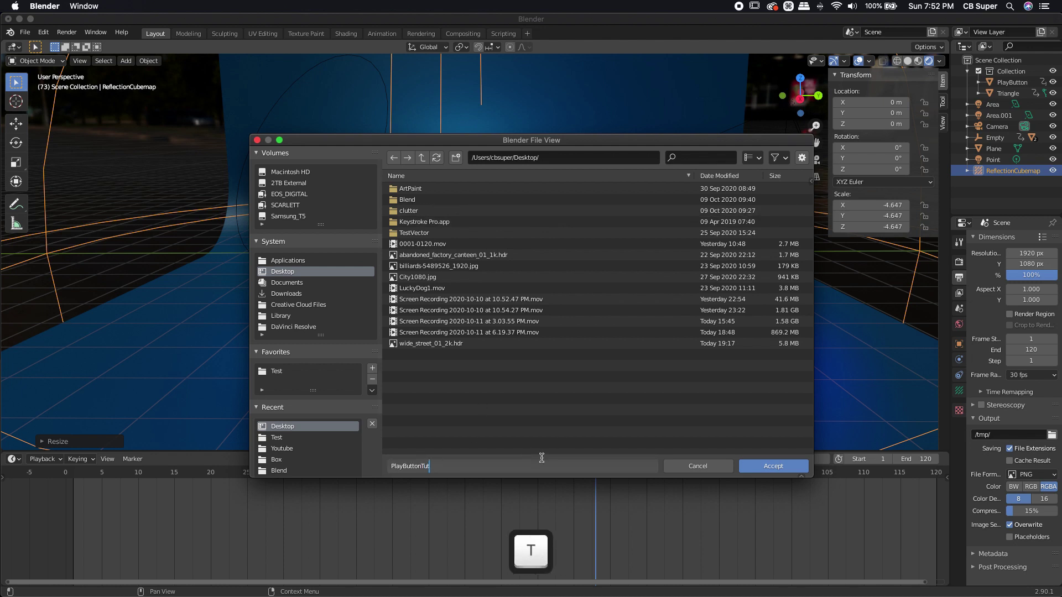
{"action": "type", "text": "orial"}
{"action": "key", "text": "Return"}
{"action": "left_click", "coordinate": [780, 469]}
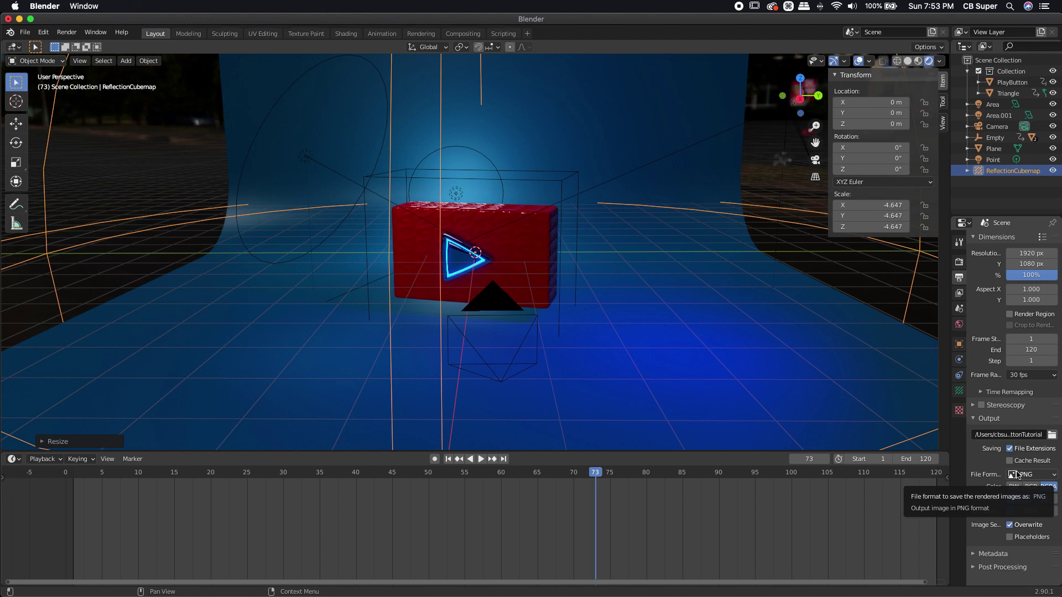
- Set the output file format to FFmpeg video and its encoding container to Quicktime
{"action": "left_click", "coordinate": [1020, 476]}
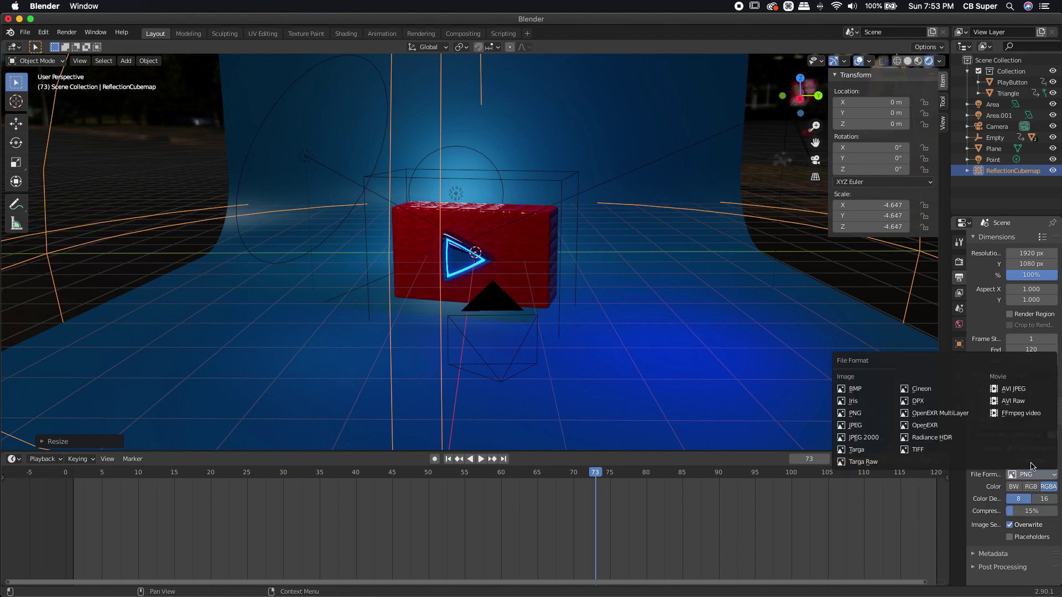
{"action": "left_click", "coordinate": [1000, 416]}
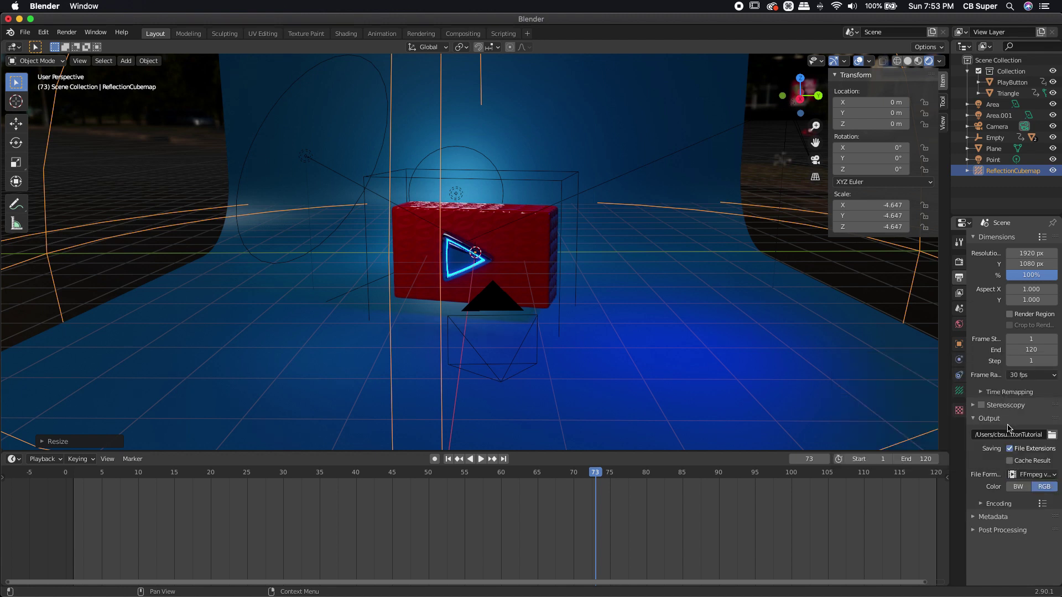
{"action": "left_click", "coordinate": [984, 504]}
{"action": "scroll", "coordinate": [984, 500], "scroll_direction": "down", "scroll_amount": 3}
{"action": "scroll", "coordinate": [984, 495], "scroll_direction": "down", "scroll_amount": 1}
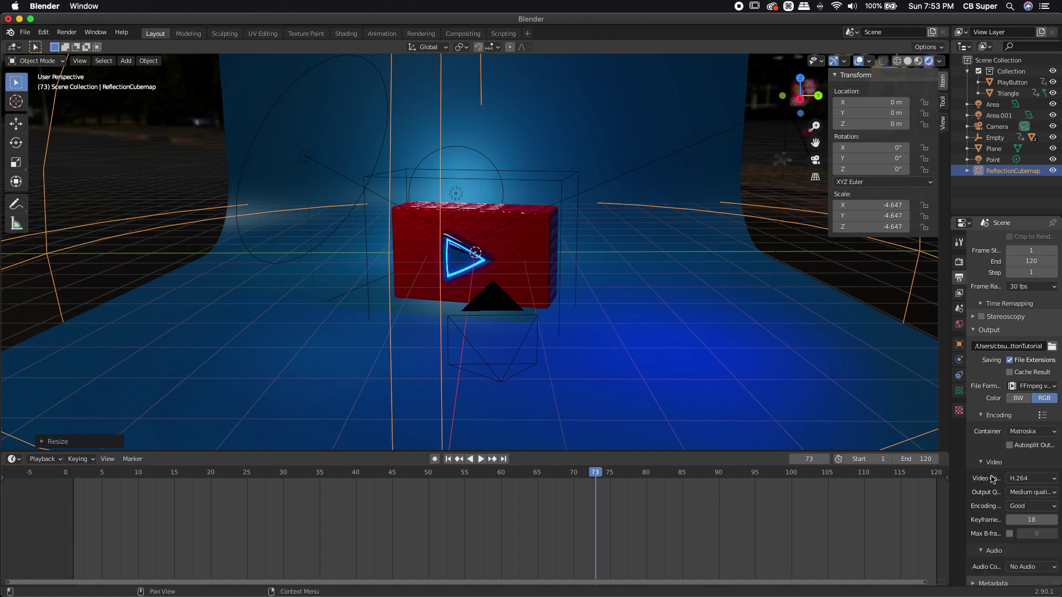
{"action": "left_click", "coordinate": [1021, 435]}
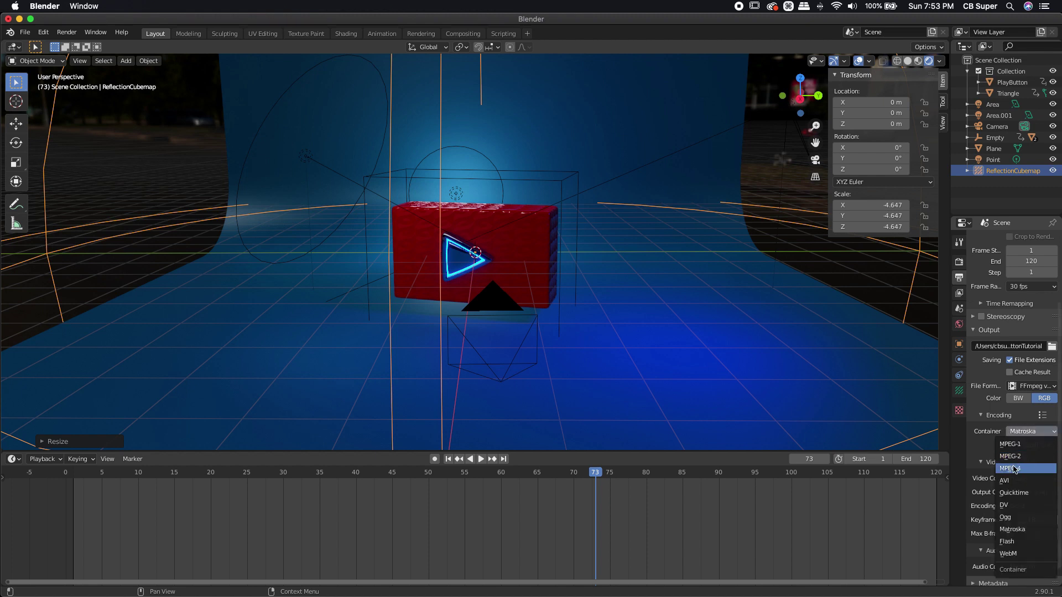
{"action": "left_click", "coordinate": [1014, 492]}
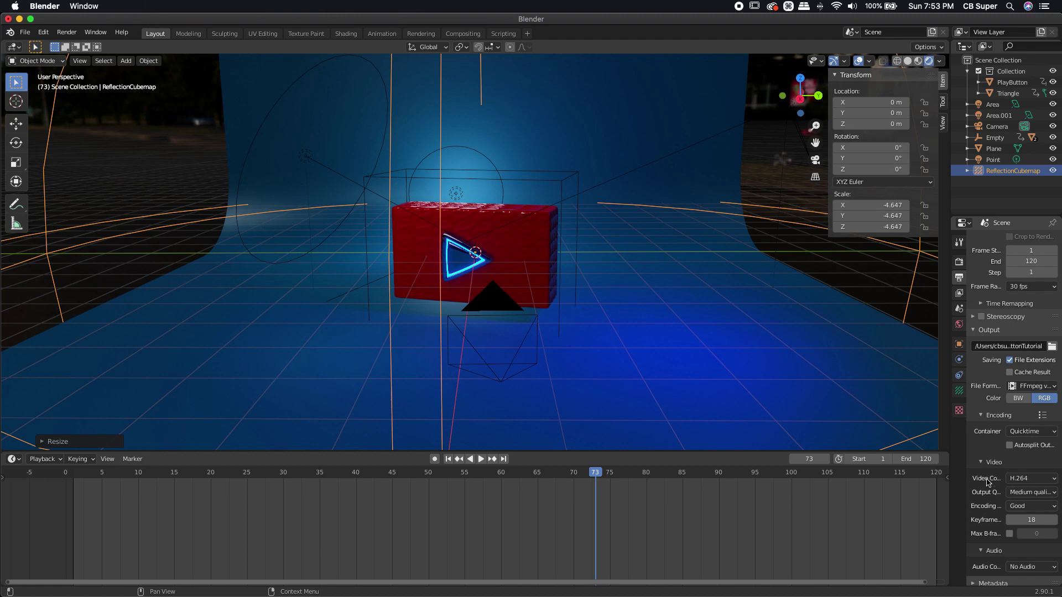
- Widen the output settings area, keep the H.264 video codec and set the output quality to Perceptually lossless
{"action": "left_click_drag", "start_coordinate": [968, 479], "coordinate": [837, 467]}
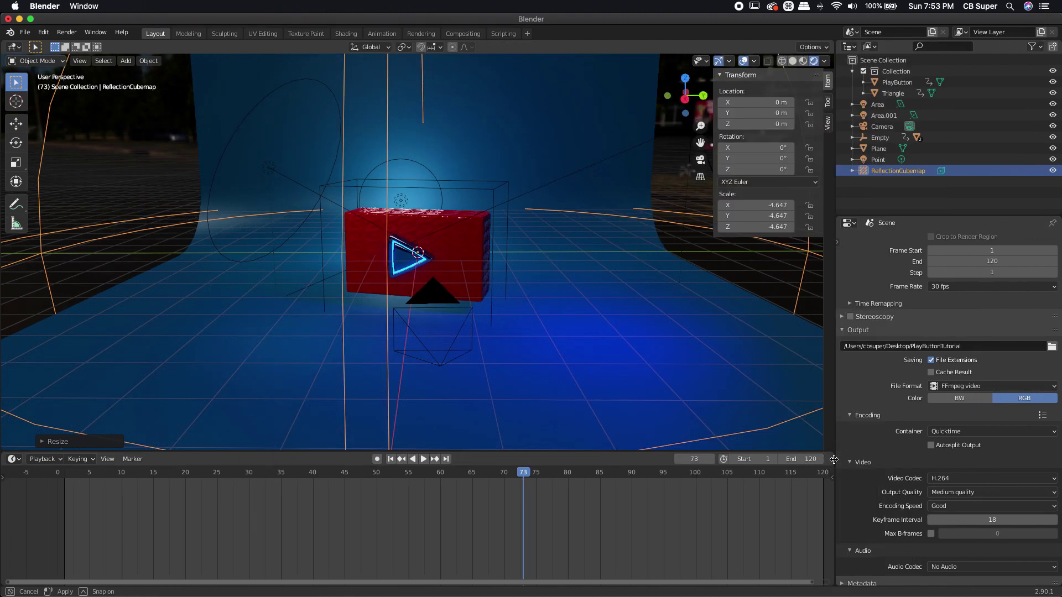
{"action": "left_click", "coordinate": [961, 479]}
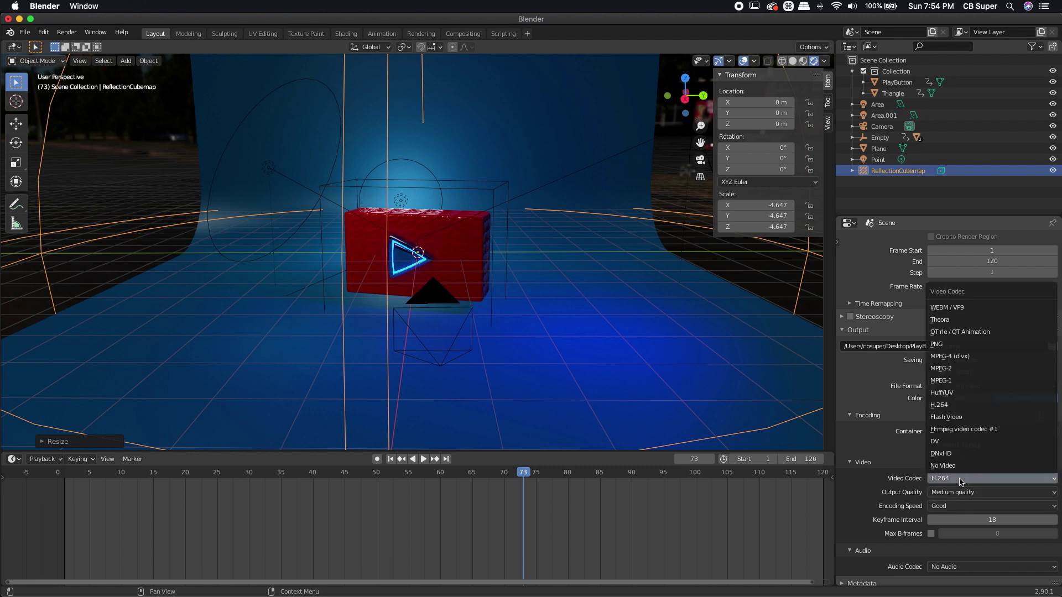
{"action": "left_click", "coordinate": [961, 479]}
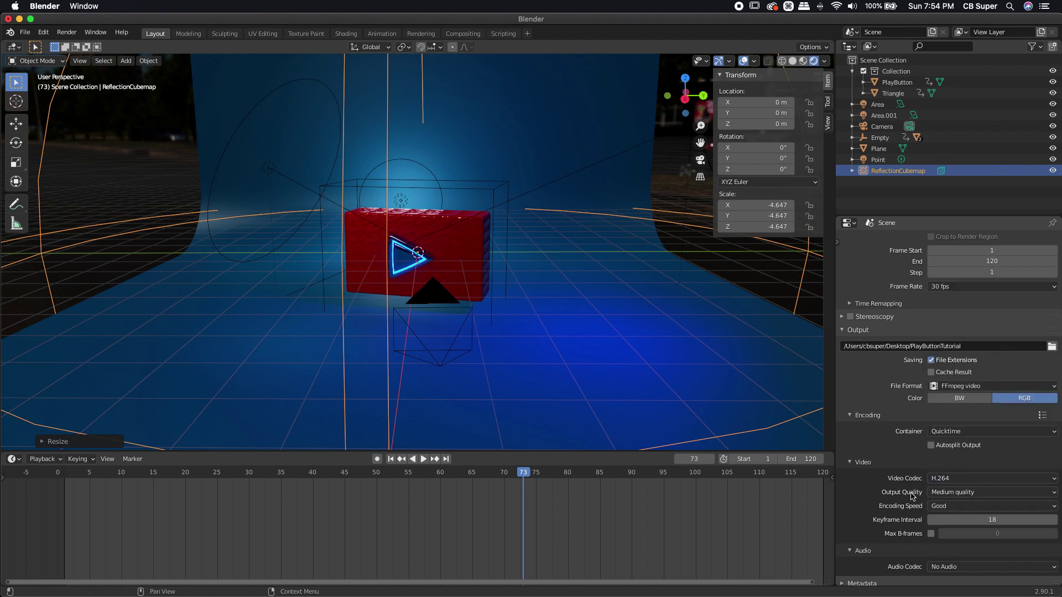
{"action": "left_click", "coordinate": [949, 494]}
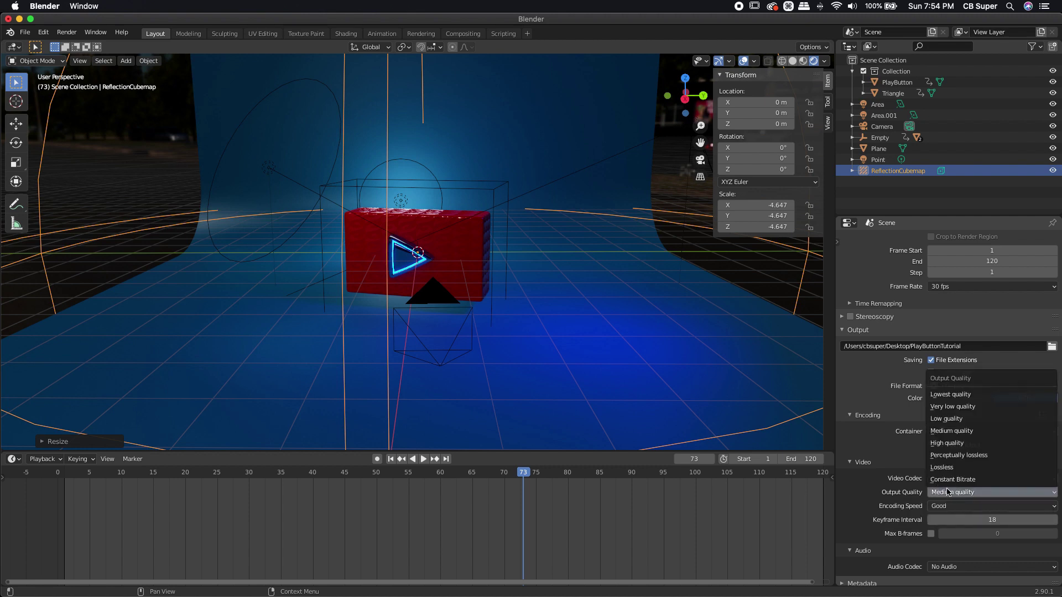
{"action": "left_click", "coordinate": [949, 457]}
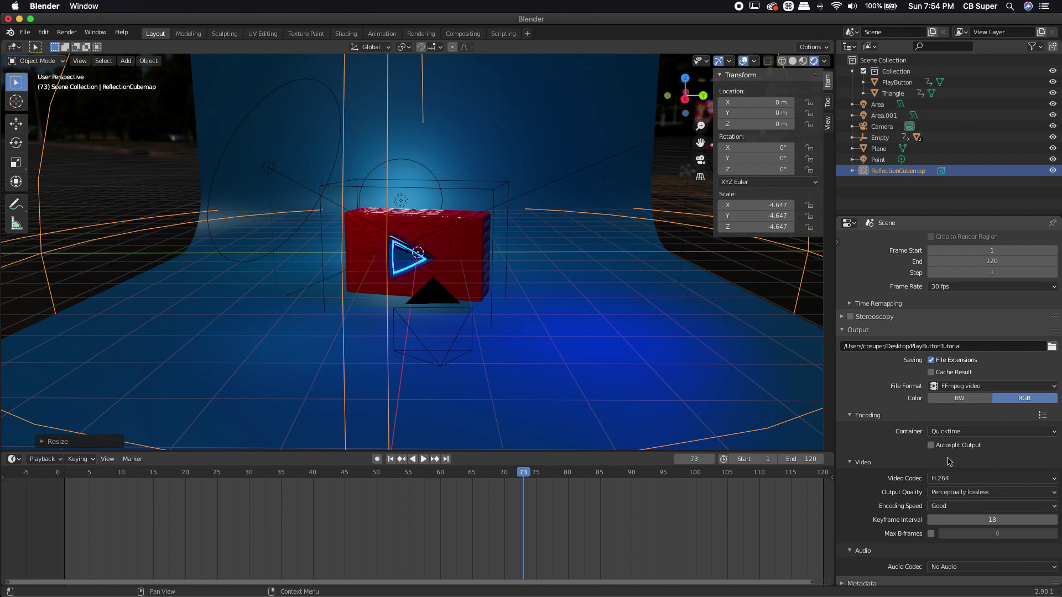
- Set the Eevee render sampling to 300 samples
{"action": "scroll", "coordinate": [894, 482], "scroll_direction": "up", "scroll_amount": 4}
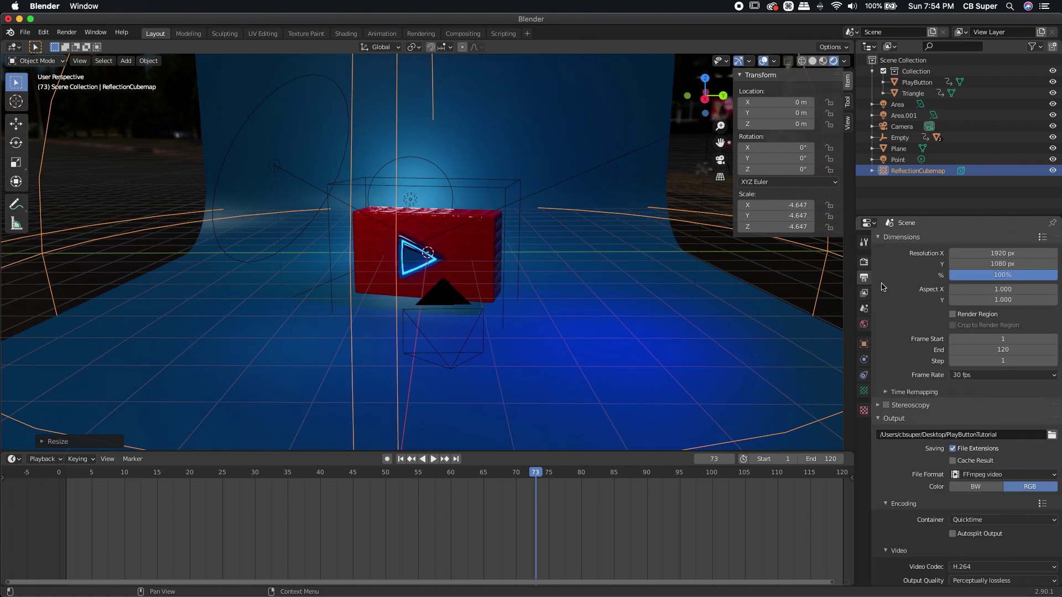
{"action": "left_click", "coordinate": [864, 263]}
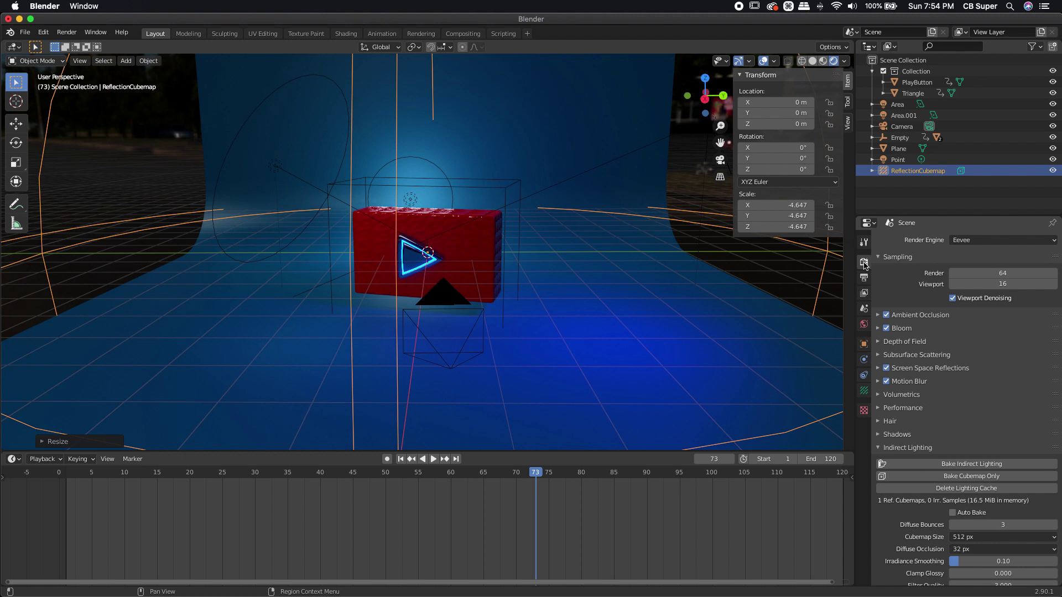
{"action": "left_click", "coordinate": [987, 273]}
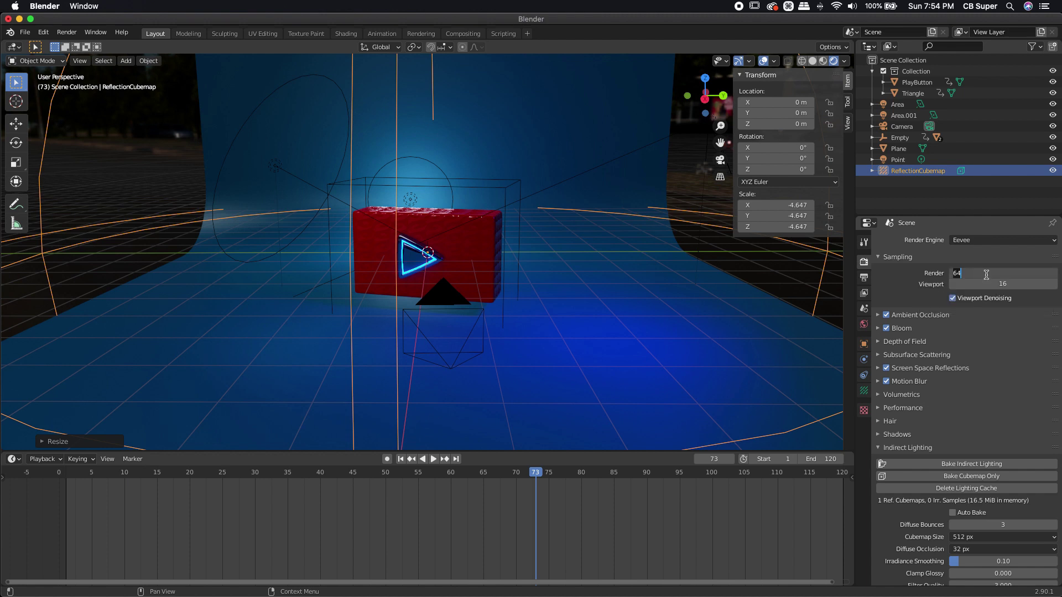
{"action": "type", "text": "300"}
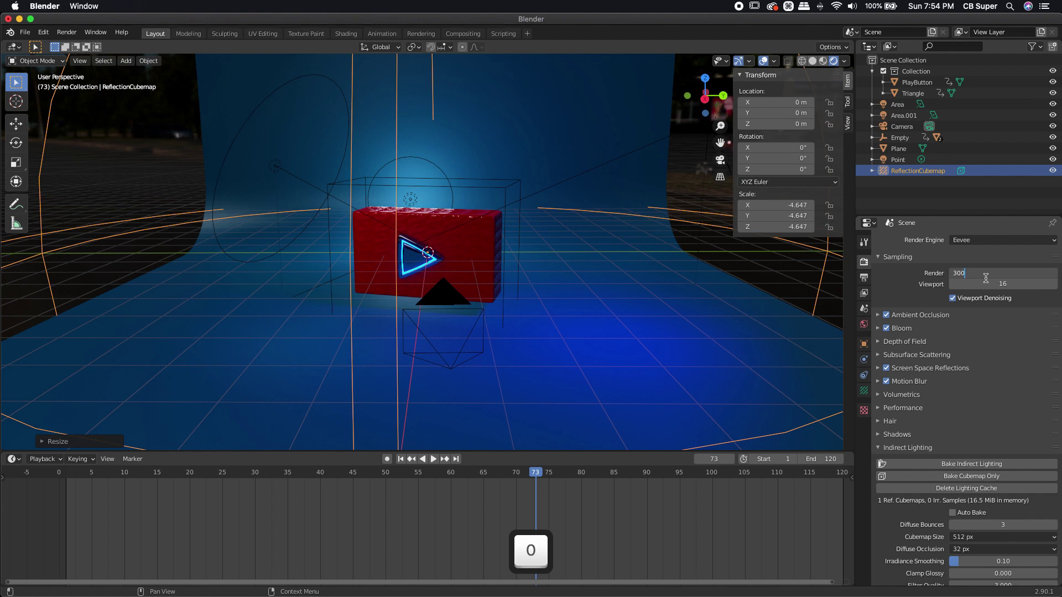
{"action": "left_click", "coordinate": [911, 282]}
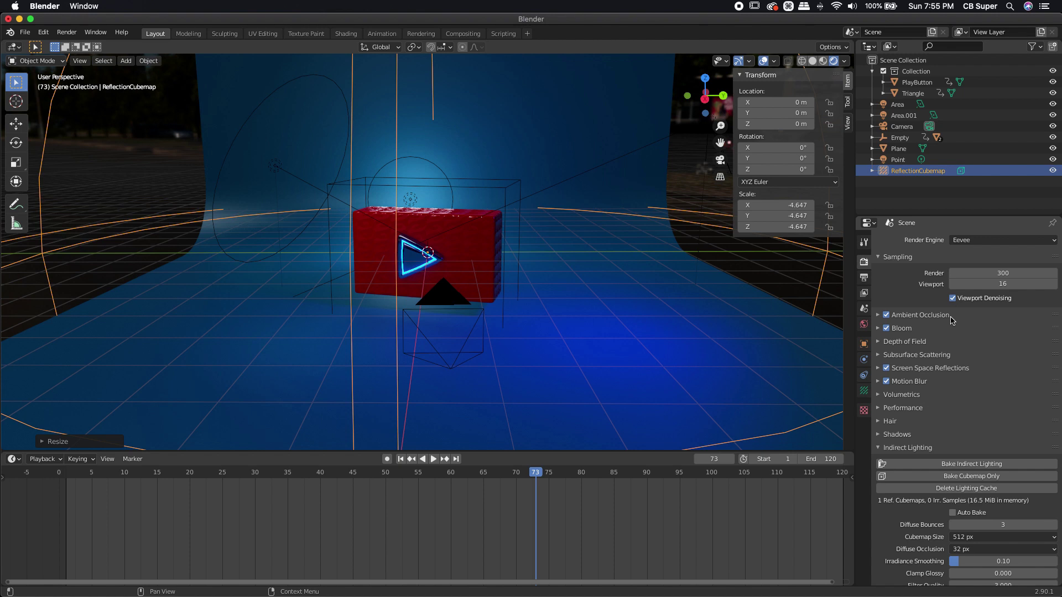
- Start rendering the full animation
{"action": "left_click", "coordinate": [66, 32]}
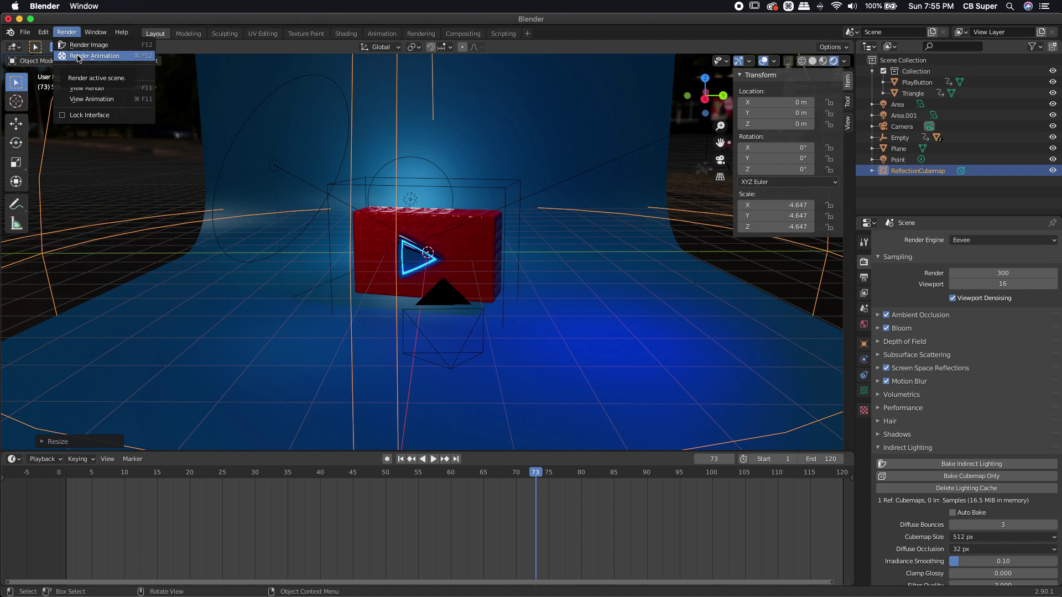